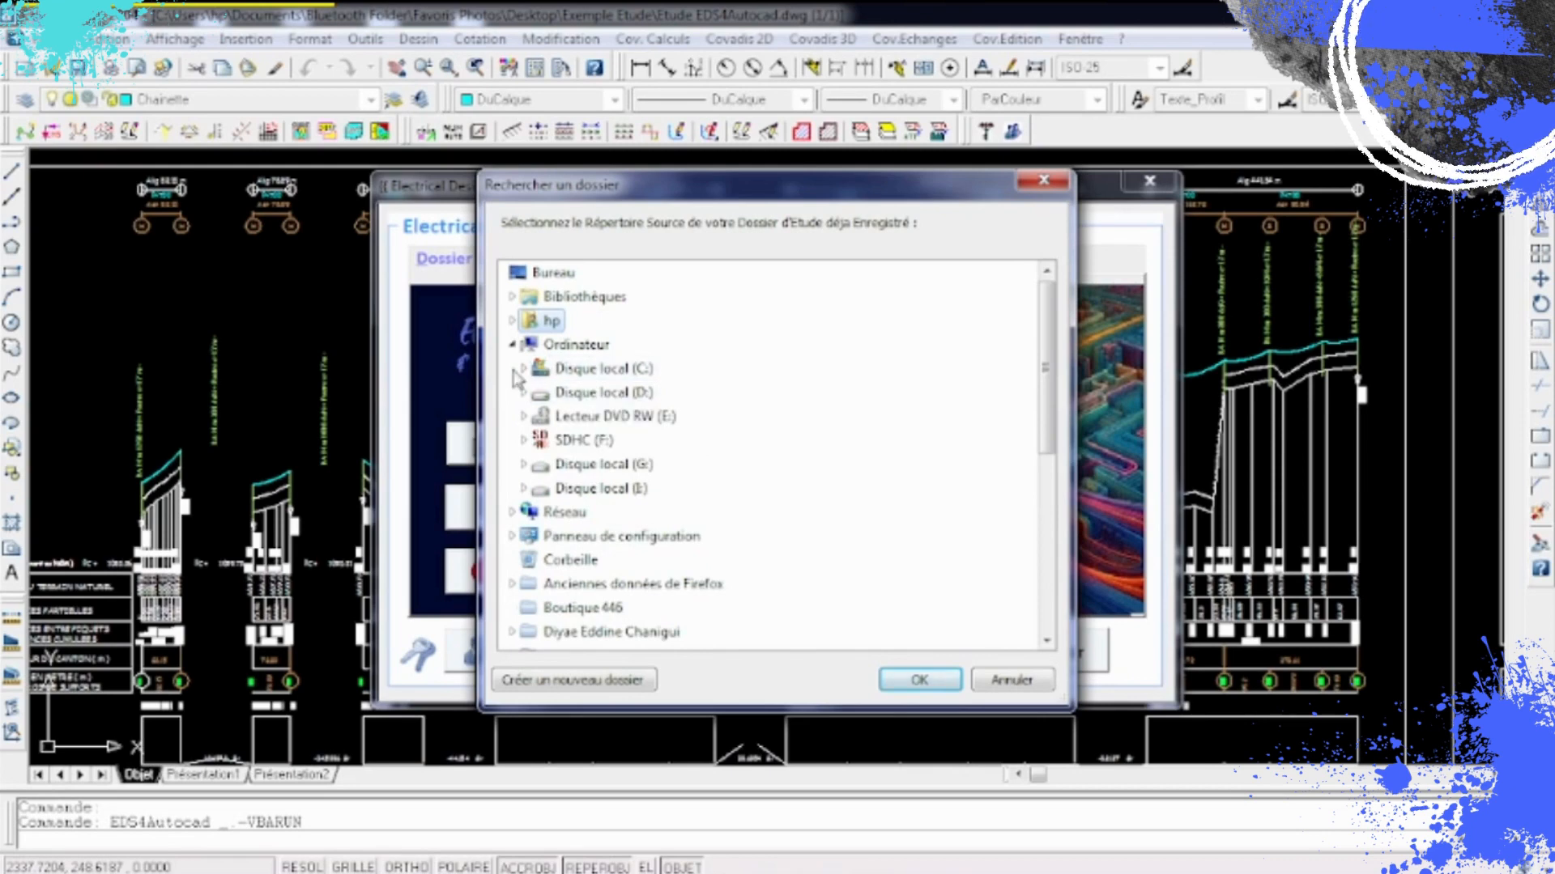
- Open the saved study folder MT001 from C:\AcadTXT\Etudes_MT and acknowledge the message
left_click(524, 370)
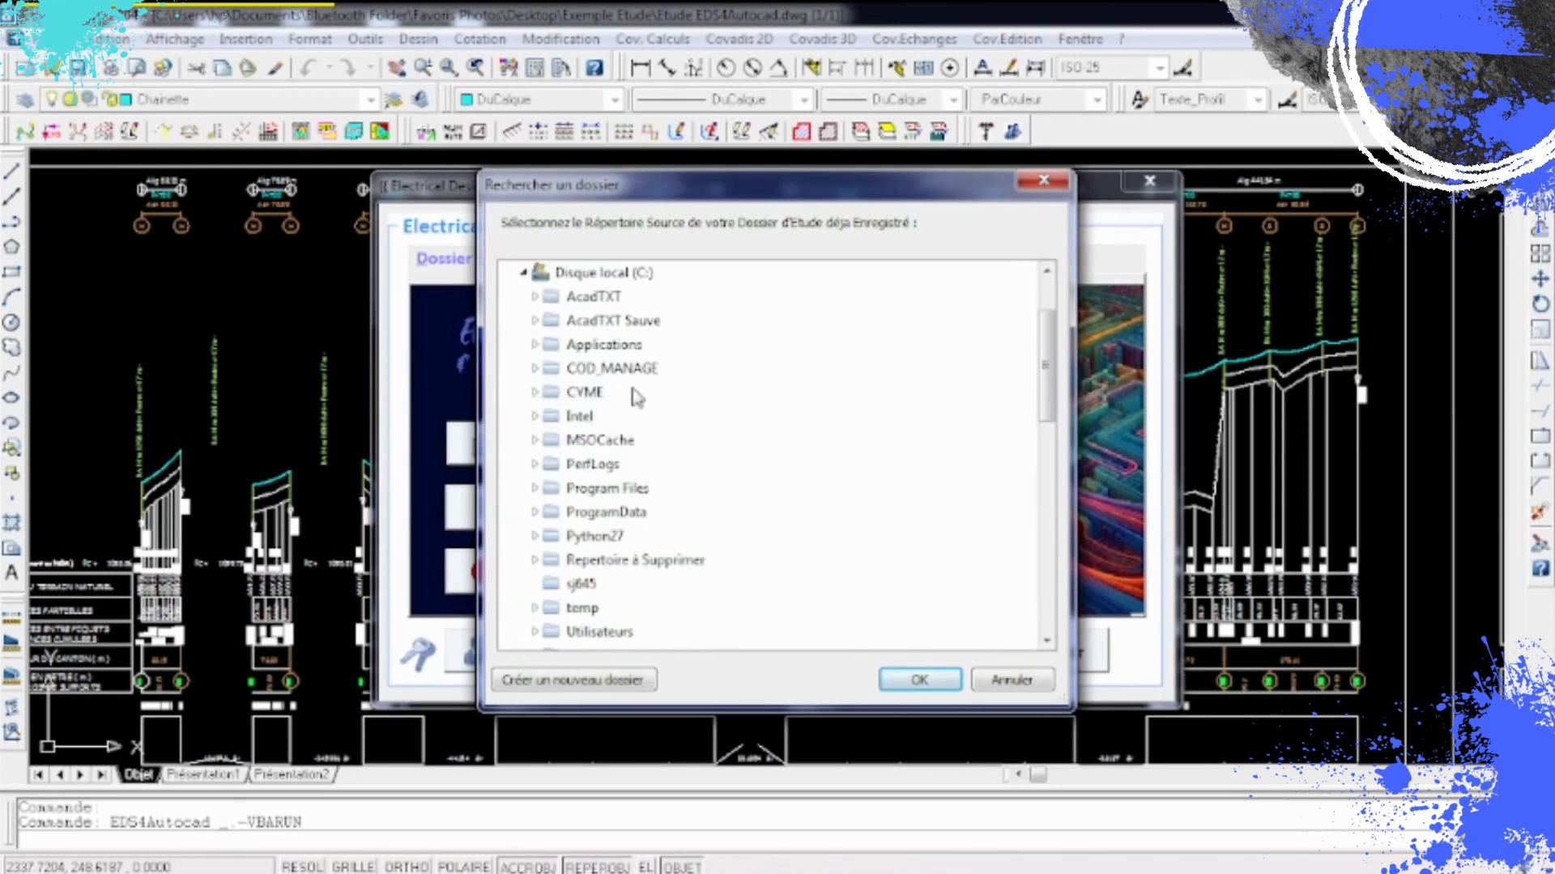
left_click(534, 297)
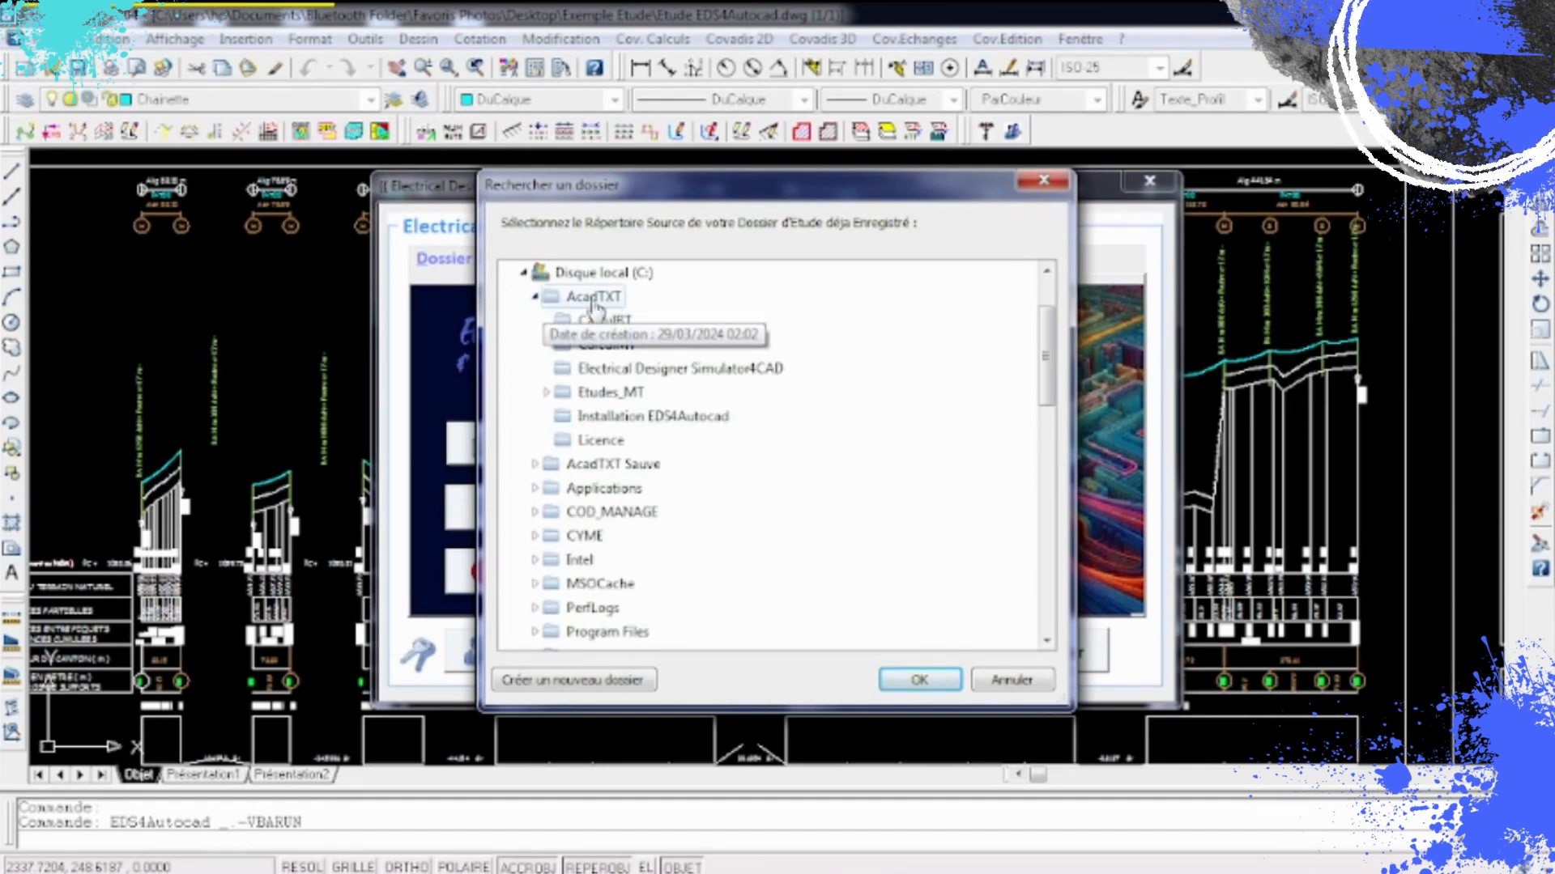
left_click(546, 393)
left_click(608, 439)
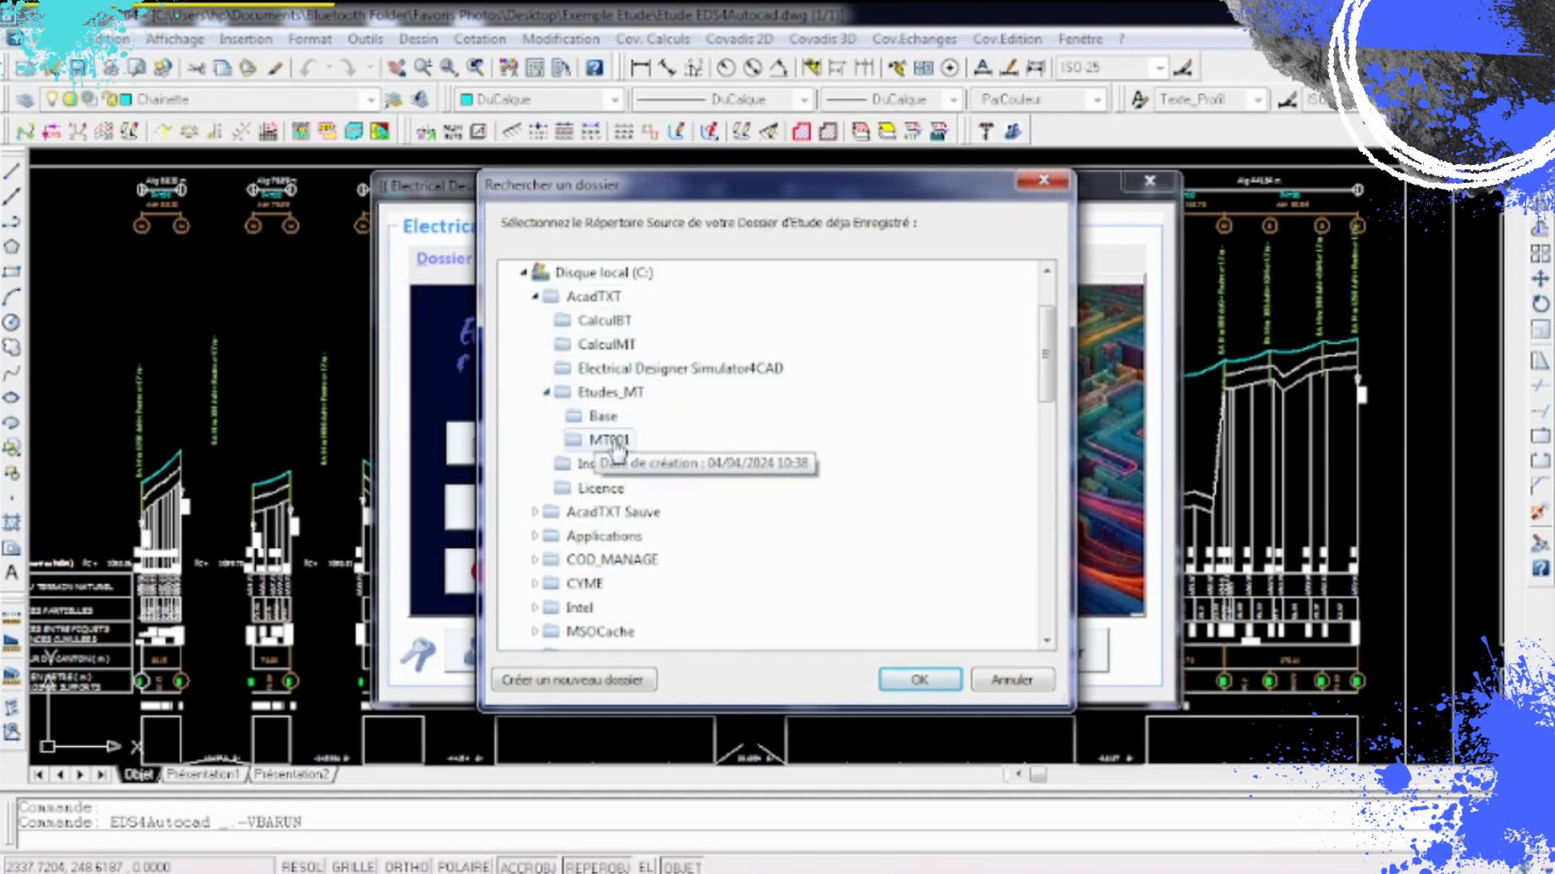
left_click(920, 680)
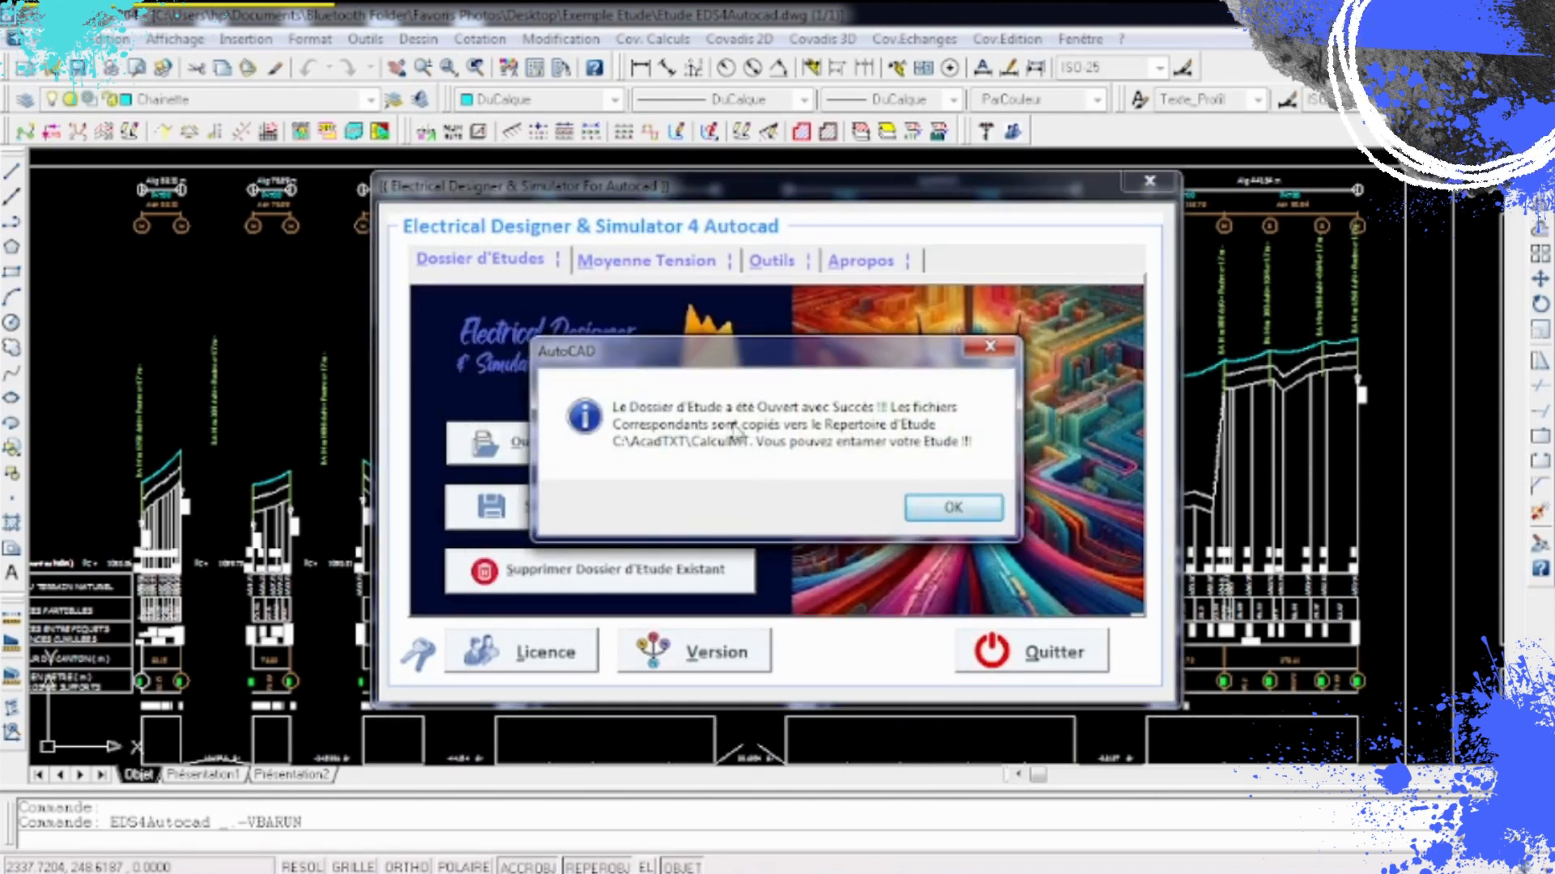
left_click(947, 512)
- Display the Moyenne Tension overhead-line tools and quit the Electrical Designer & Simulator dialog
left_click(673, 270)
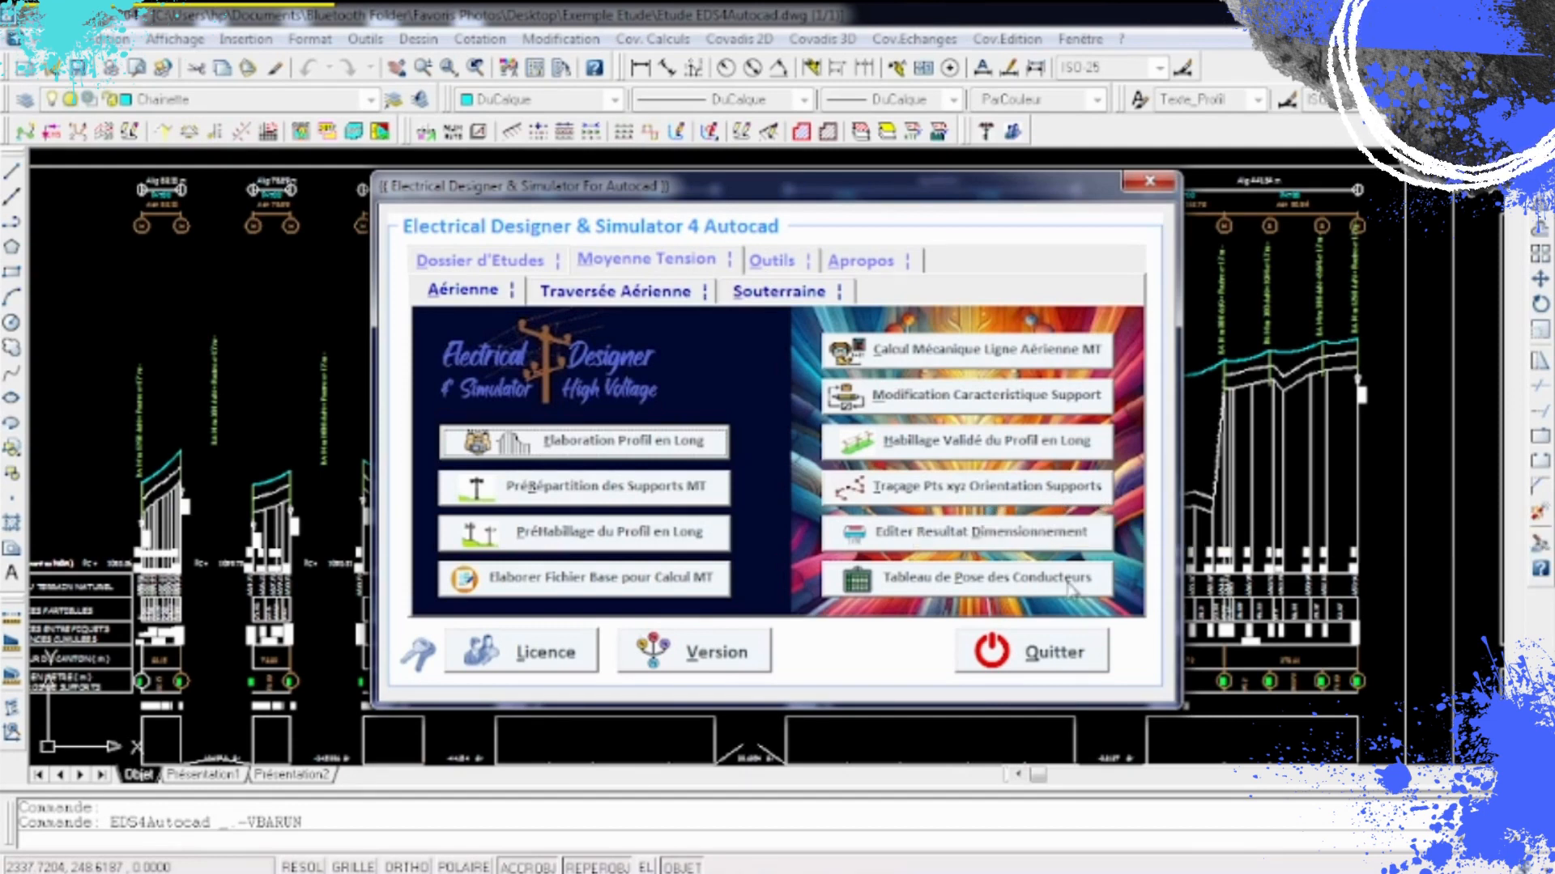
left_click(1053, 652)
- Locate the line's plan route in the drawing and examine the marker points around A1, A2 and A3
scroll(768, 528, "down", 10)
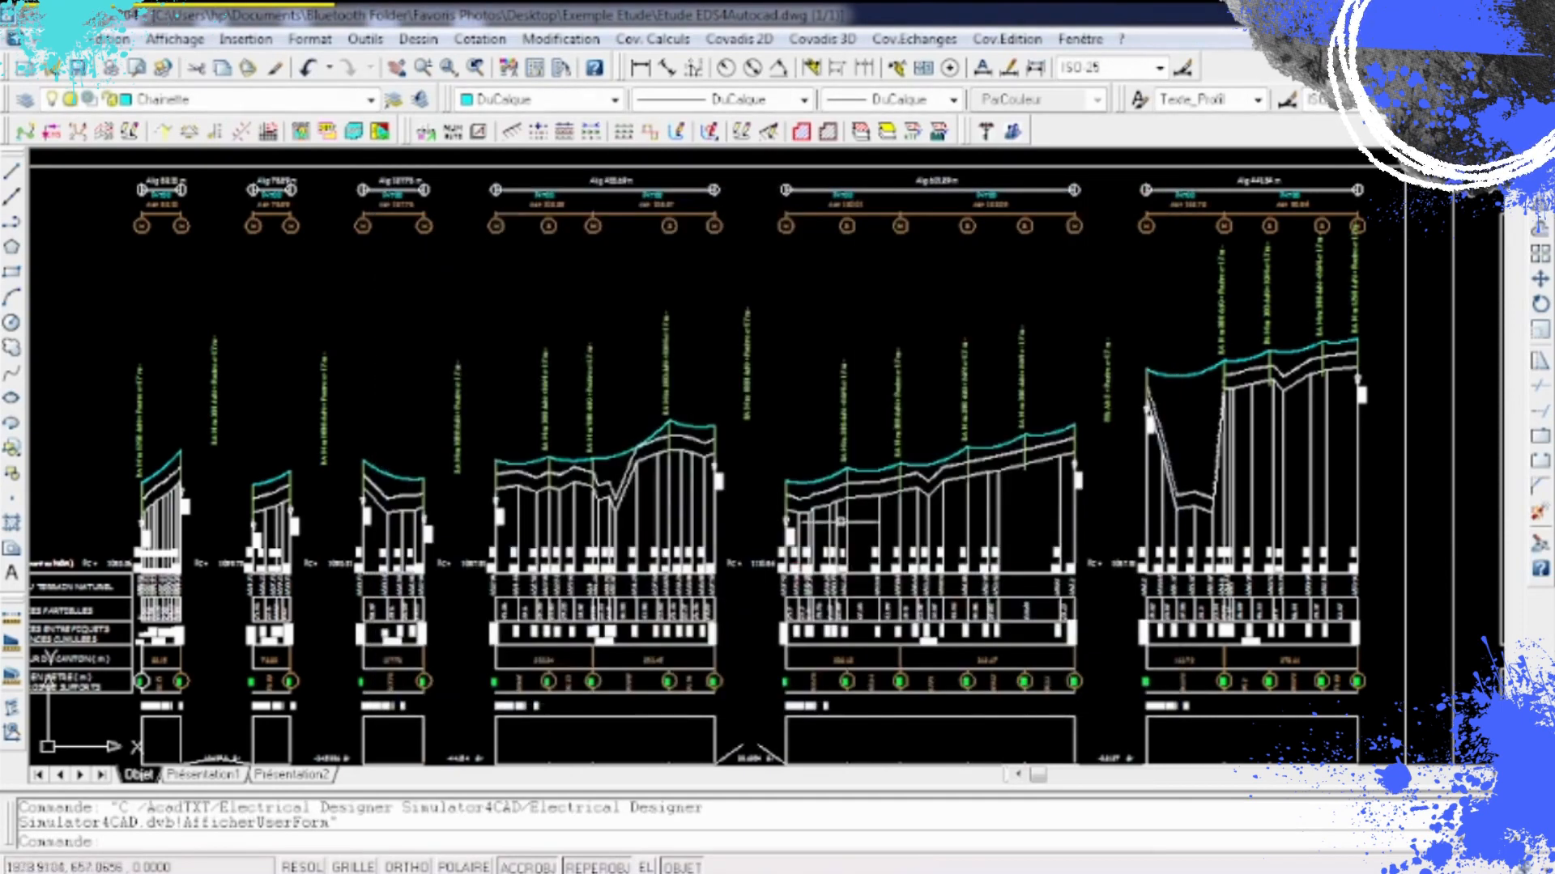
scroll(653, 519, "down", 5)
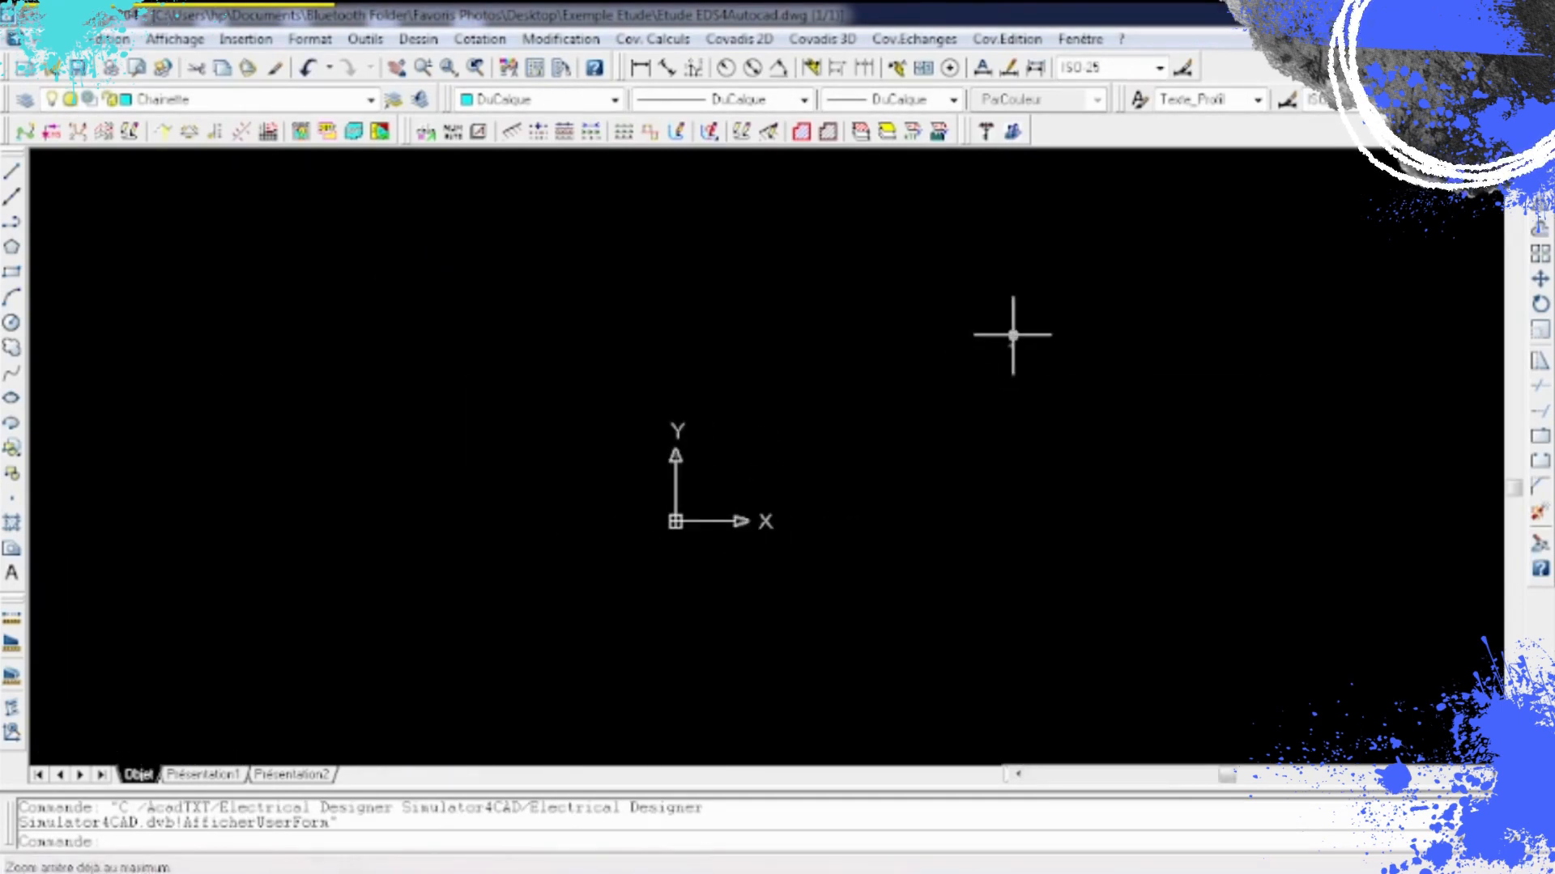
scroll(1012, 336, "up", 5)
scroll(975, 406, "up", 5)
scroll(915, 392, "up", 10)
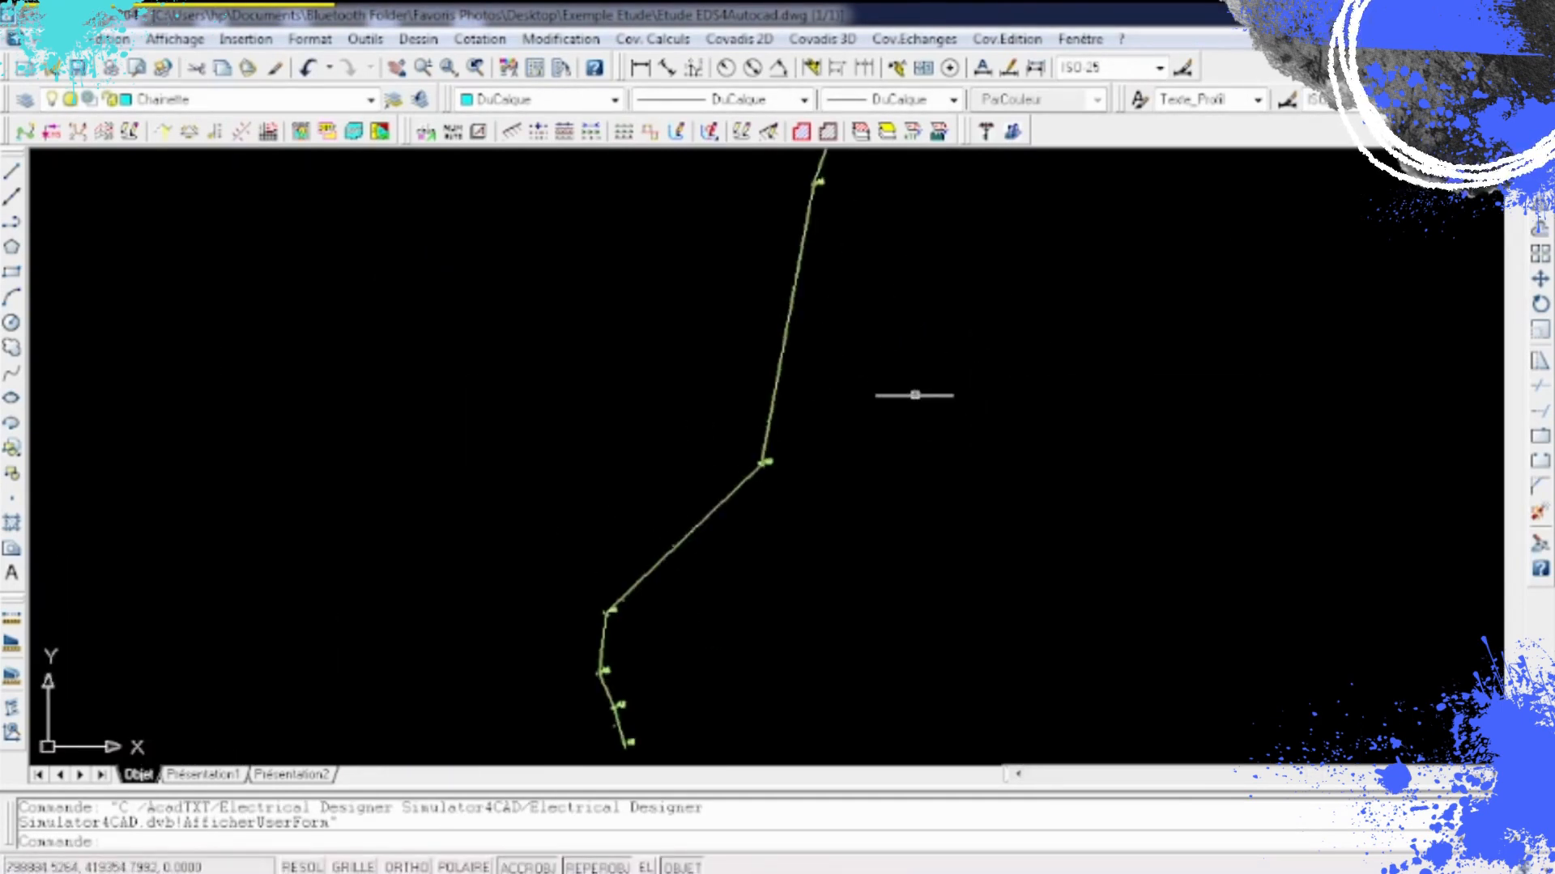
scroll(696, 477, "down", 3)
scroll(646, 485, "up", 8)
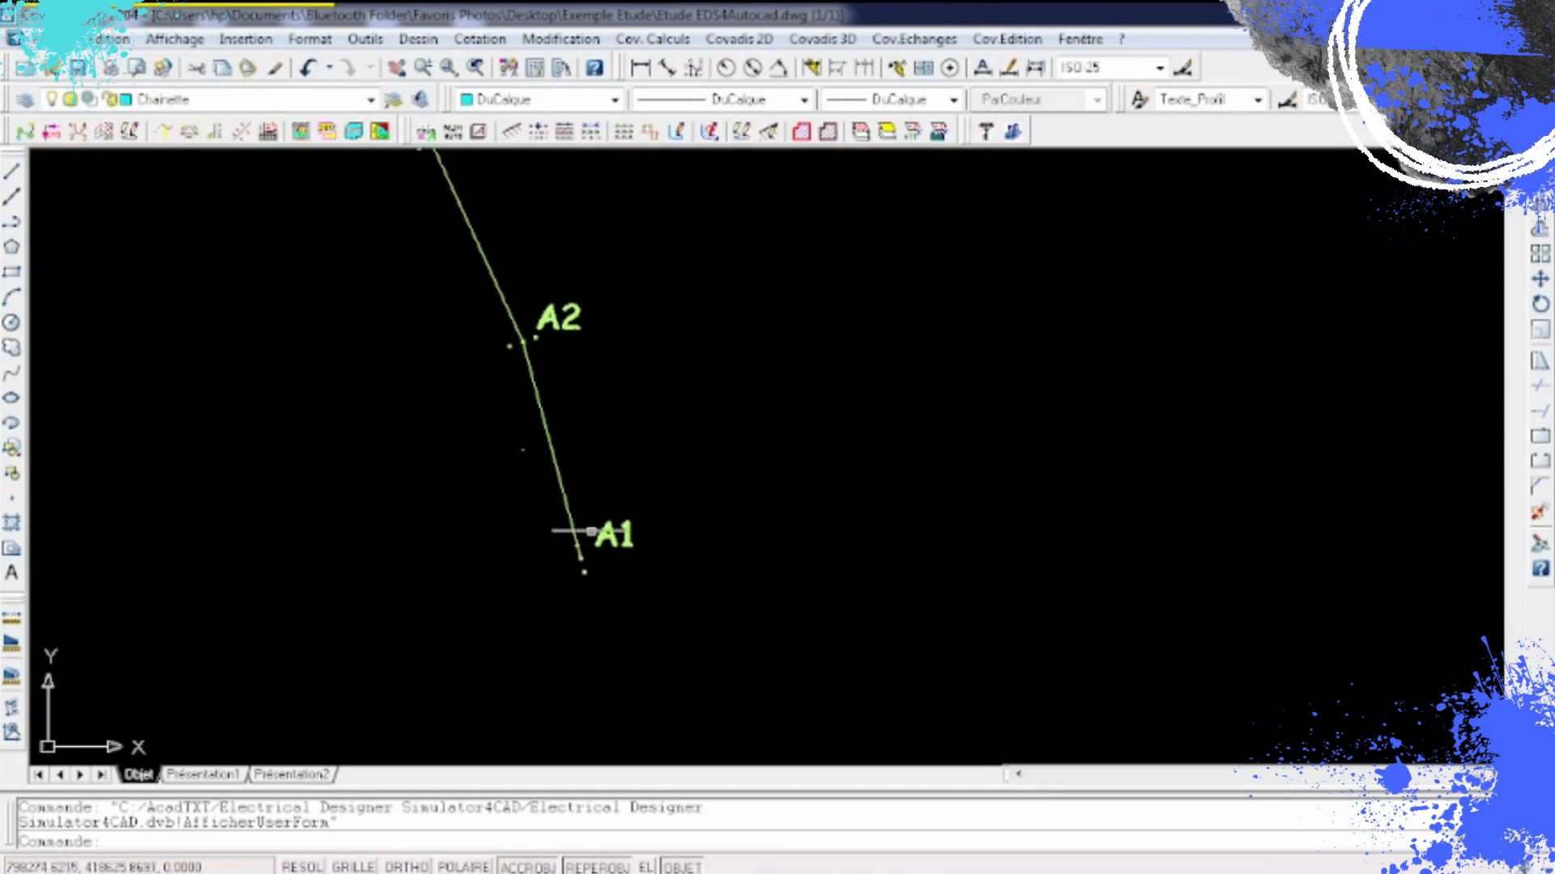
mouse_move(524, 281)
middle_mouse_down()
mouse_move(618, 440)
mouse_move(704, 653)
middle_mouse_up()
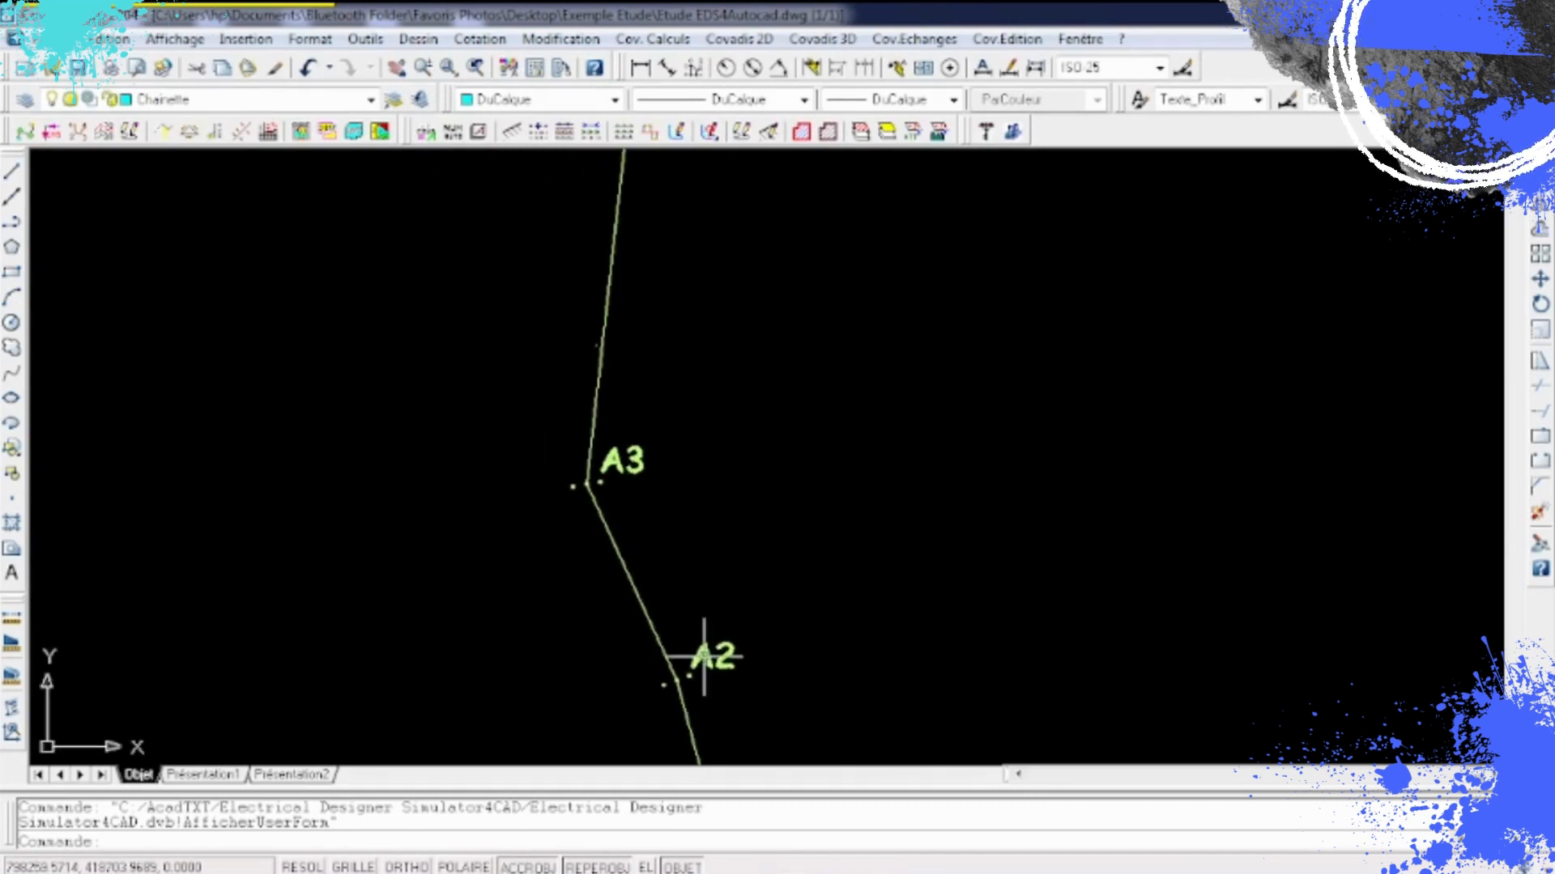
scroll(696, 680, "up", 4)
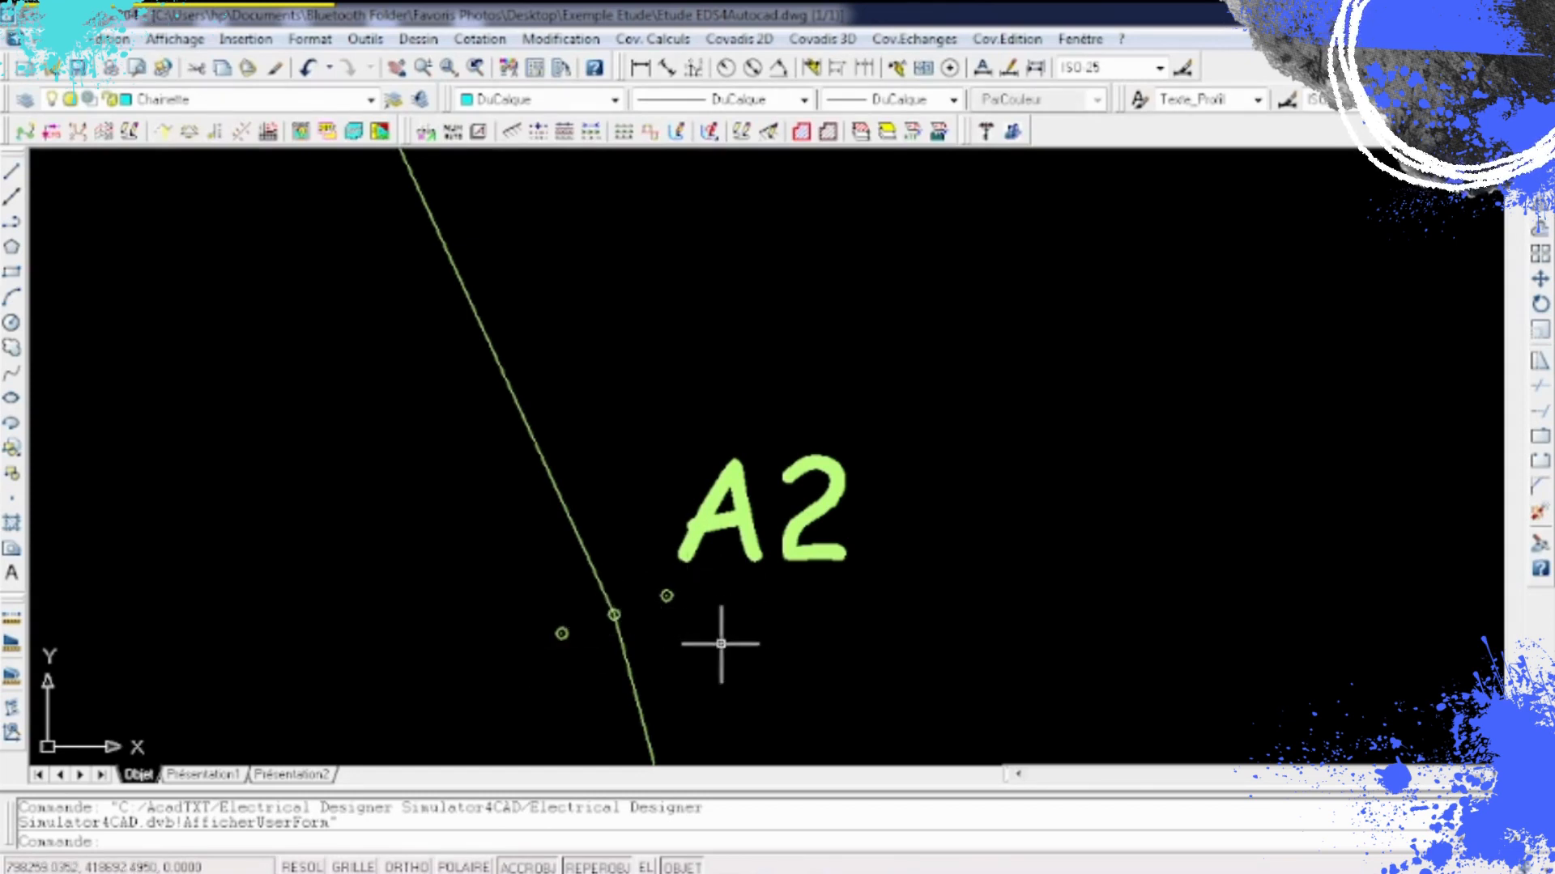
scroll(709, 640, "down", 3)
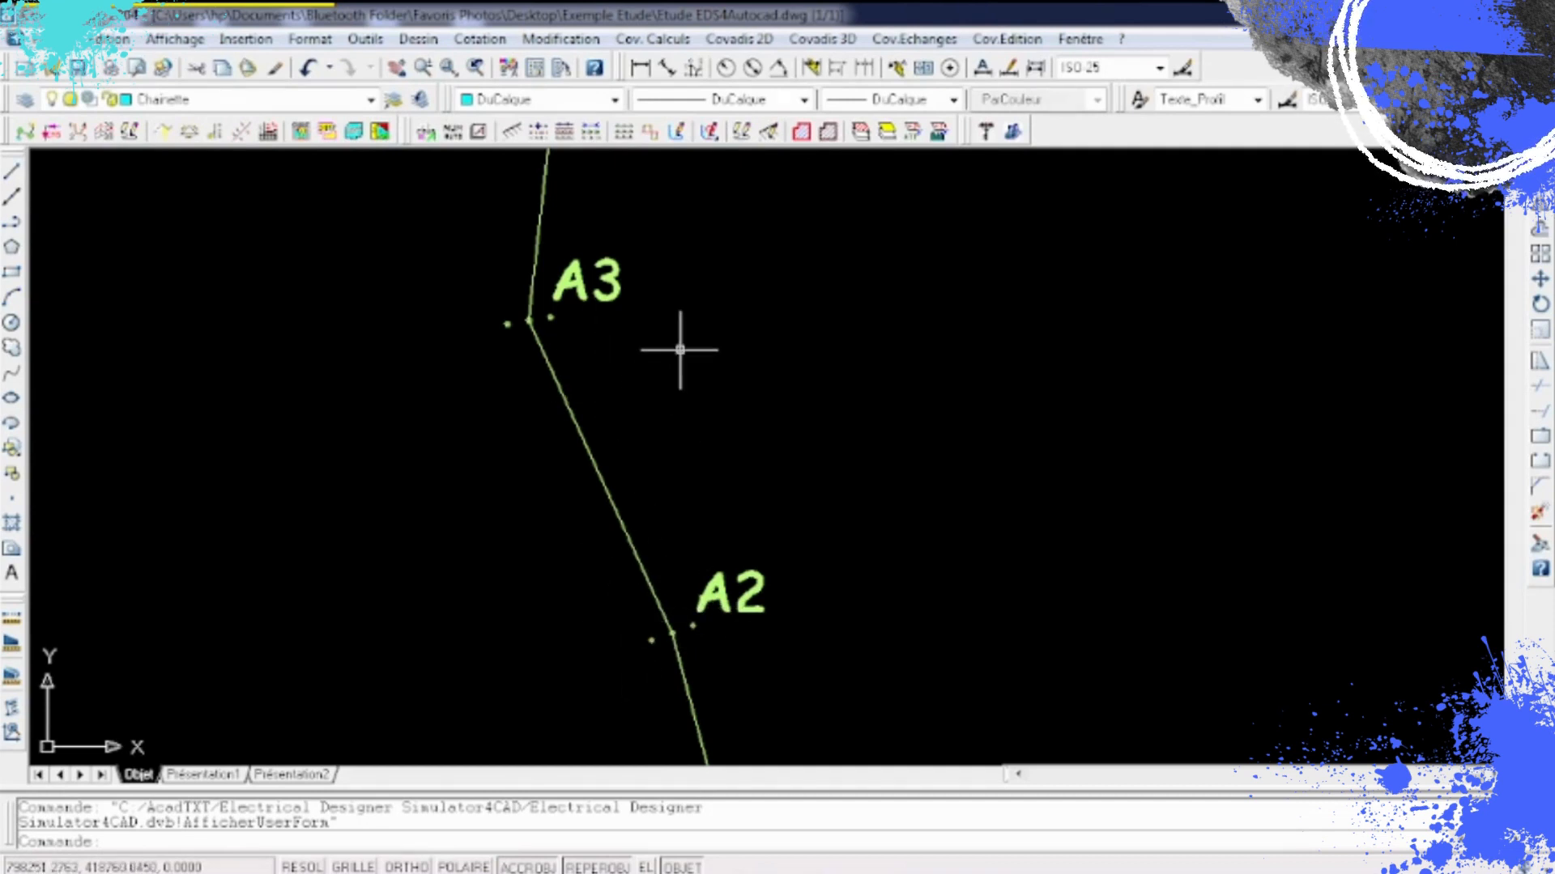
middle_click_drag(684, 350, 660, 596)
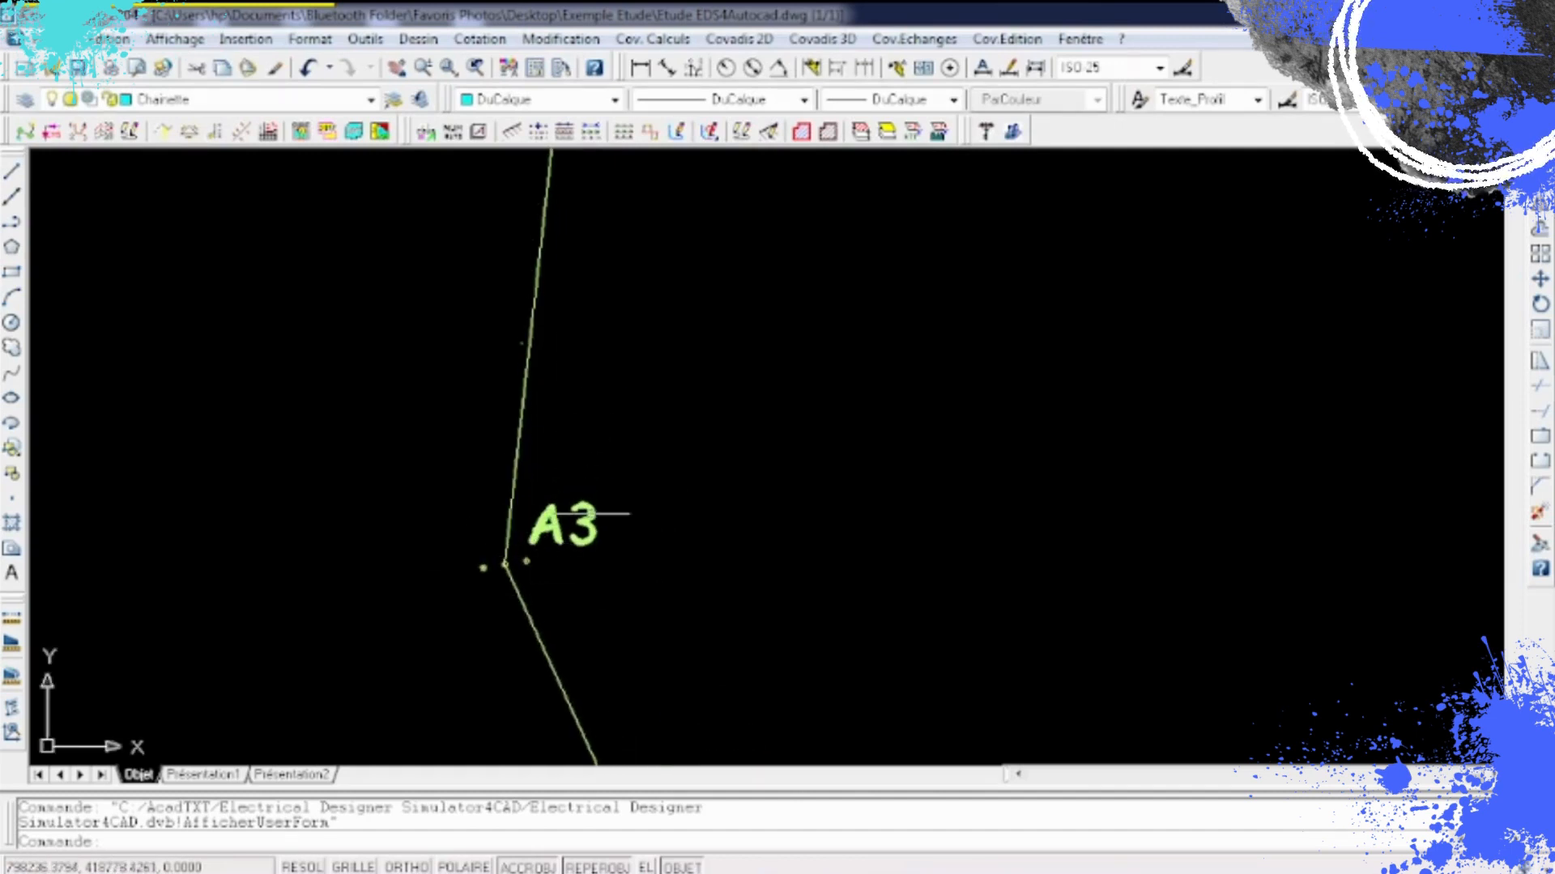
middle_click_drag(678, 283, 764, 676)
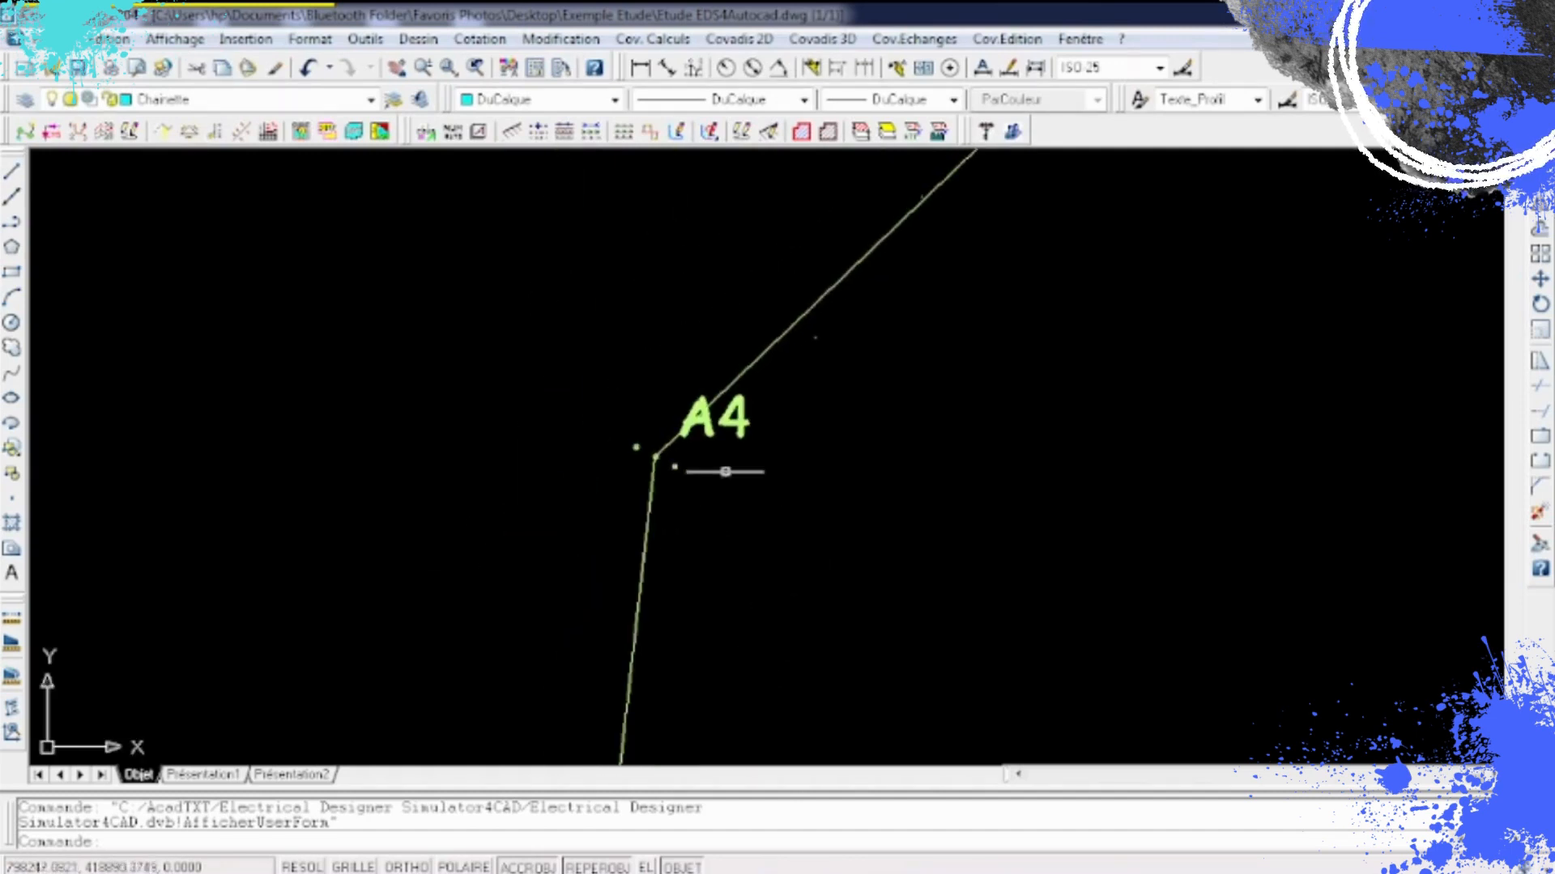
- Examine the route and its marker points from A4 up to the end point A7
scroll(721, 472, "down", 4)
middle_click_drag(1050, 296, 834, 545)
middle_click_drag(1176, 240, 868, 573)
middle_click_drag(1066, 240, 979, 566)
scroll(777, 446, "down", 5)
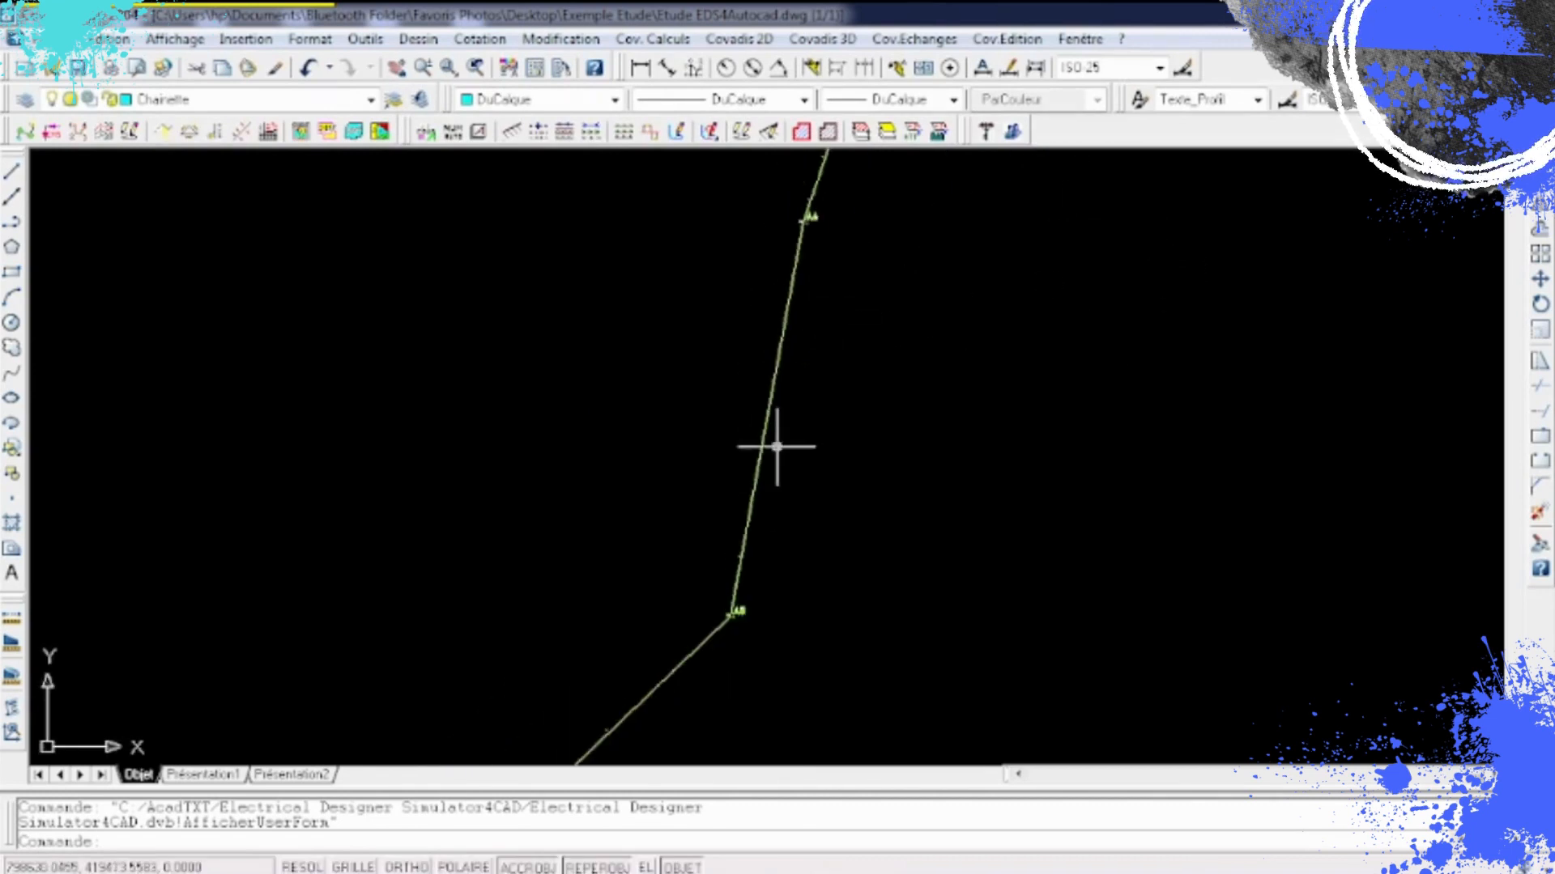
scroll(802, 204, "up", 5)
scroll(802, 203, "down", 3)
scroll(767, 406, "down", 2)
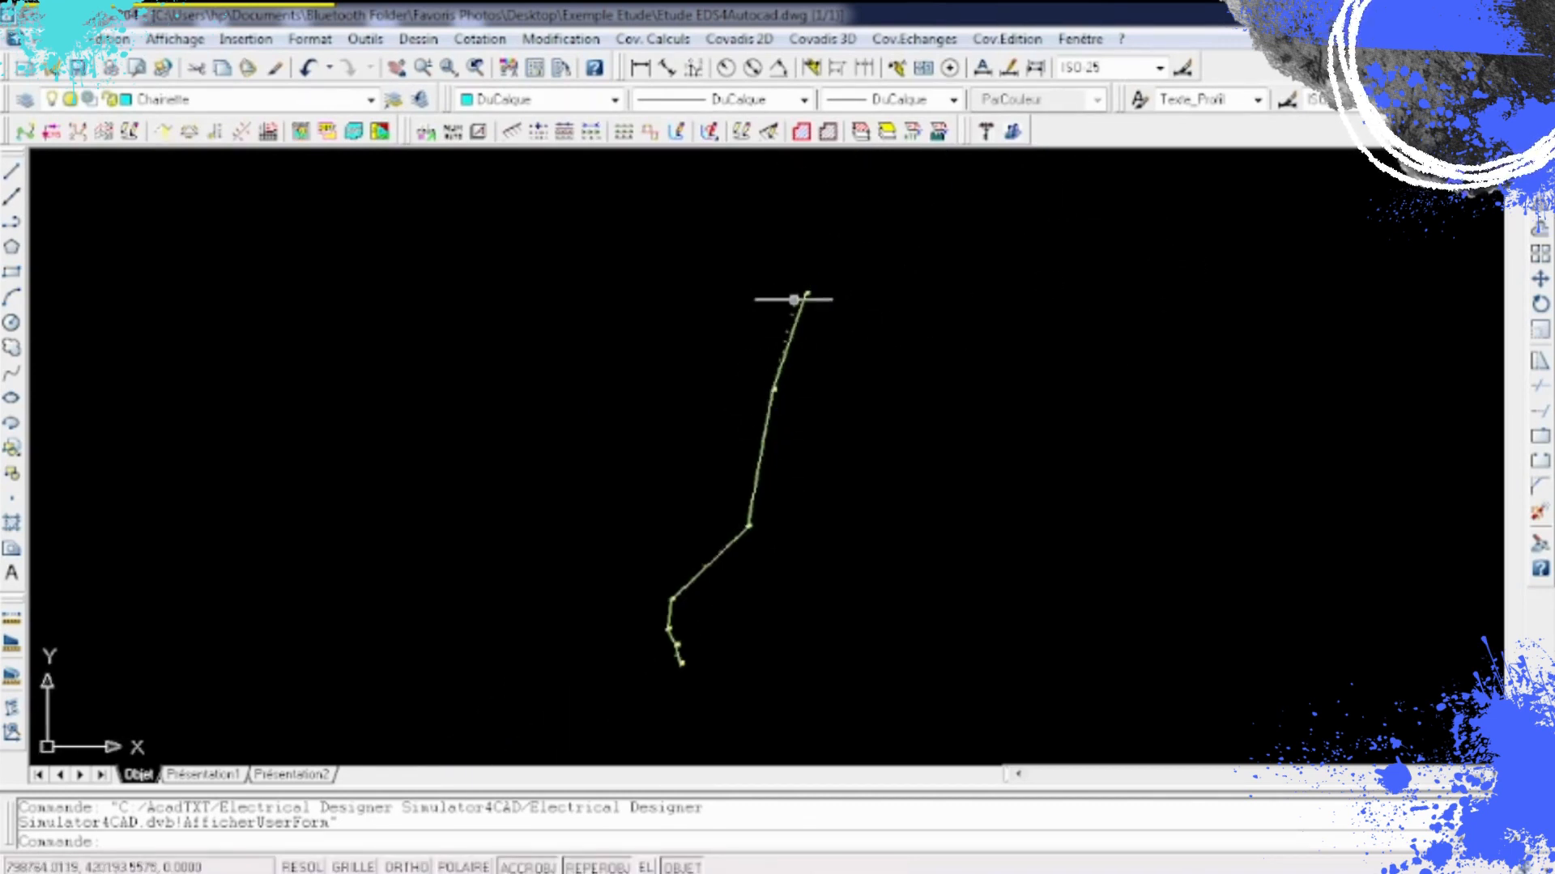
scroll(798, 300, "up", 5)
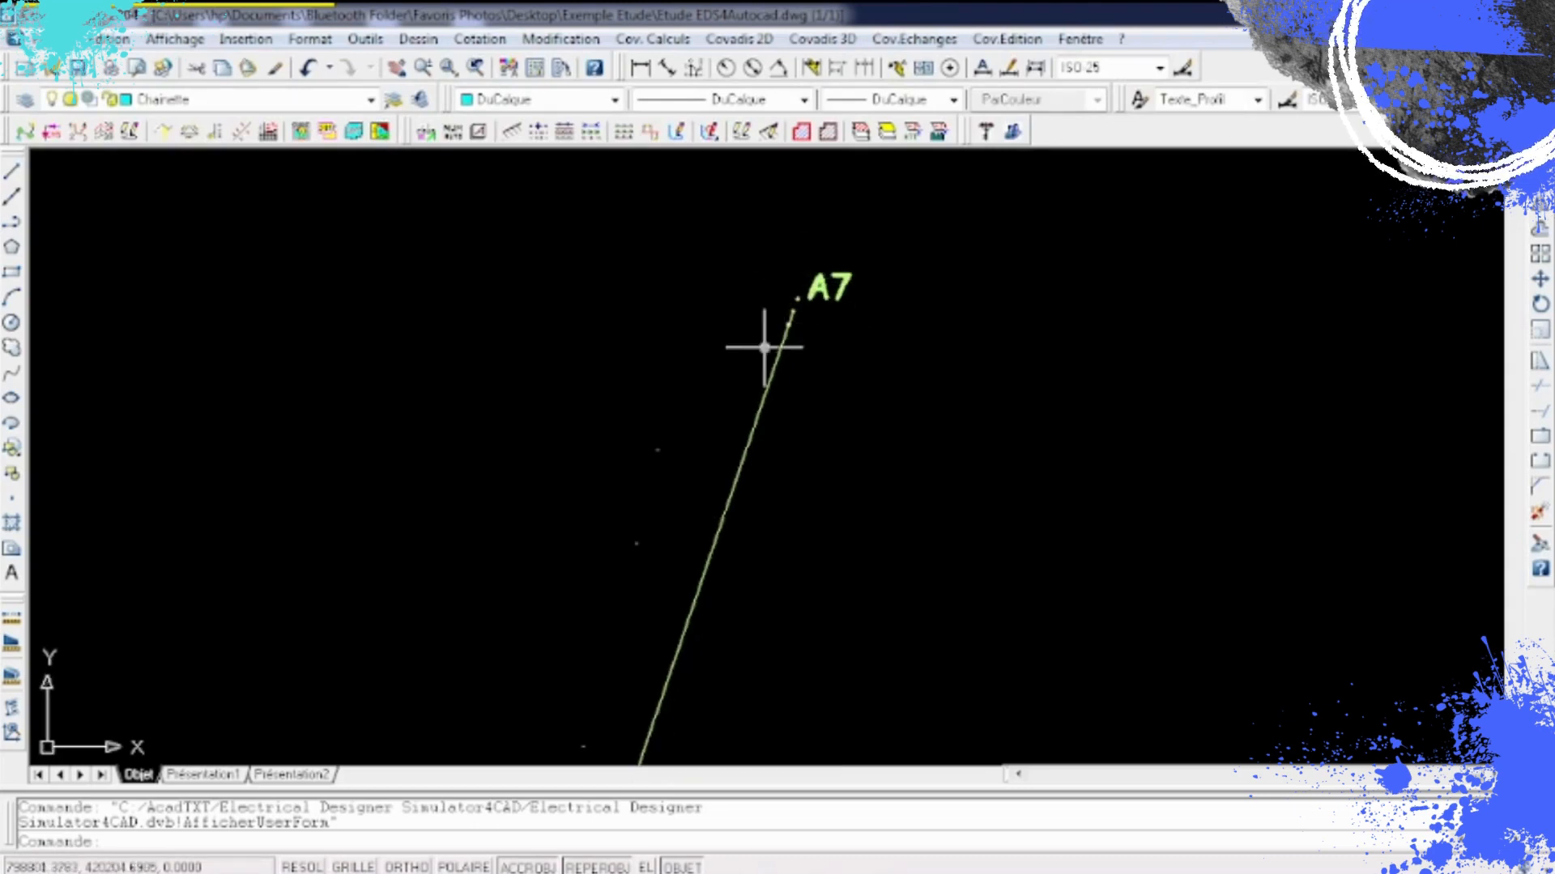
scroll(791, 285, "up", 3)
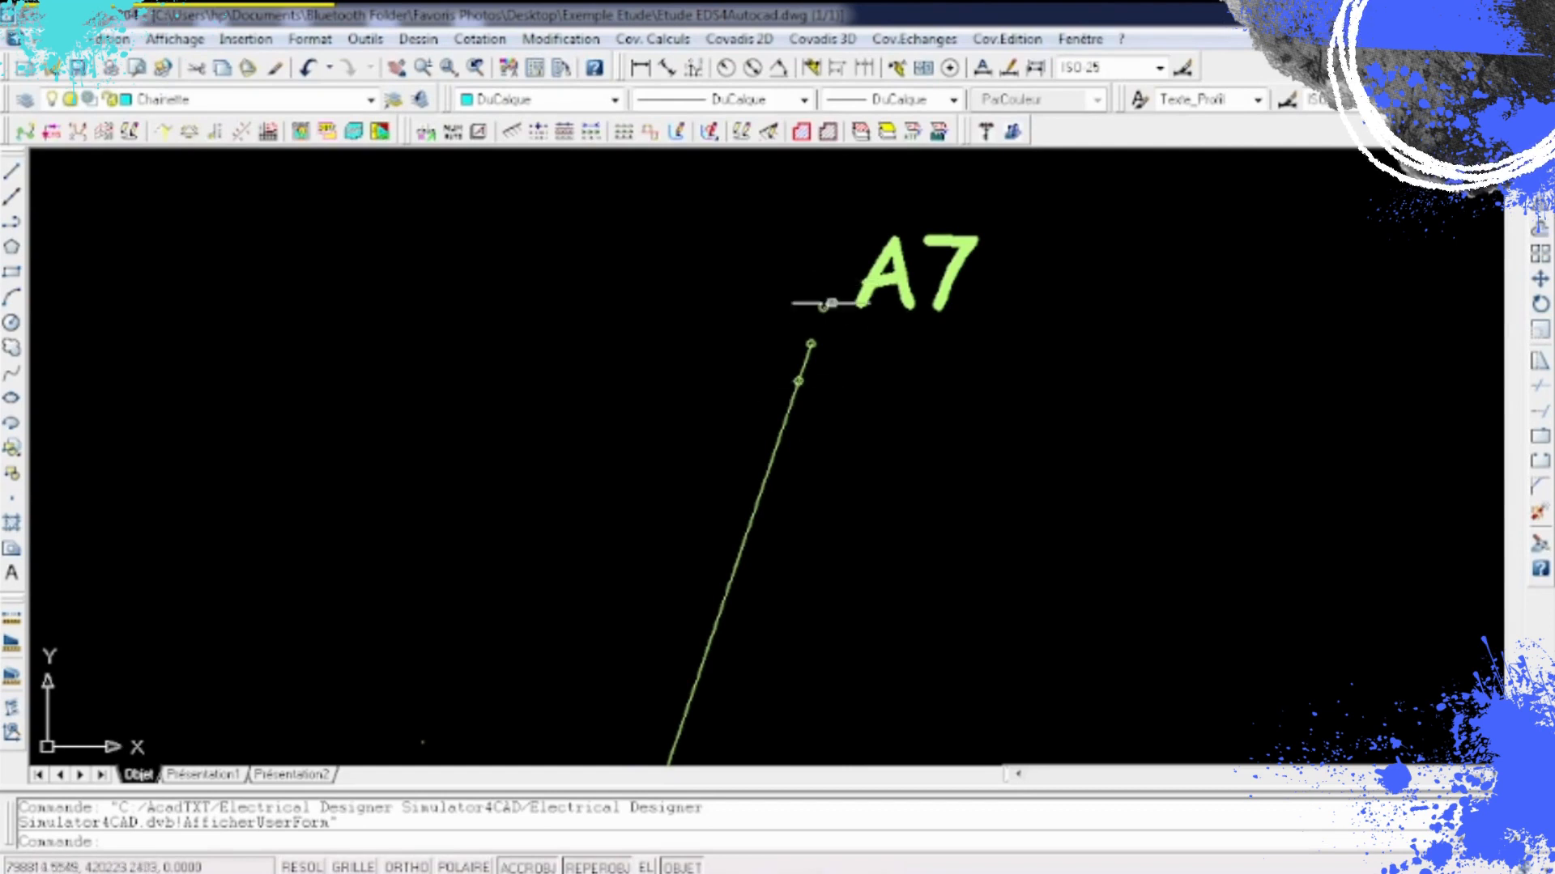
scroll(917, 255, "down", 1)
scroll(917, 252, "down", 2)
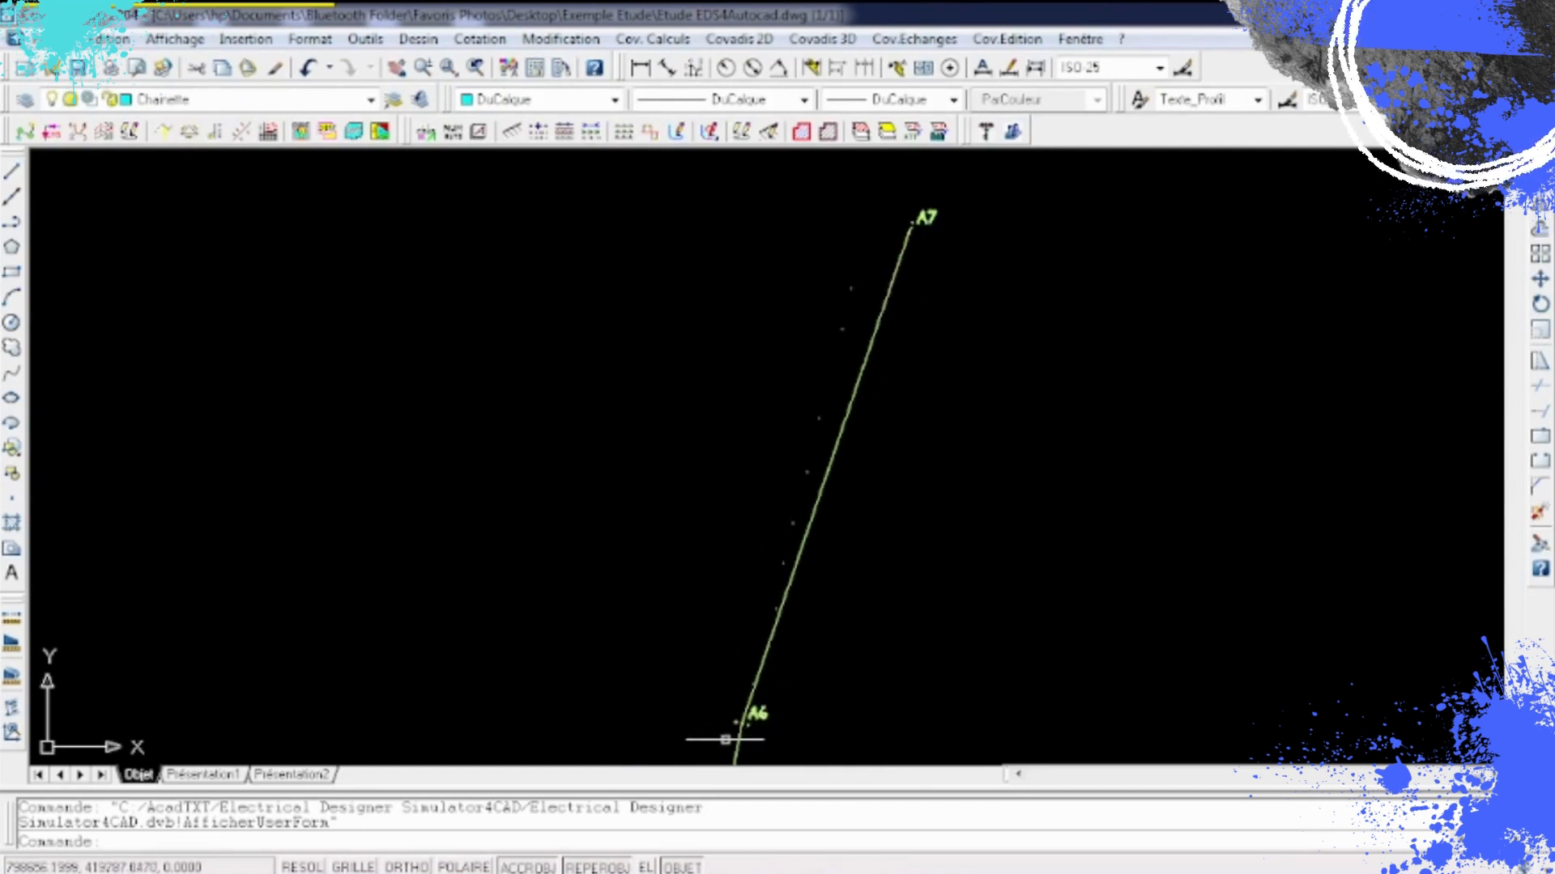
- Draw a line at A6 from the route vertex to the adjacent marker circle on the label's side
scroll(741, 733, "up", 2)
scroll(749, 720, "up", 6)
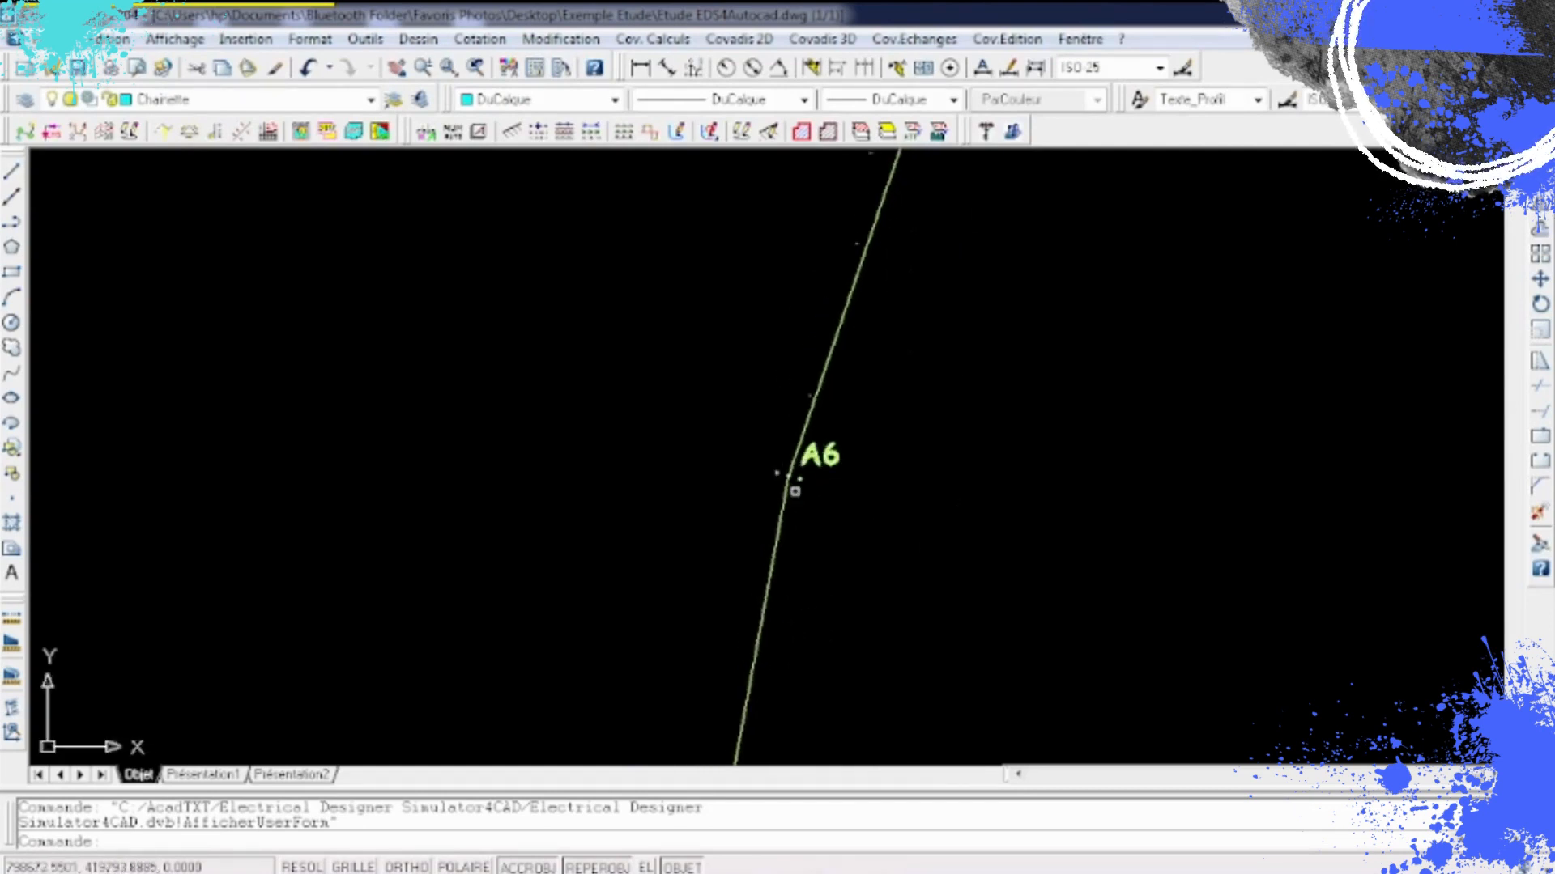
middle_click_drag(868, 416, 746, 612)
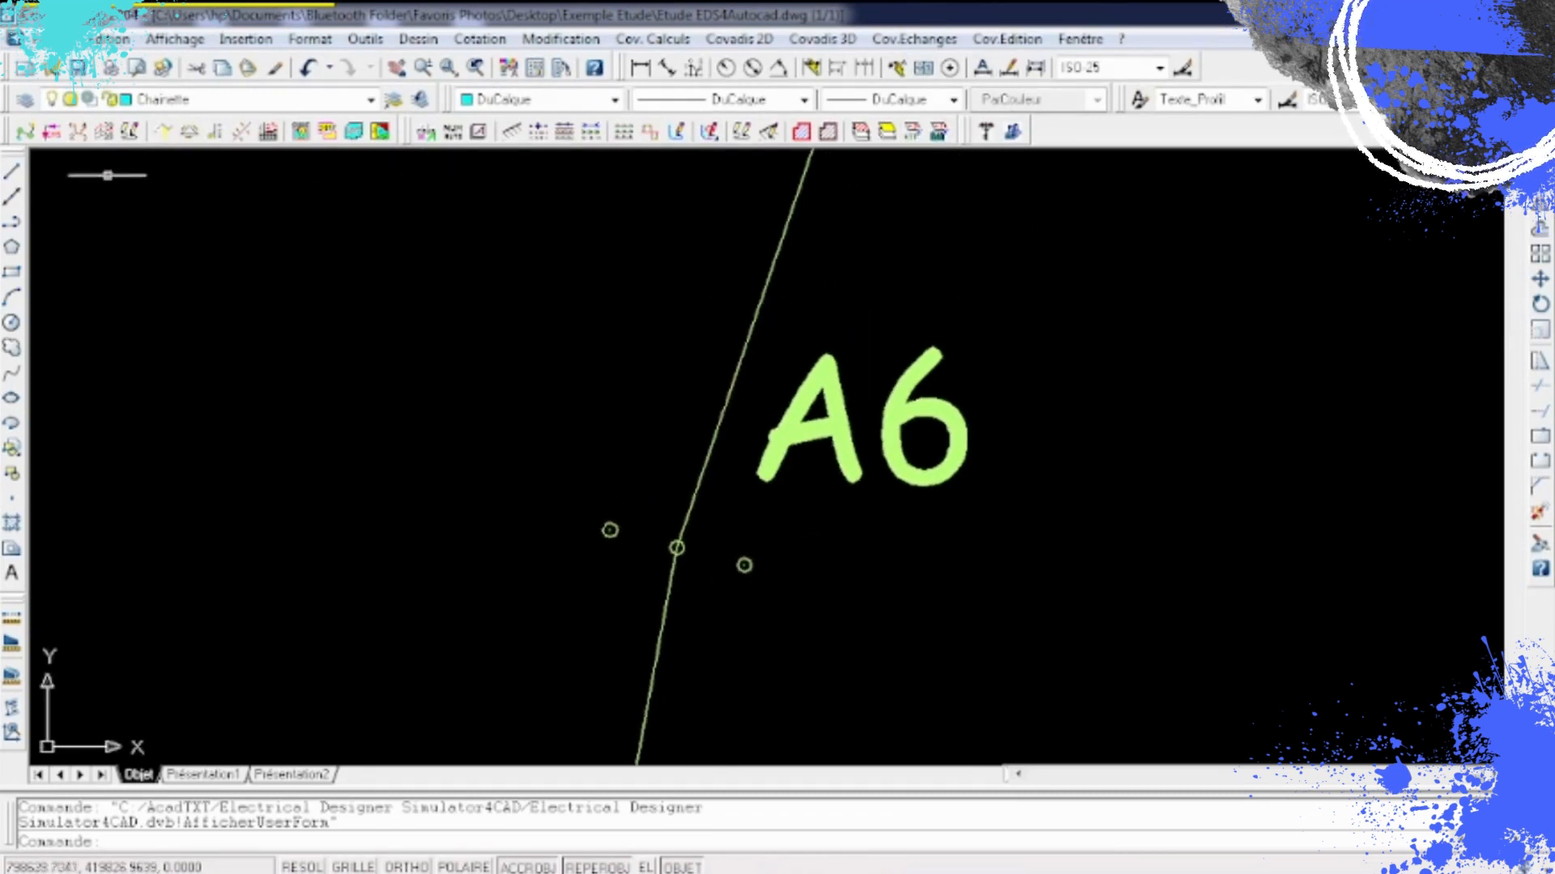
left_click(11, 171)
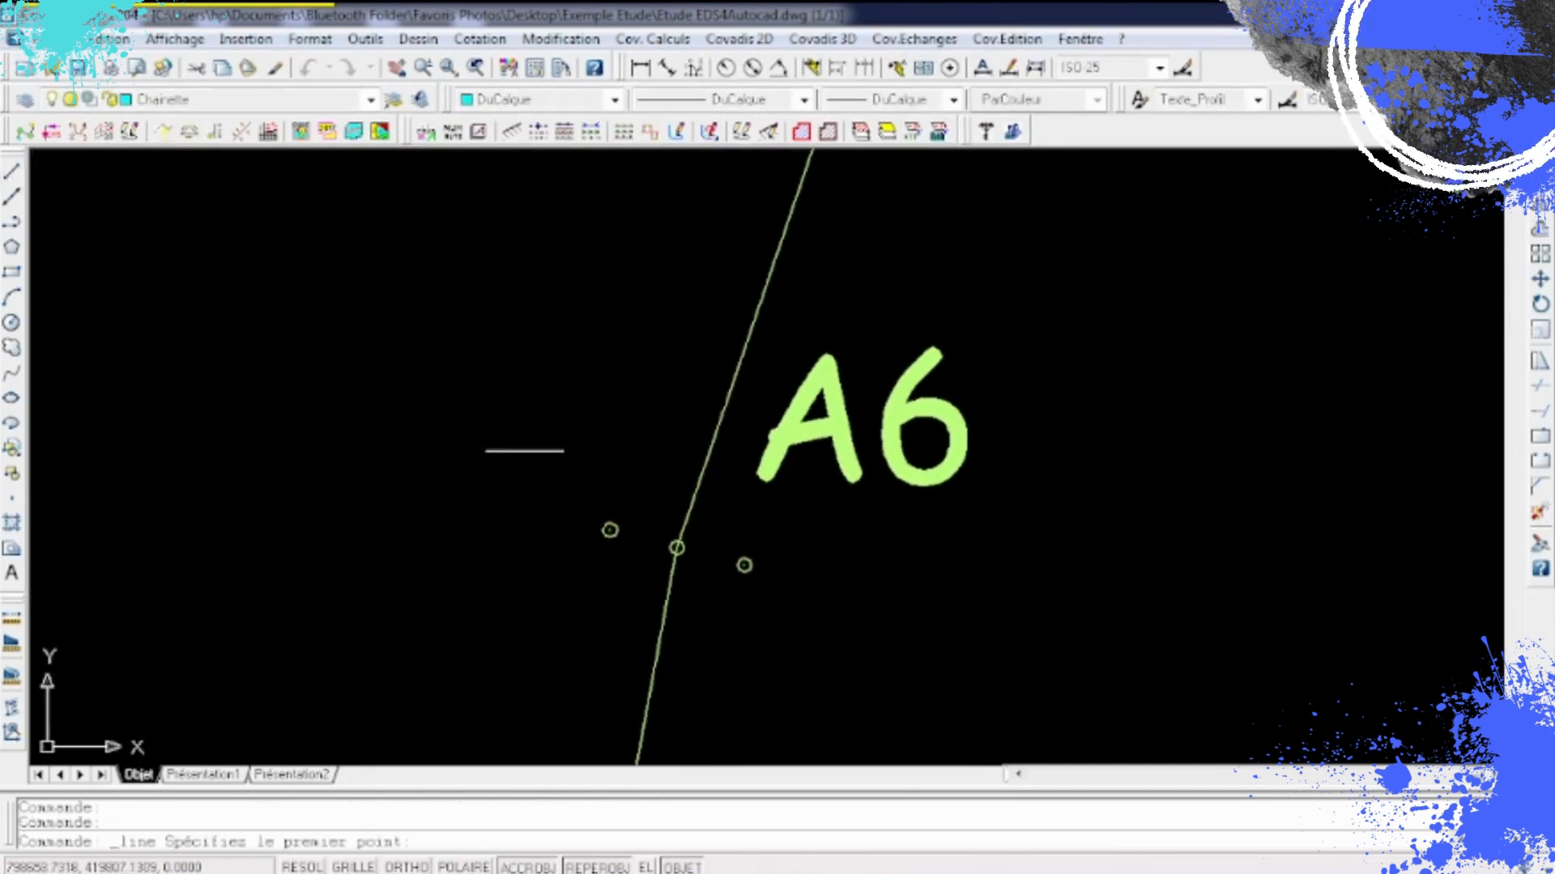
left_click(677, 548)
left_click(743, 564)
right_click(769, 569)
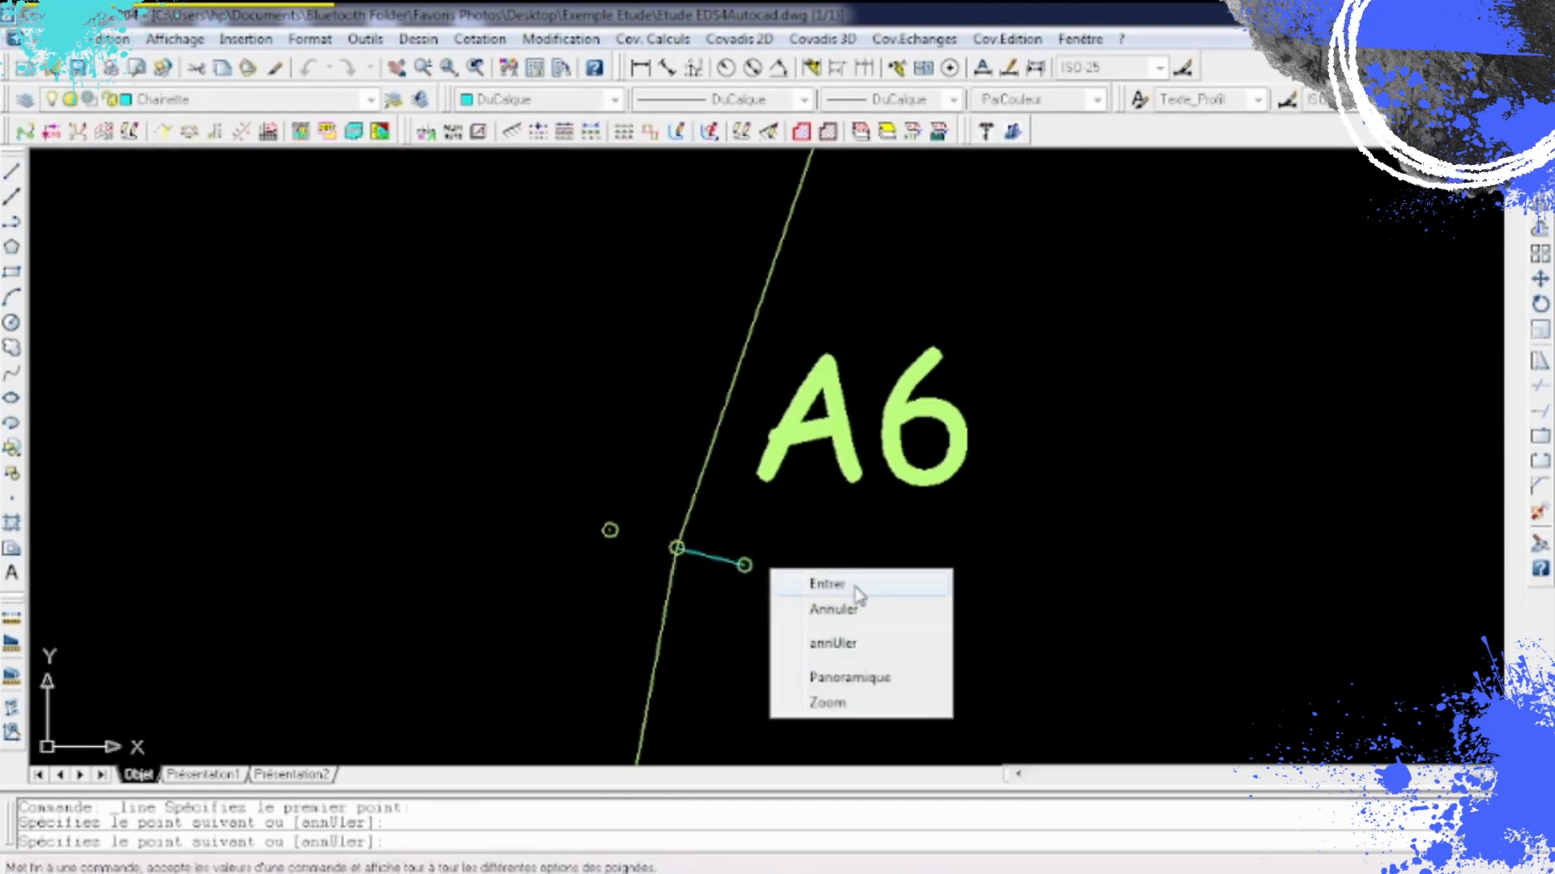
left_click(798, 581)
- Add an angular dimension at A6 between the upper route segment and the short line, with its arc beyond the label
left_click(778, 67)
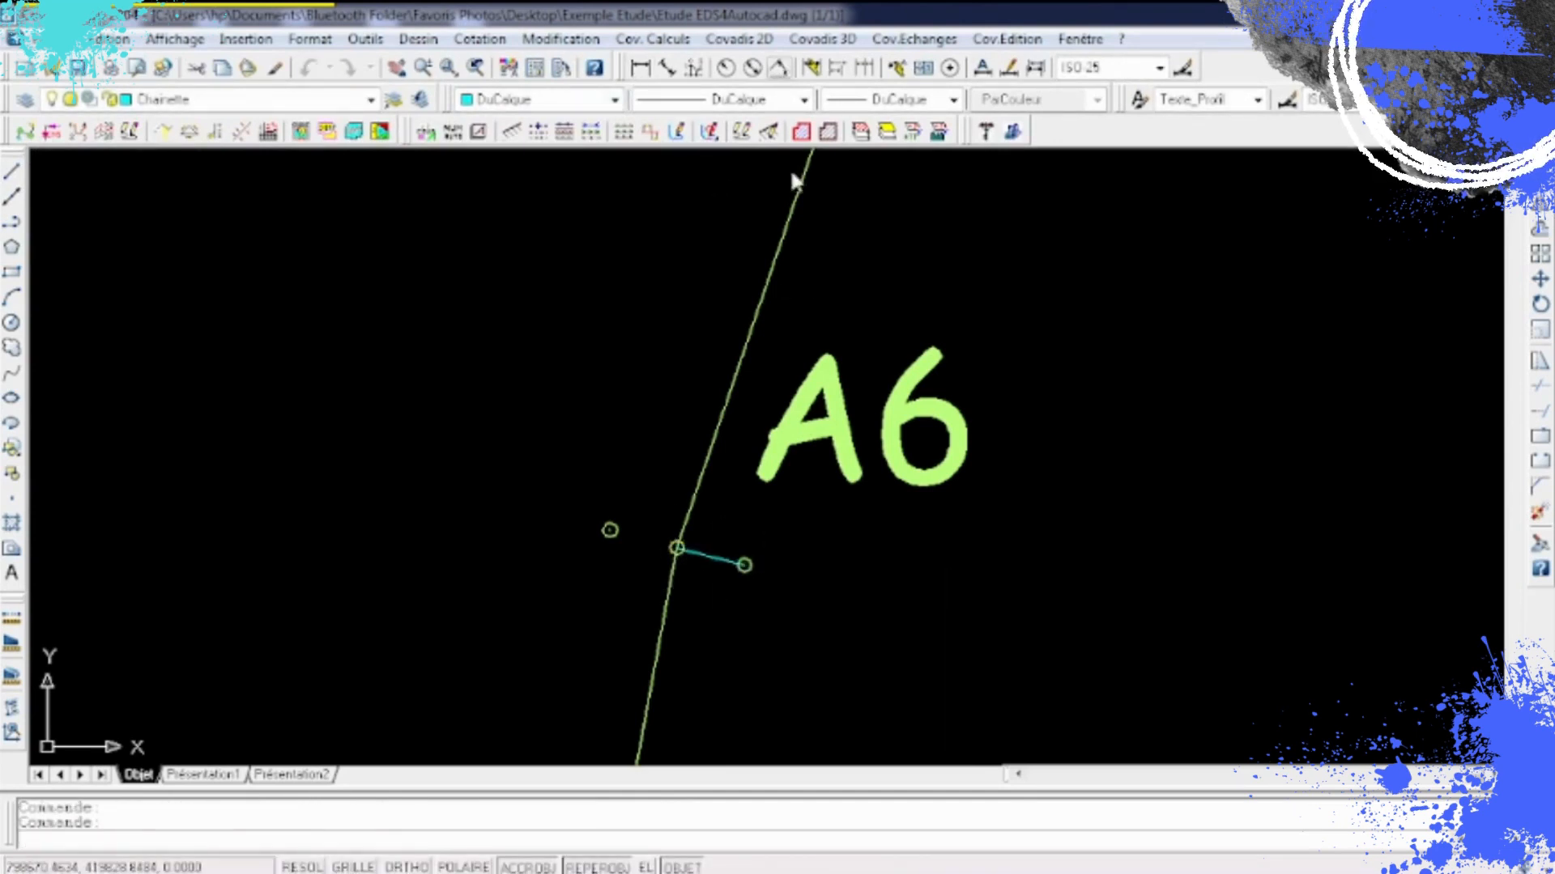
left_click(726, 403)
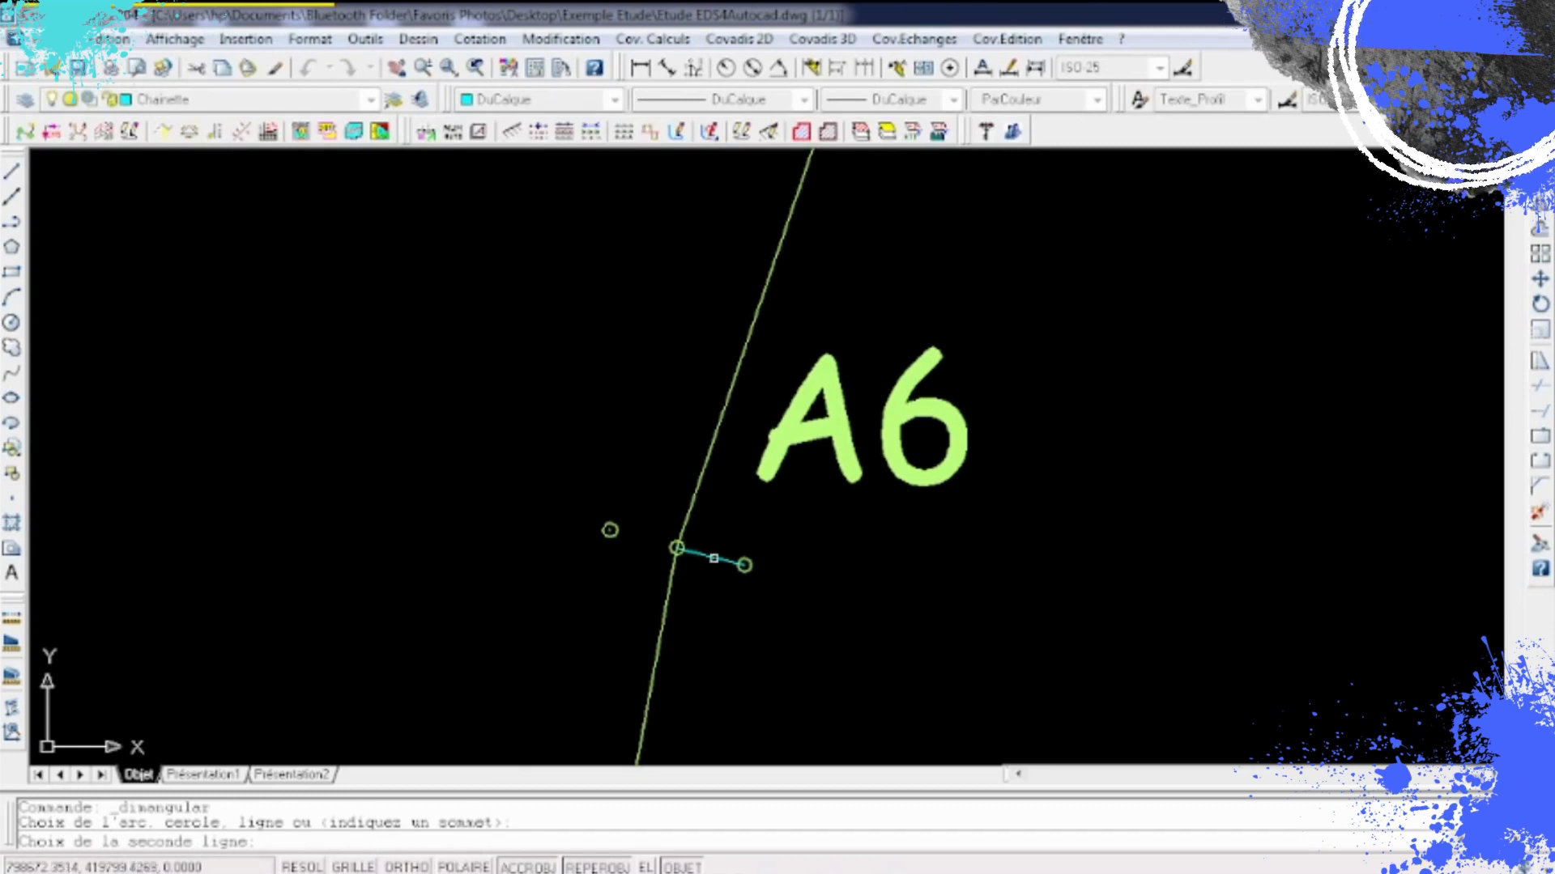
left_click(710, 556)
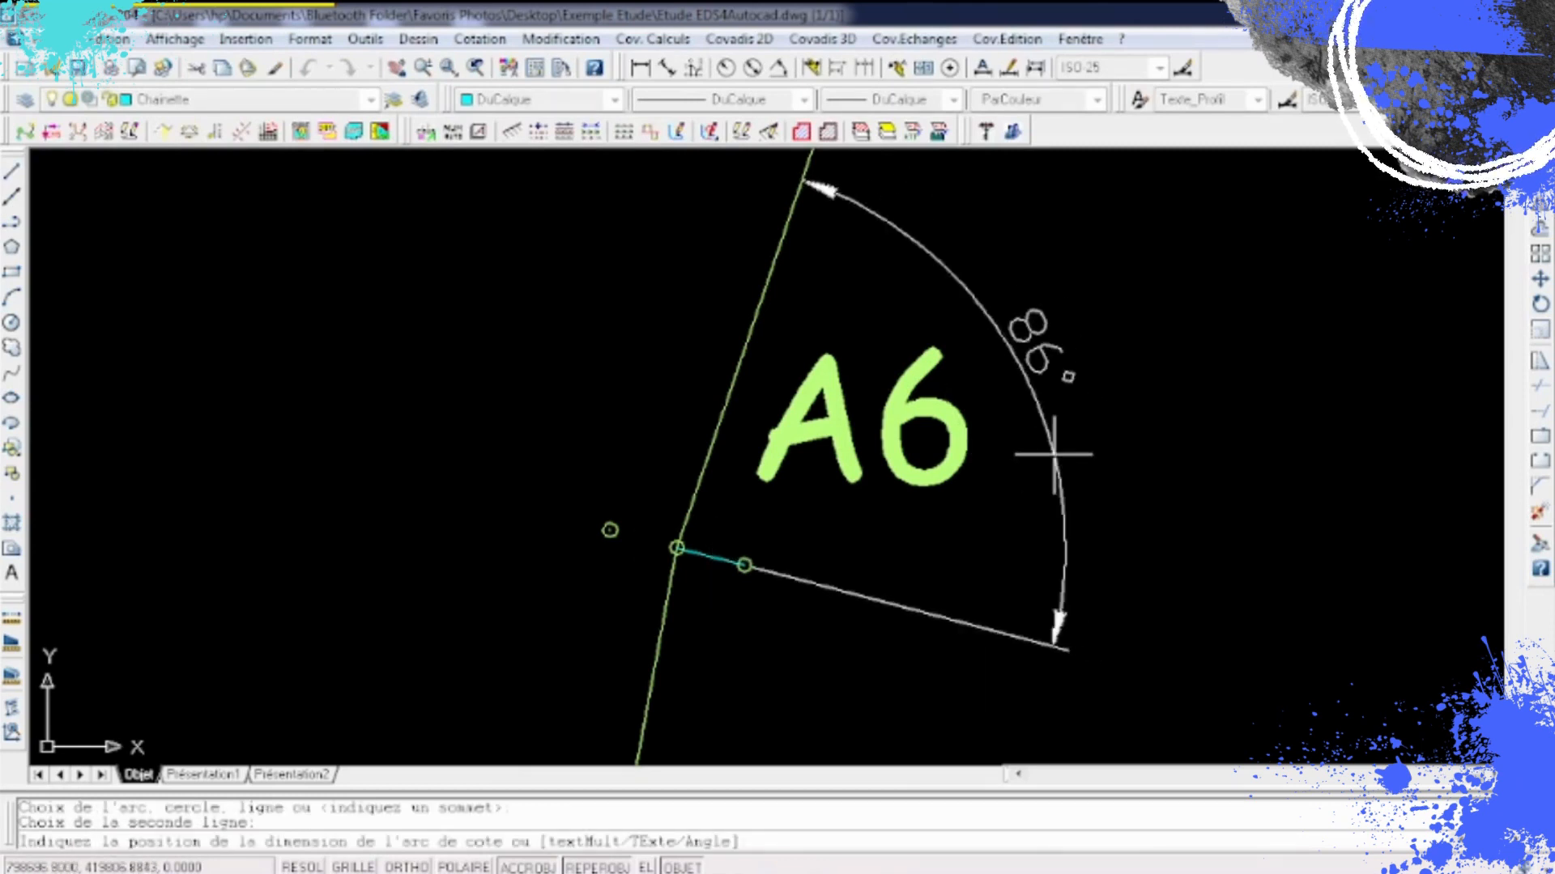
left_click(1054, 451)
- Add an angular dimension at A6 between the short line and the lower route segment
middle_click_drag(910, 414, 942, 273)
scroll(923, 308, "down", 2)
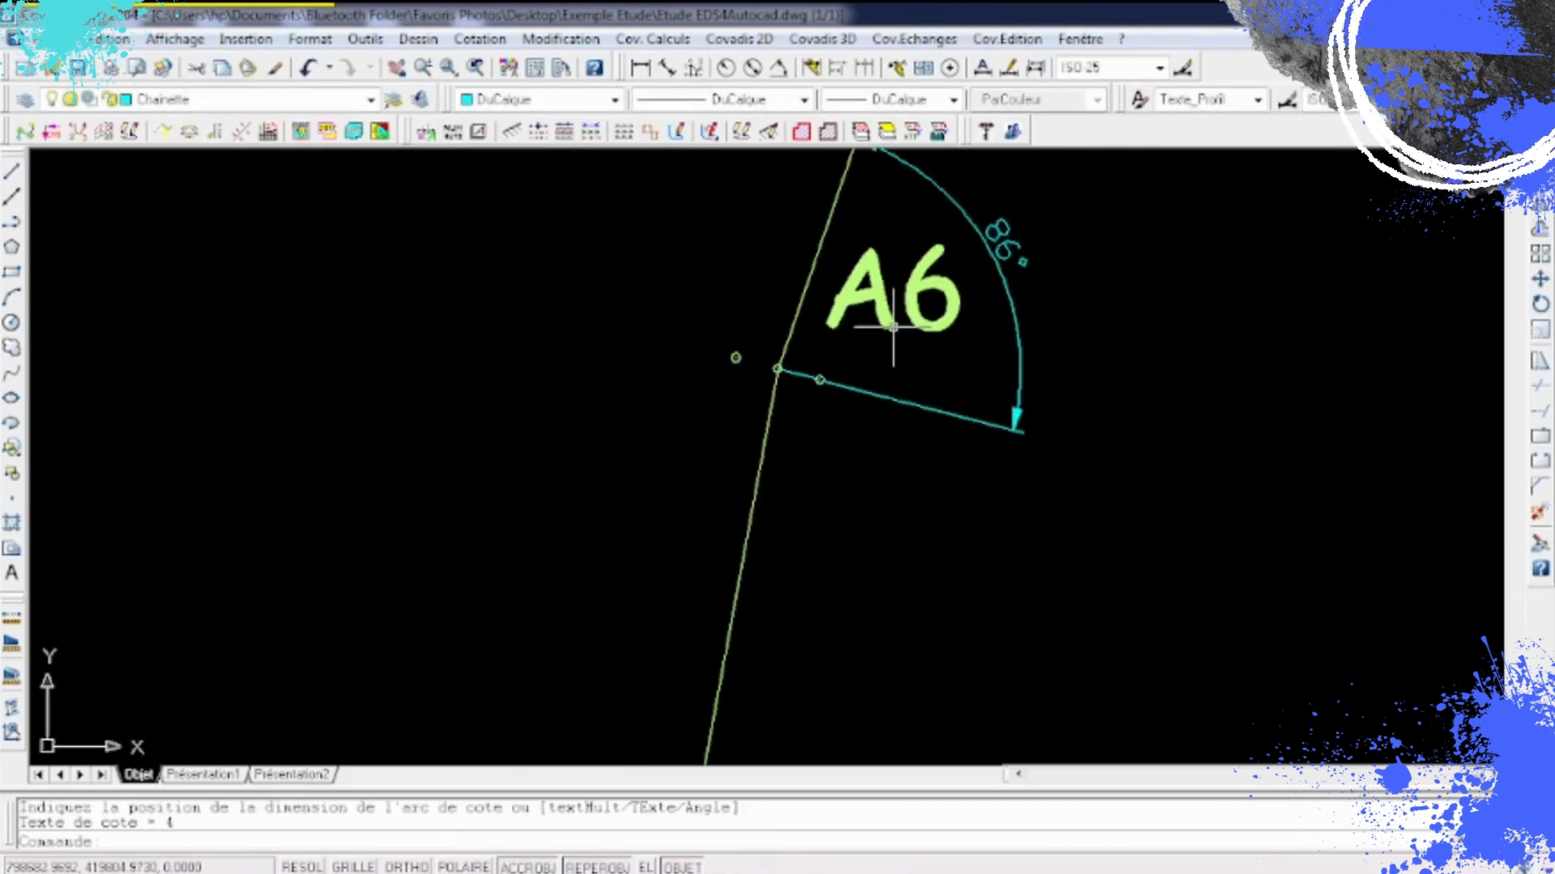
left_click(778, 68)
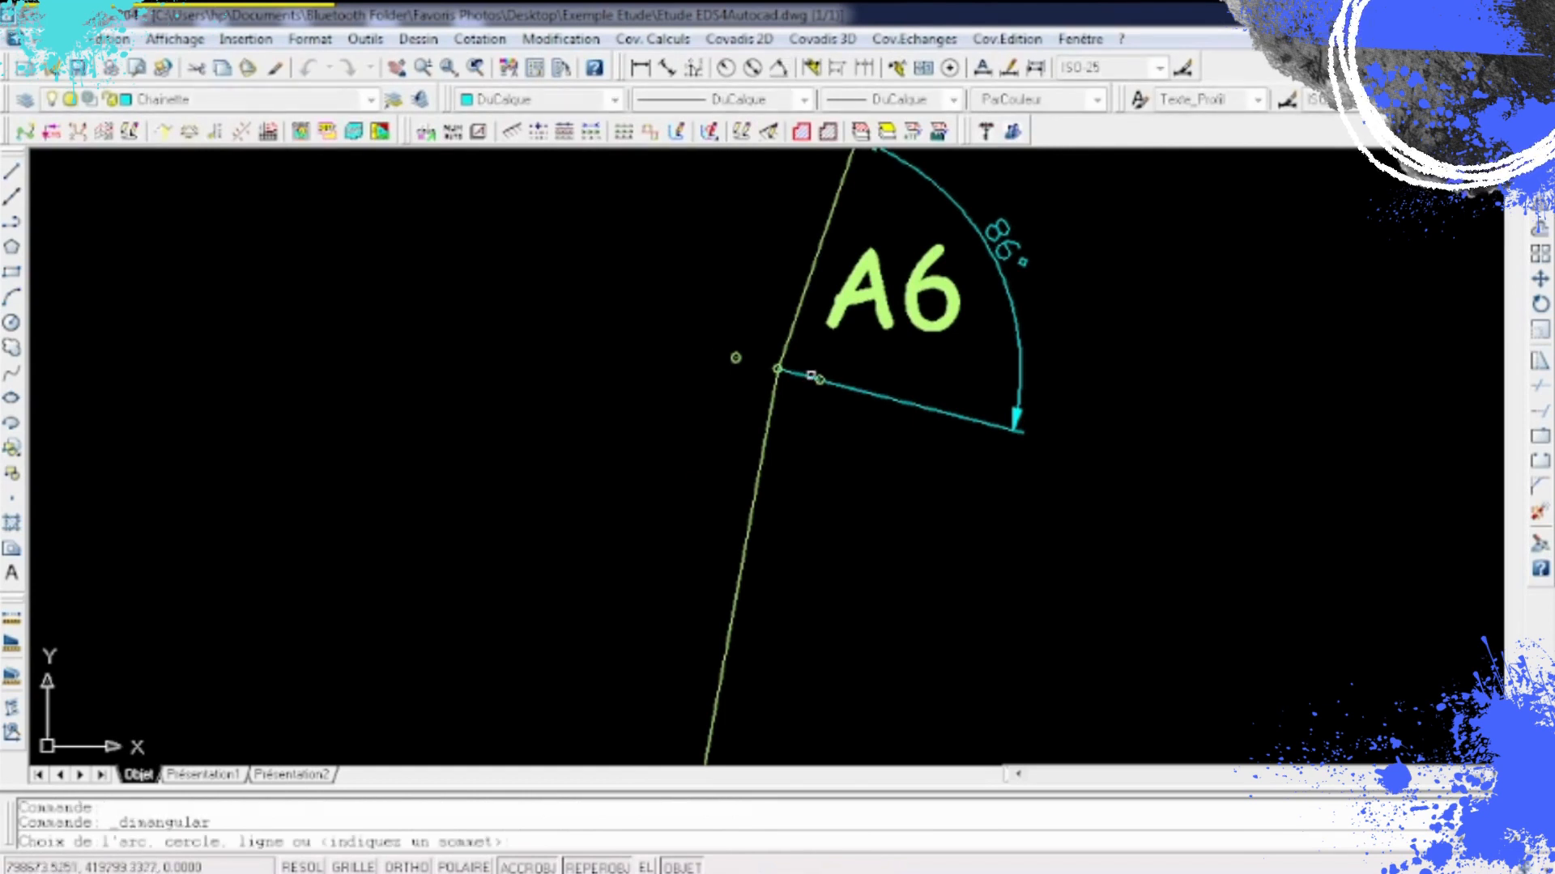
left_click(800, 373)
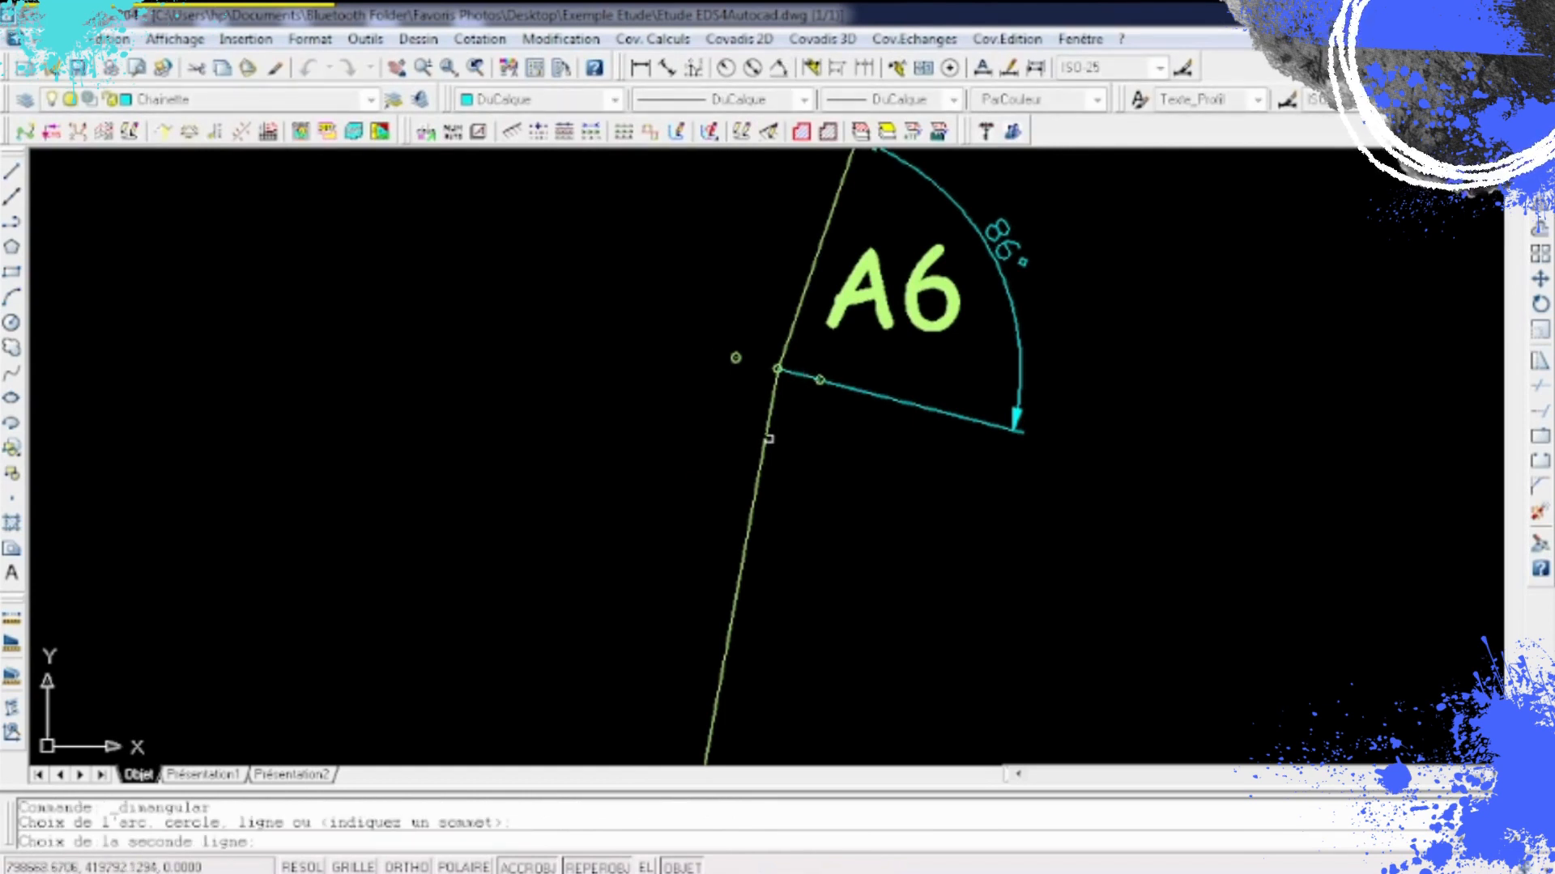
left_click(767, 439)
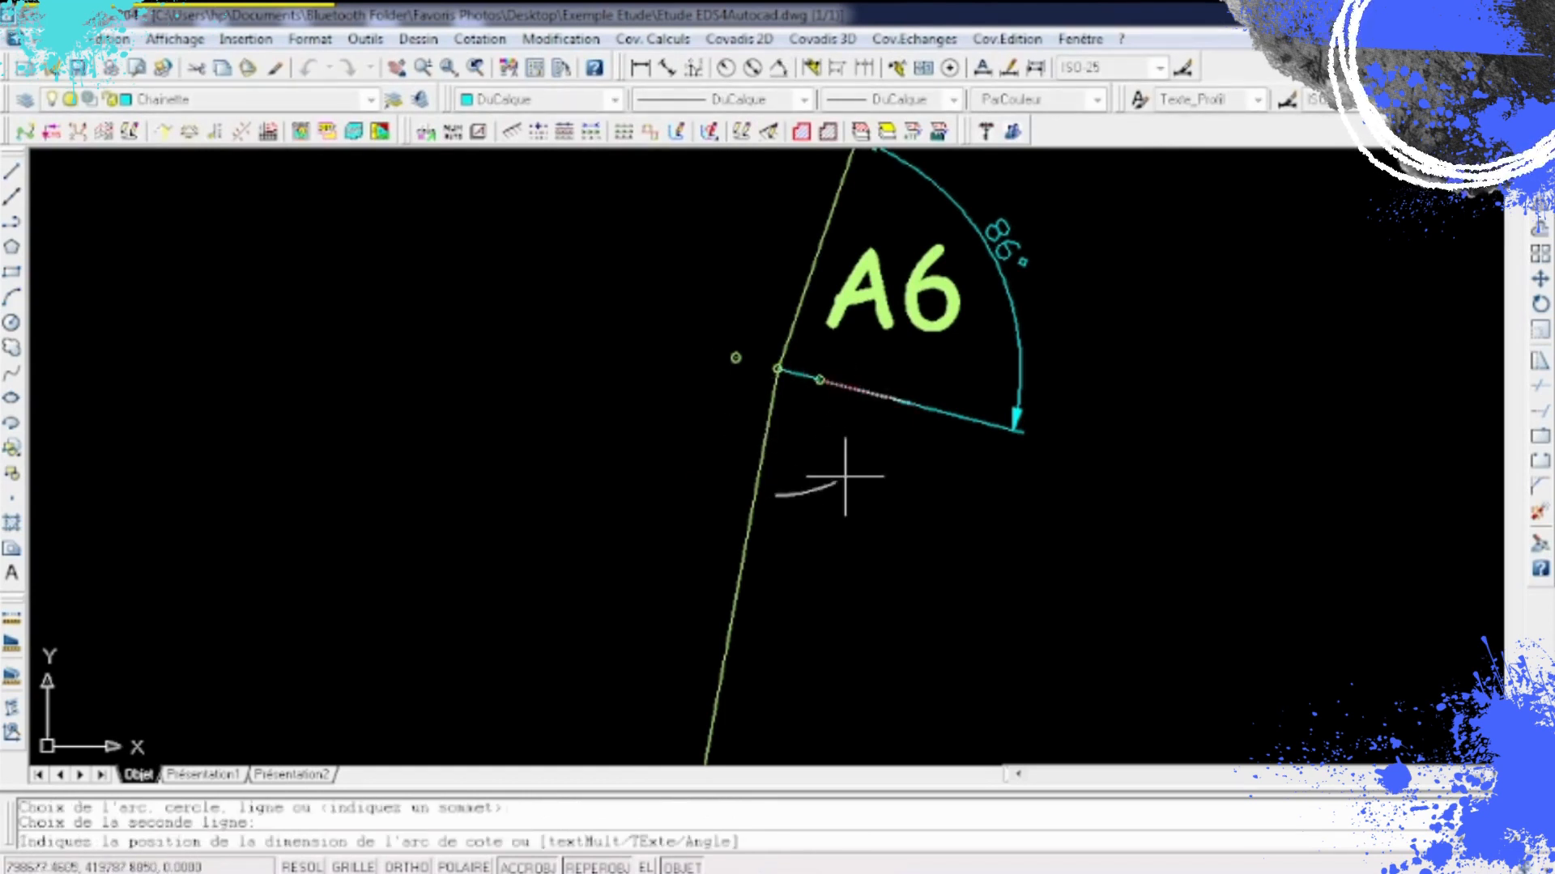
left_click(972, 531)
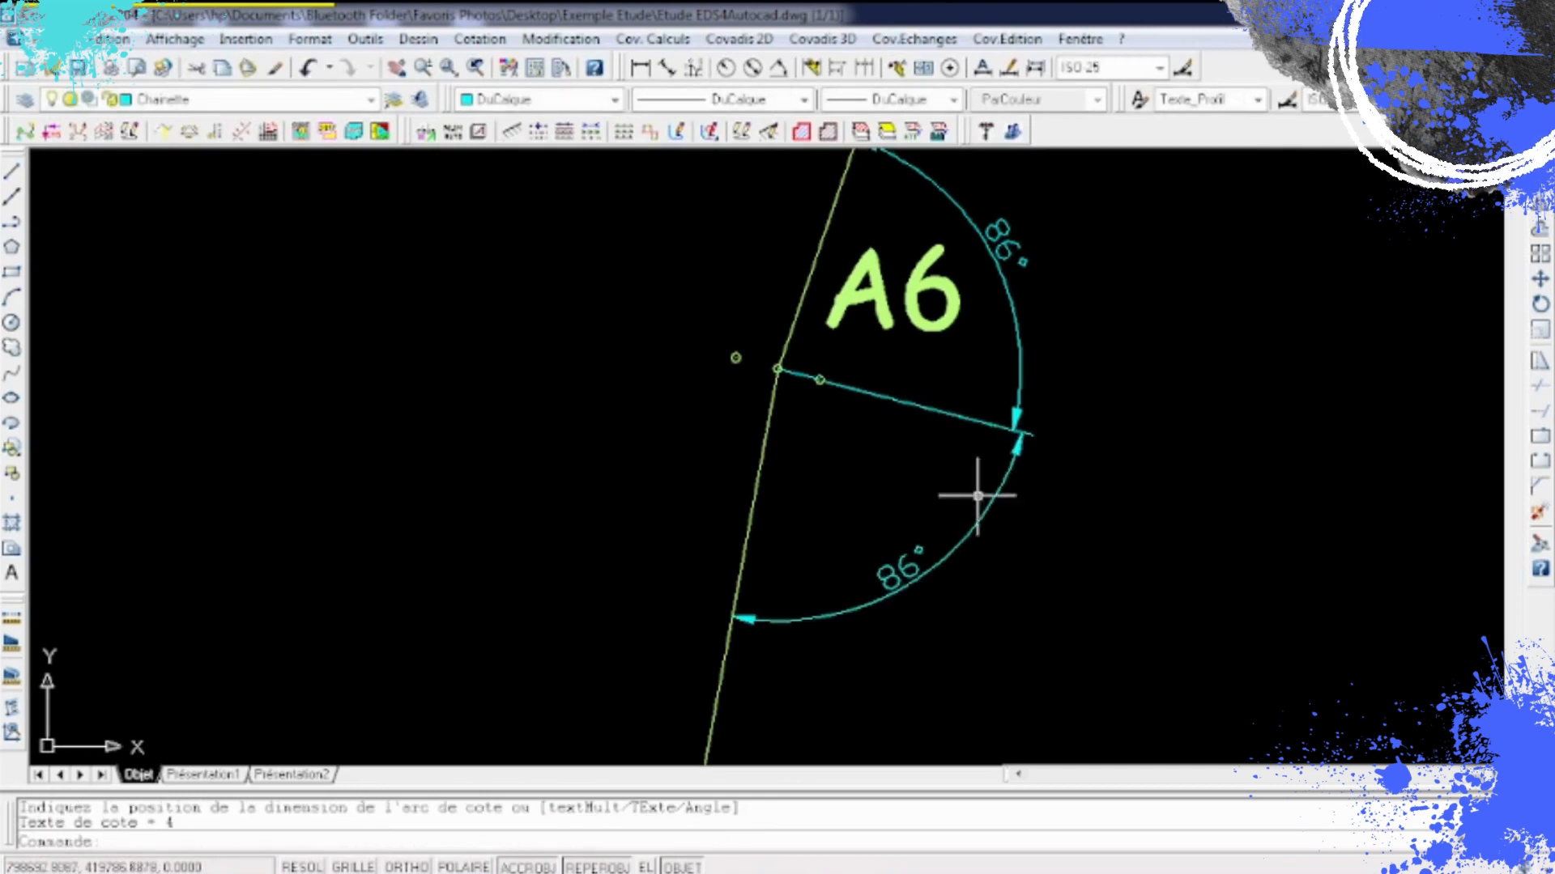
- Set the precision of both angular dimensions at A6 to four decimal places (0.0000)
left_click(916, 567)
right_click(916, 567)
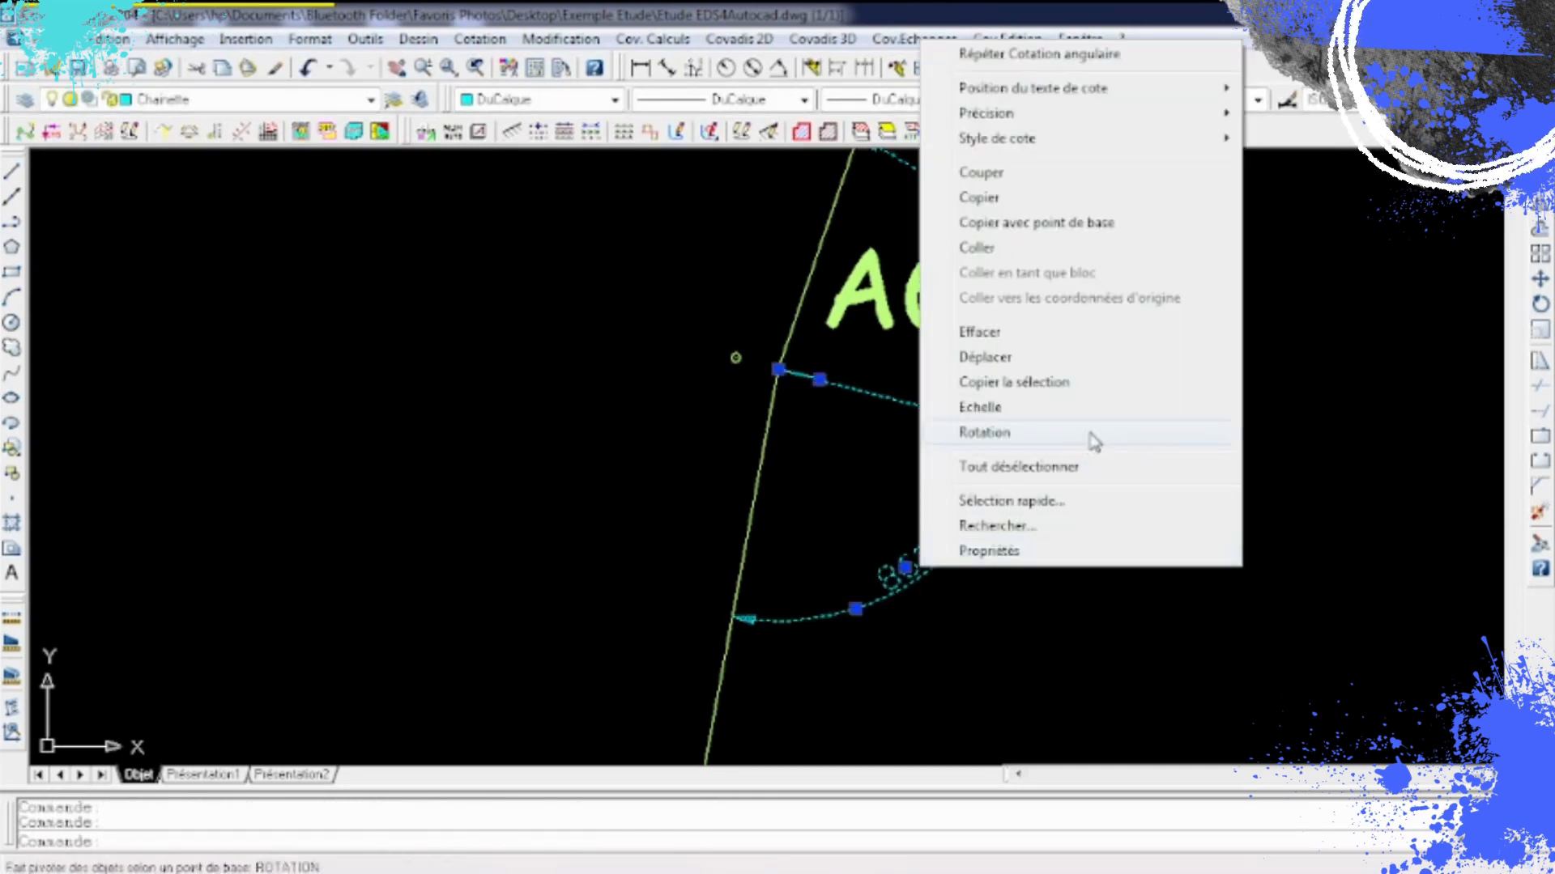
mouse_move(1115, 121)
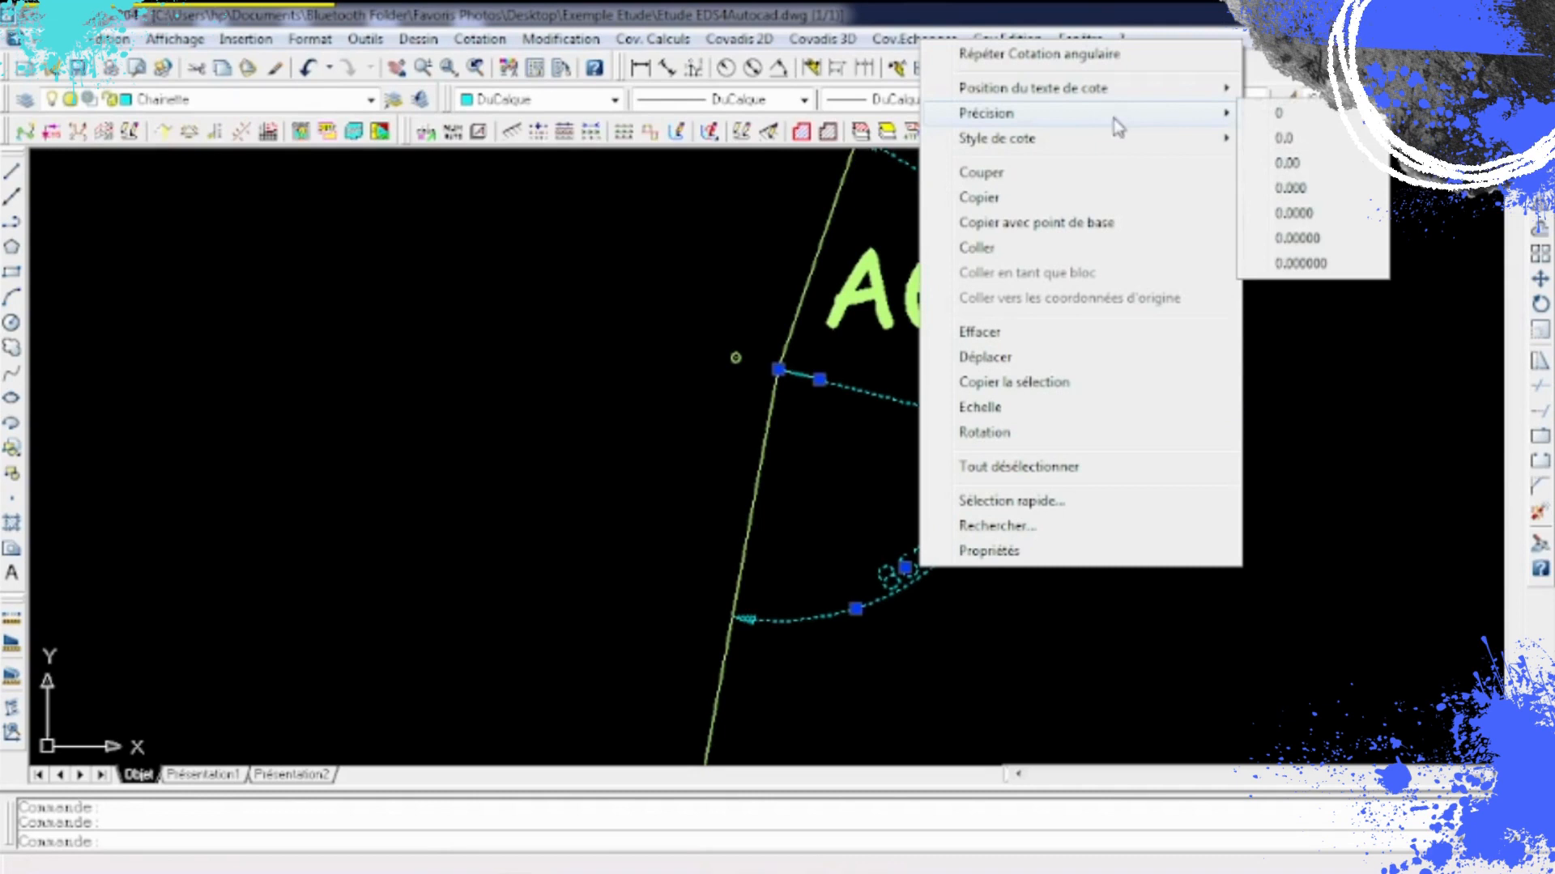
left_click(1292, 213)
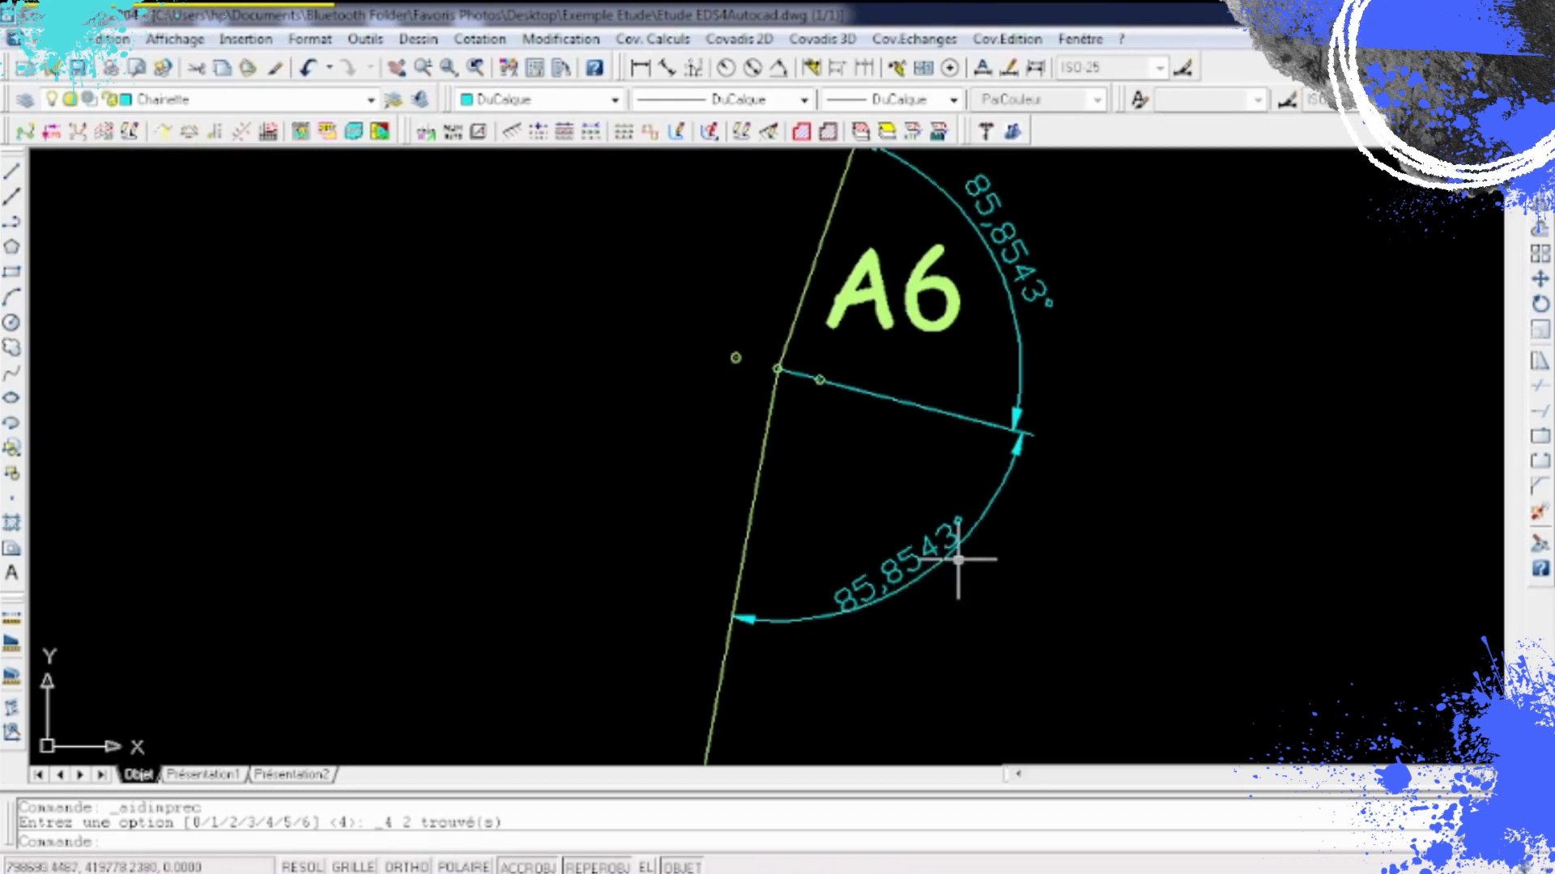
- Delete both angular dimensions at A6 and the short line from the route vertex to the marker circle
left_click(1031, 595)
left_click(921, 504)
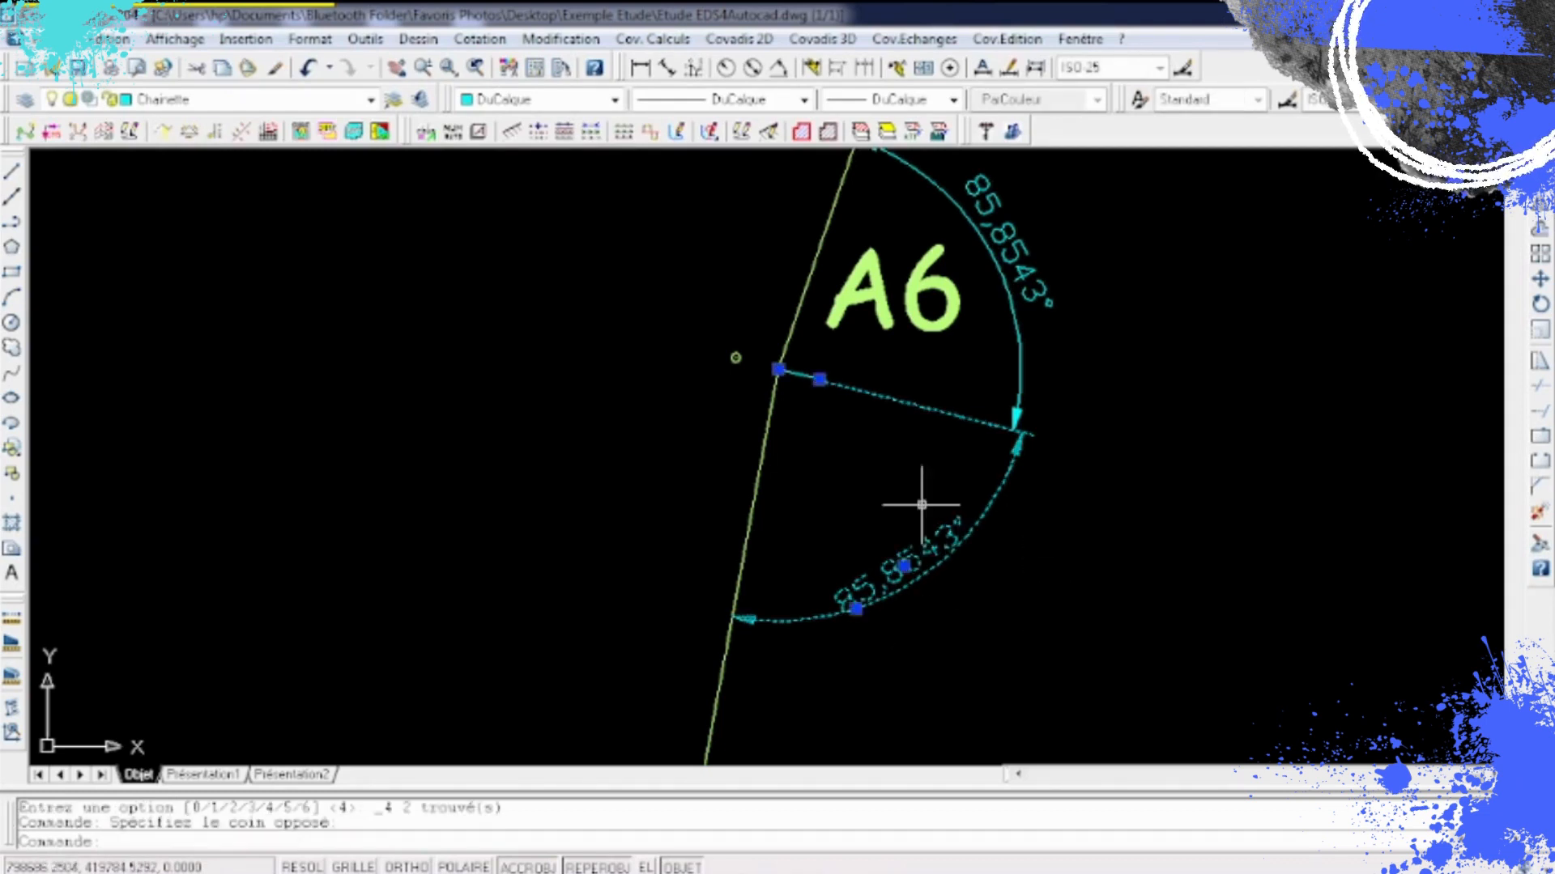
key("Delete")
left_click(1092, 289)
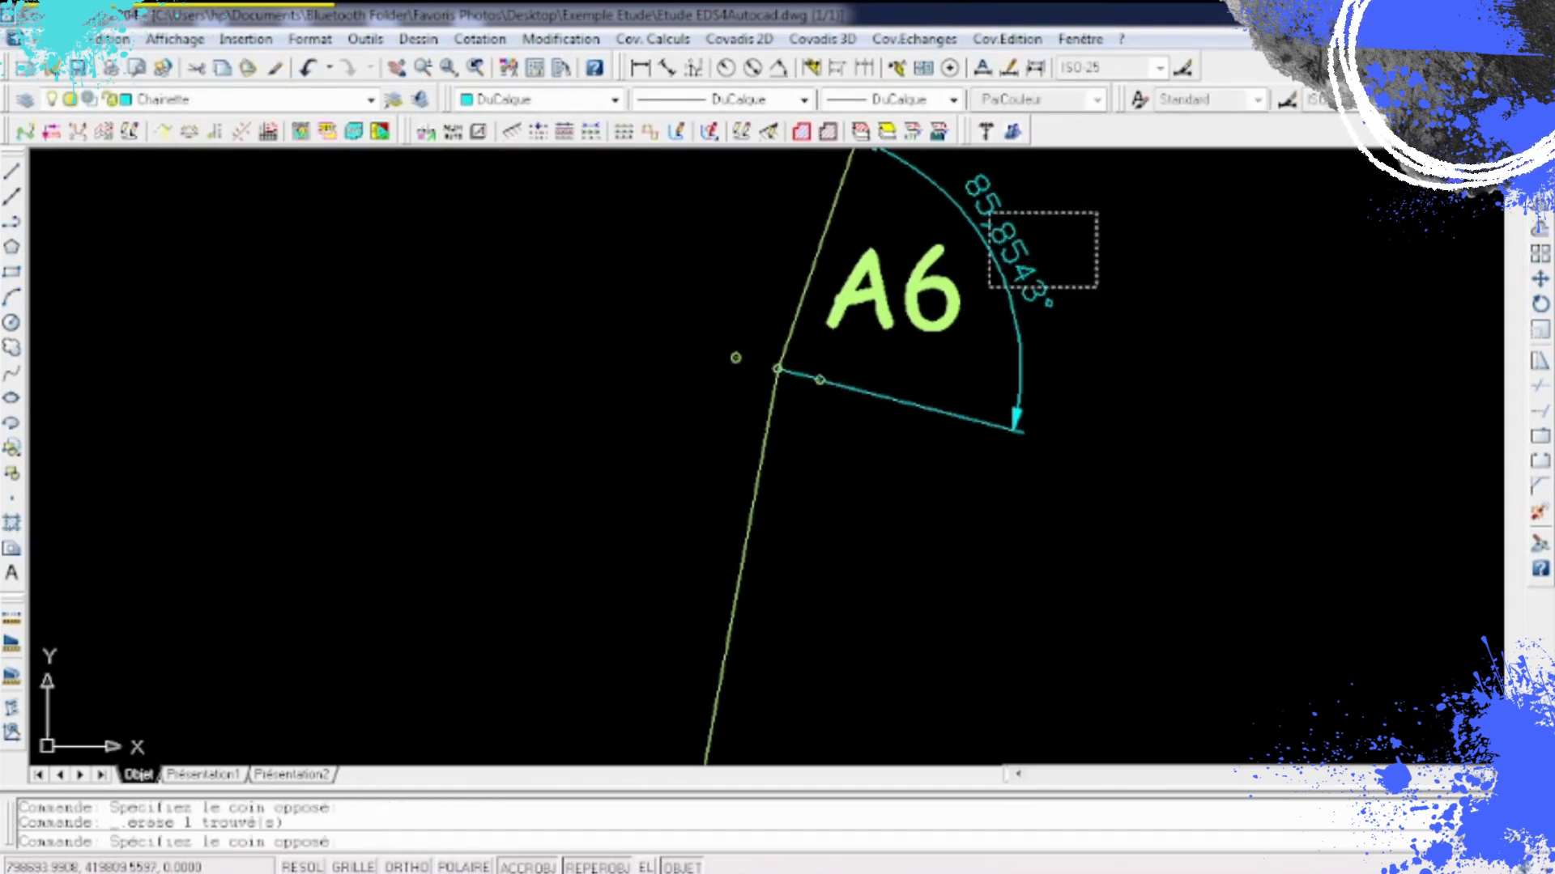
left_click(1026, 208)
key("Delete")
left_click(799, 374)
key("Delete")
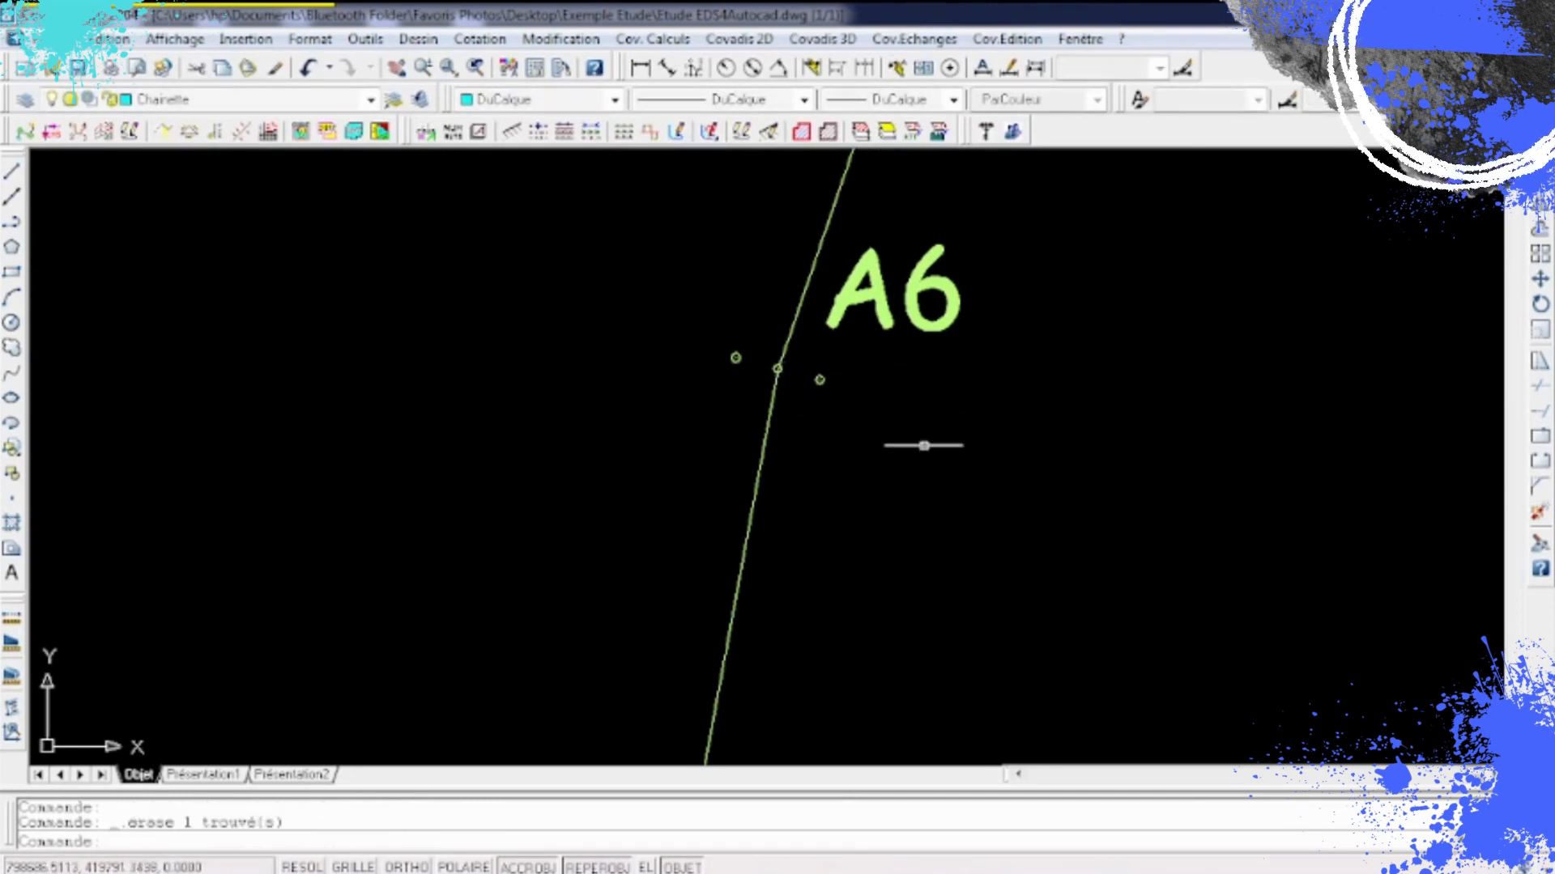
- Run Traçage Pts xyz Orientation Supports with an H(Y)/L(X) scale ratio of 5 to plot the supports and compute their orientation points
scroll(850, 497, "down", 4)
scroll(850, 497, "down", 4)
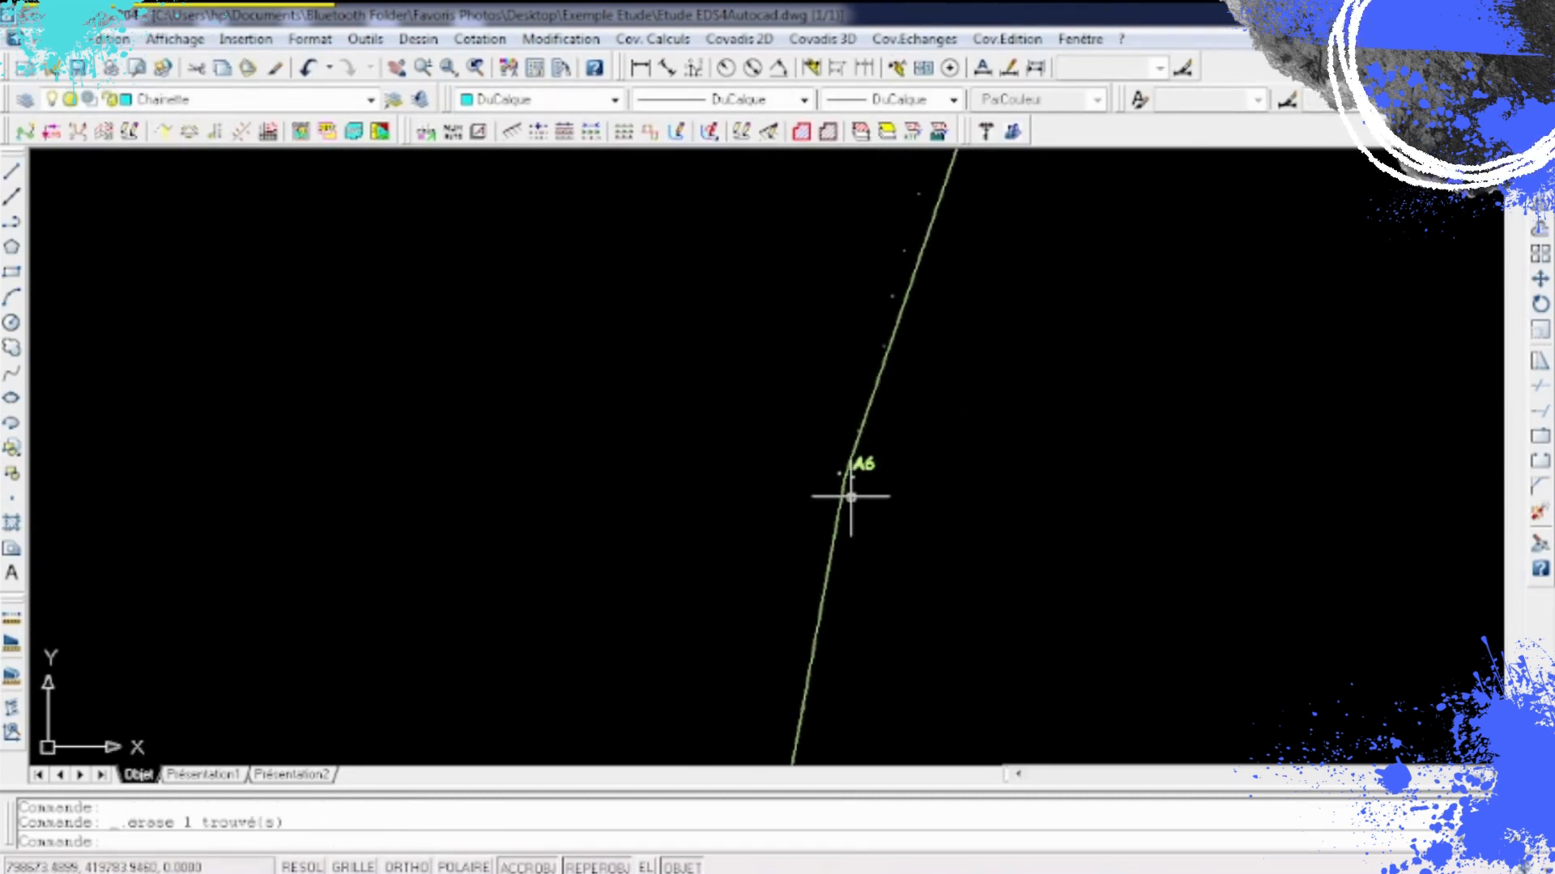
scroll(833, 426, "down", 4)
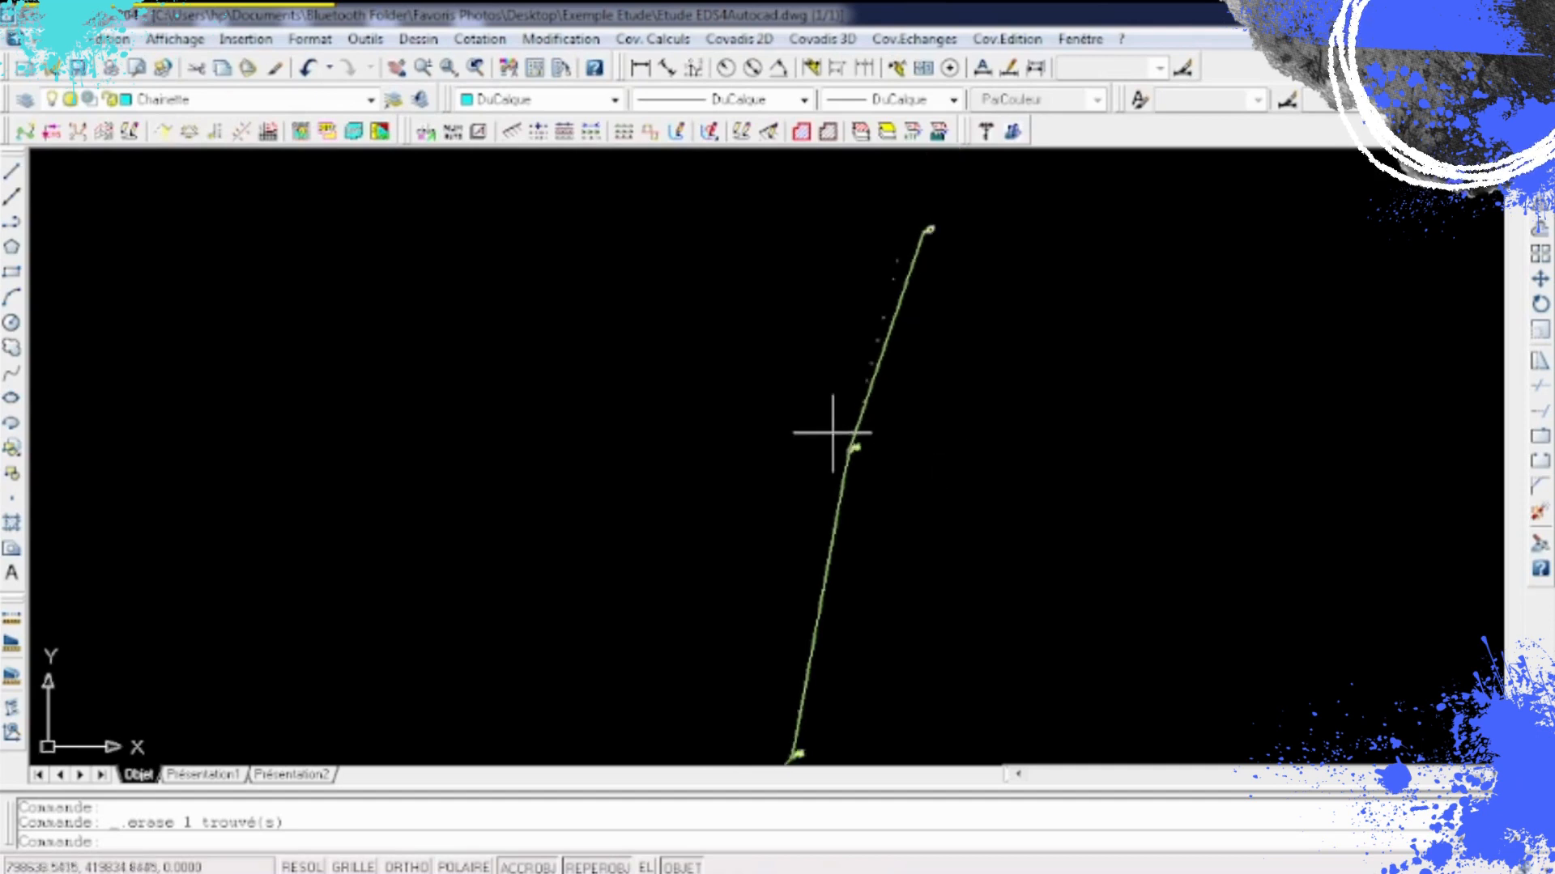
scroll(826, 510, "down", 5)
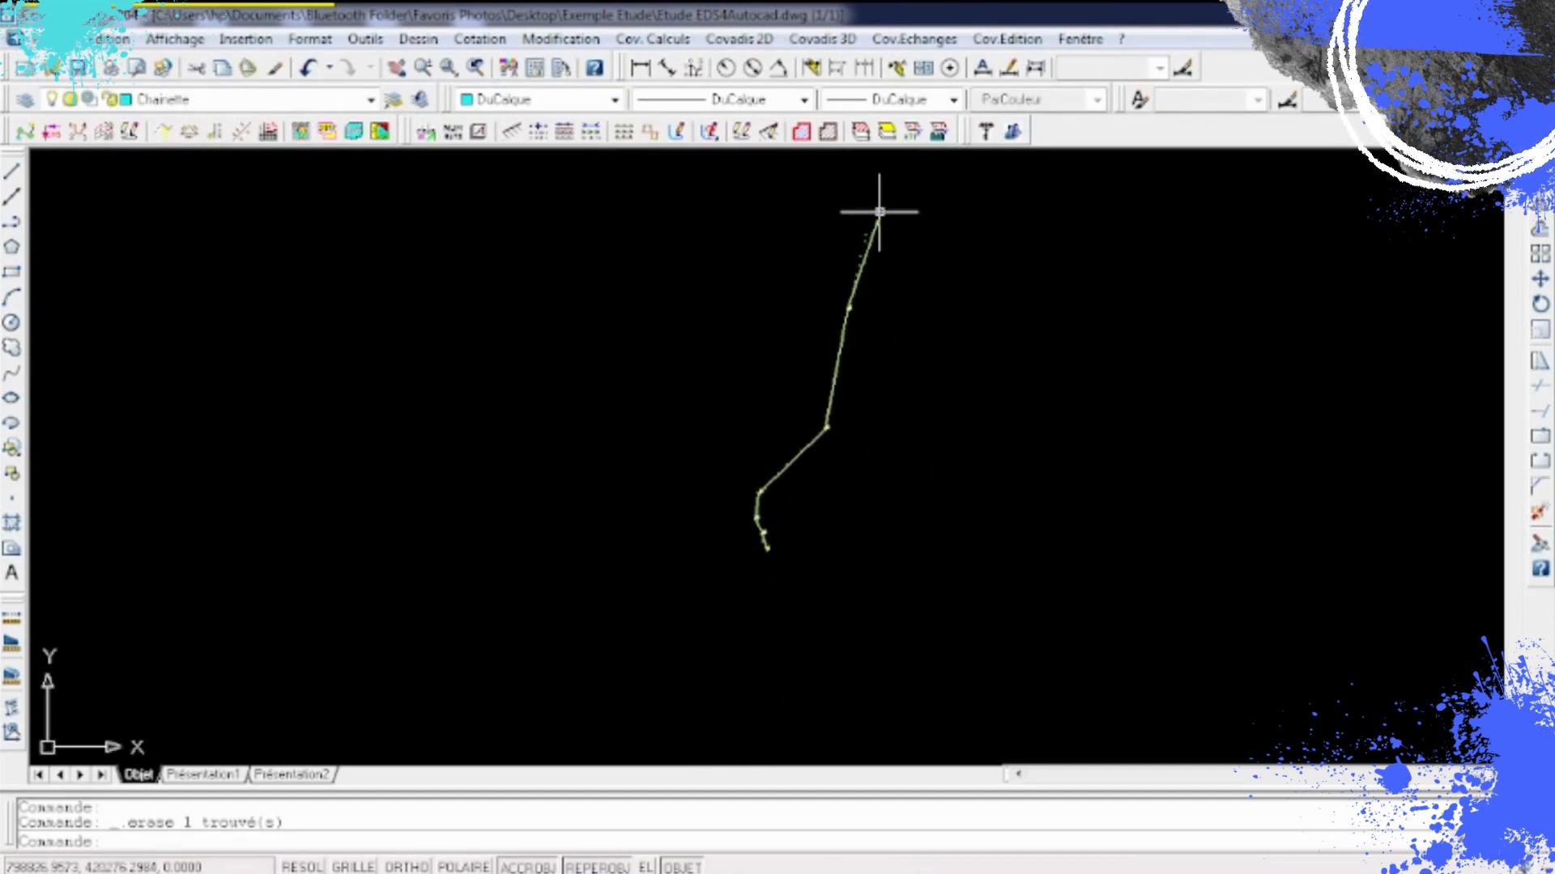
scroll(820, 395, "down", 4)
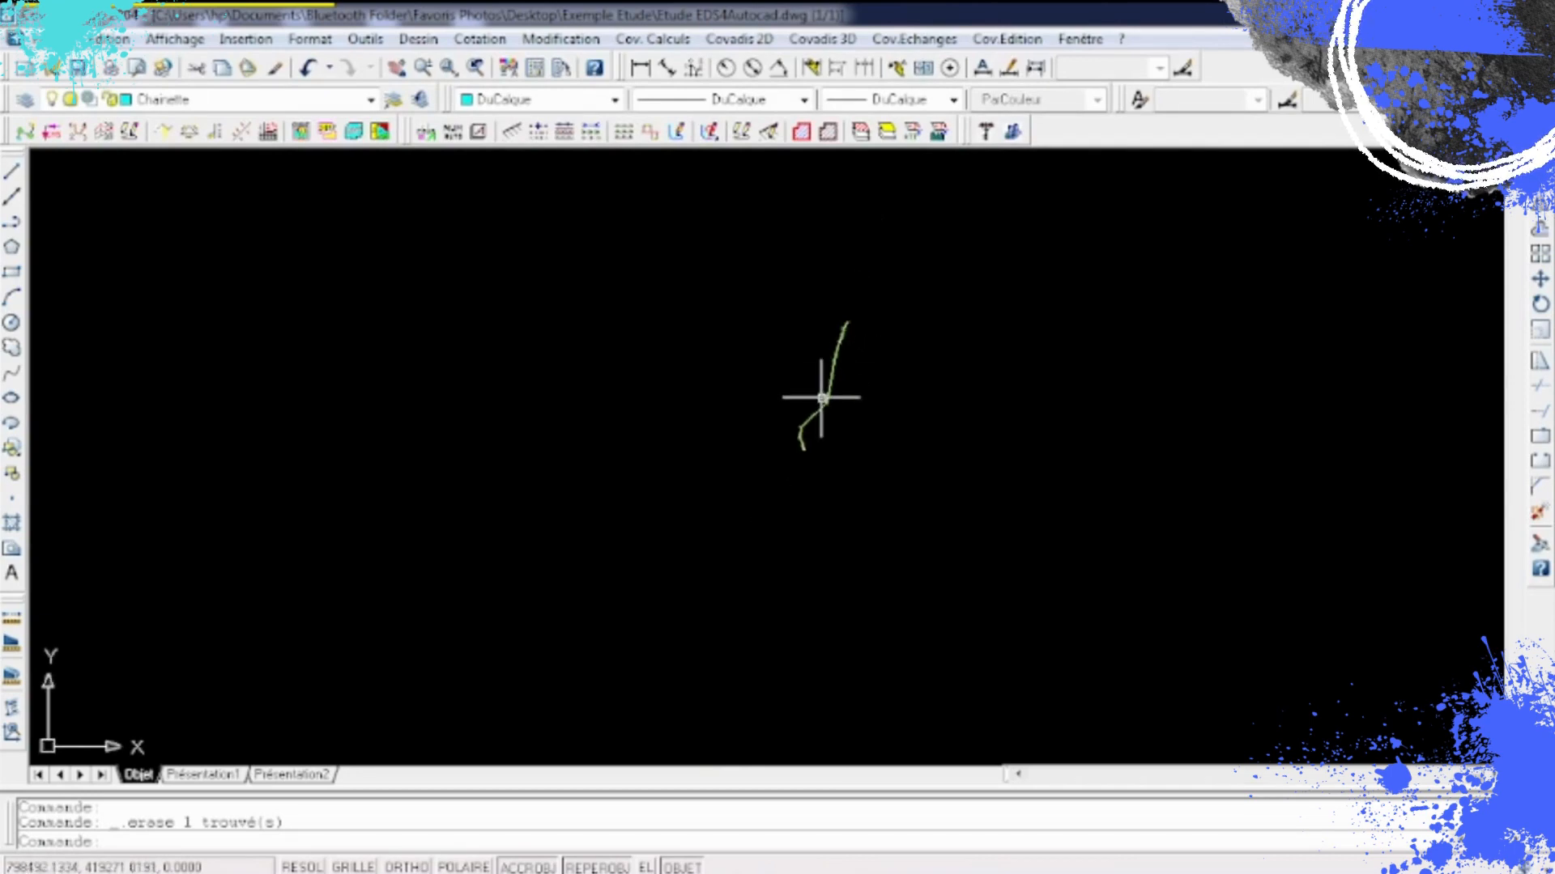
left_click(989, 135)
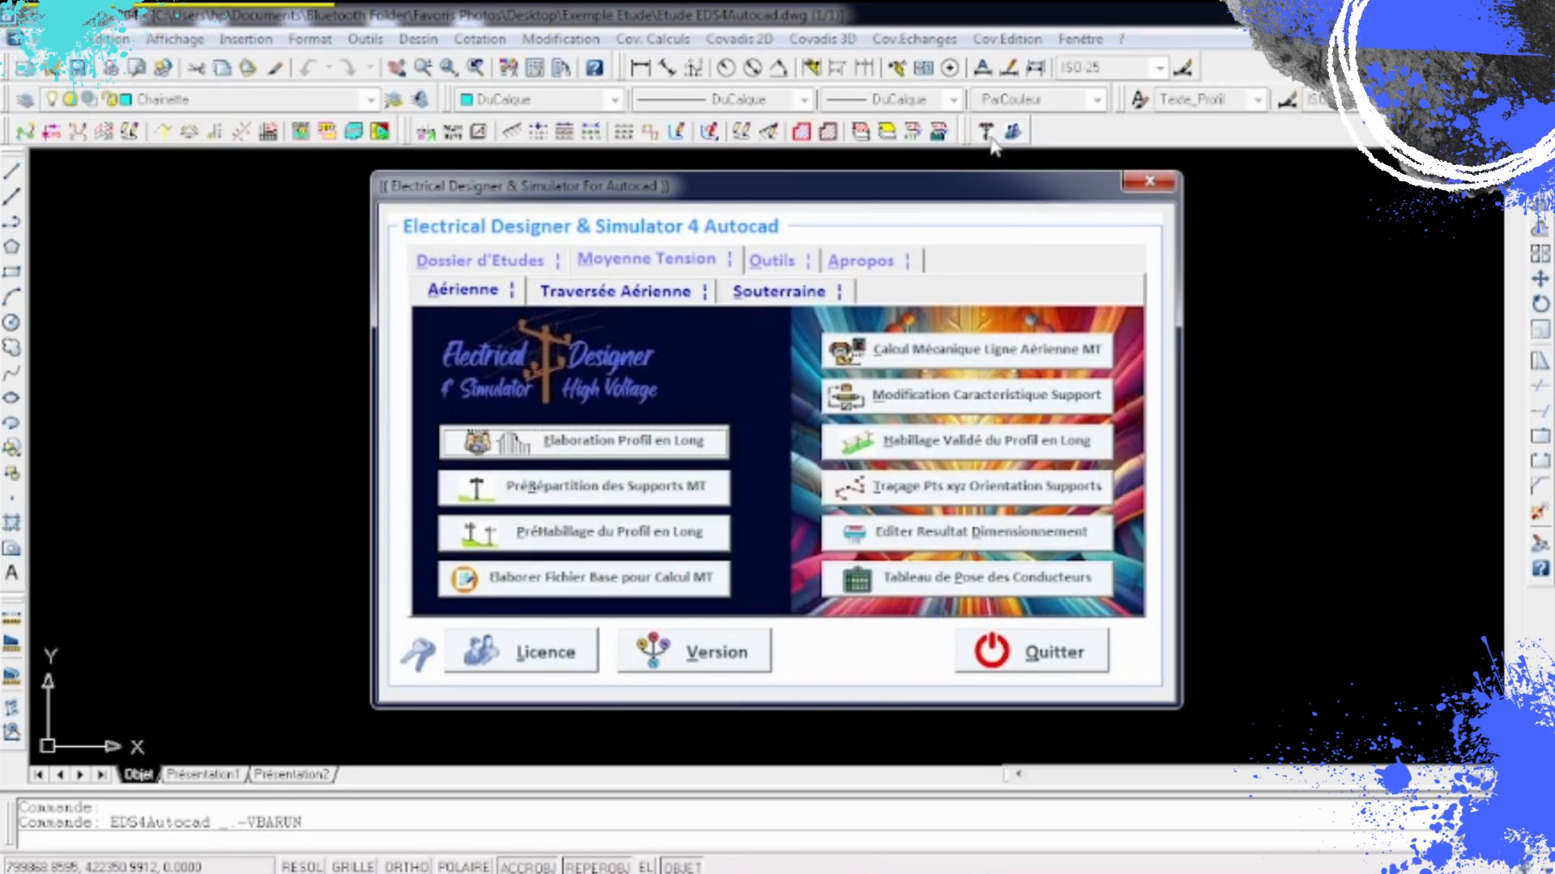
left_click(971, 502)
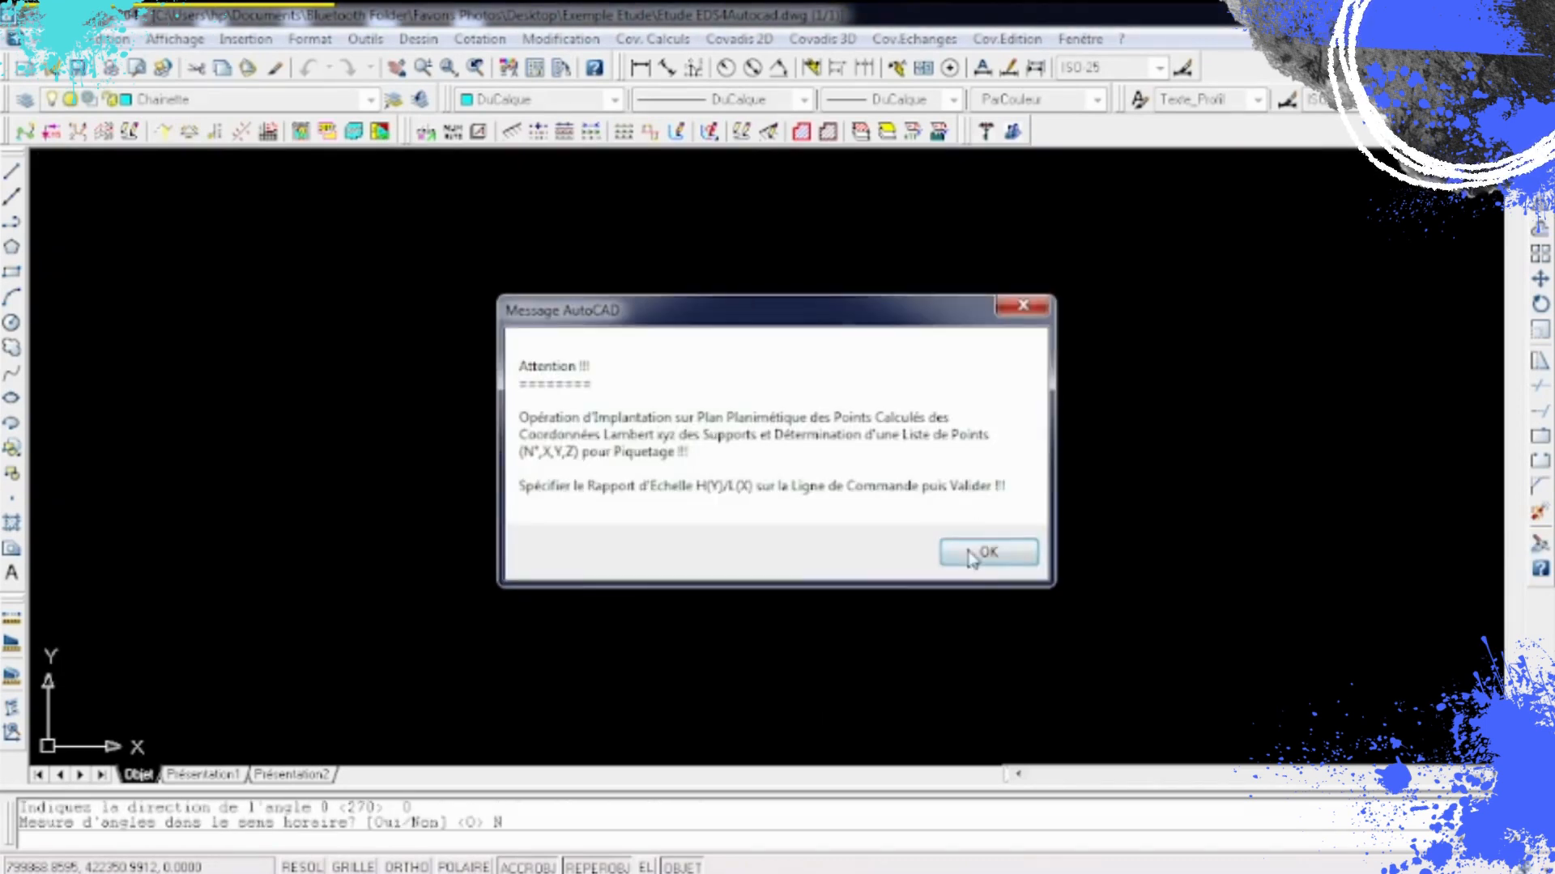
left_click(976, 554)
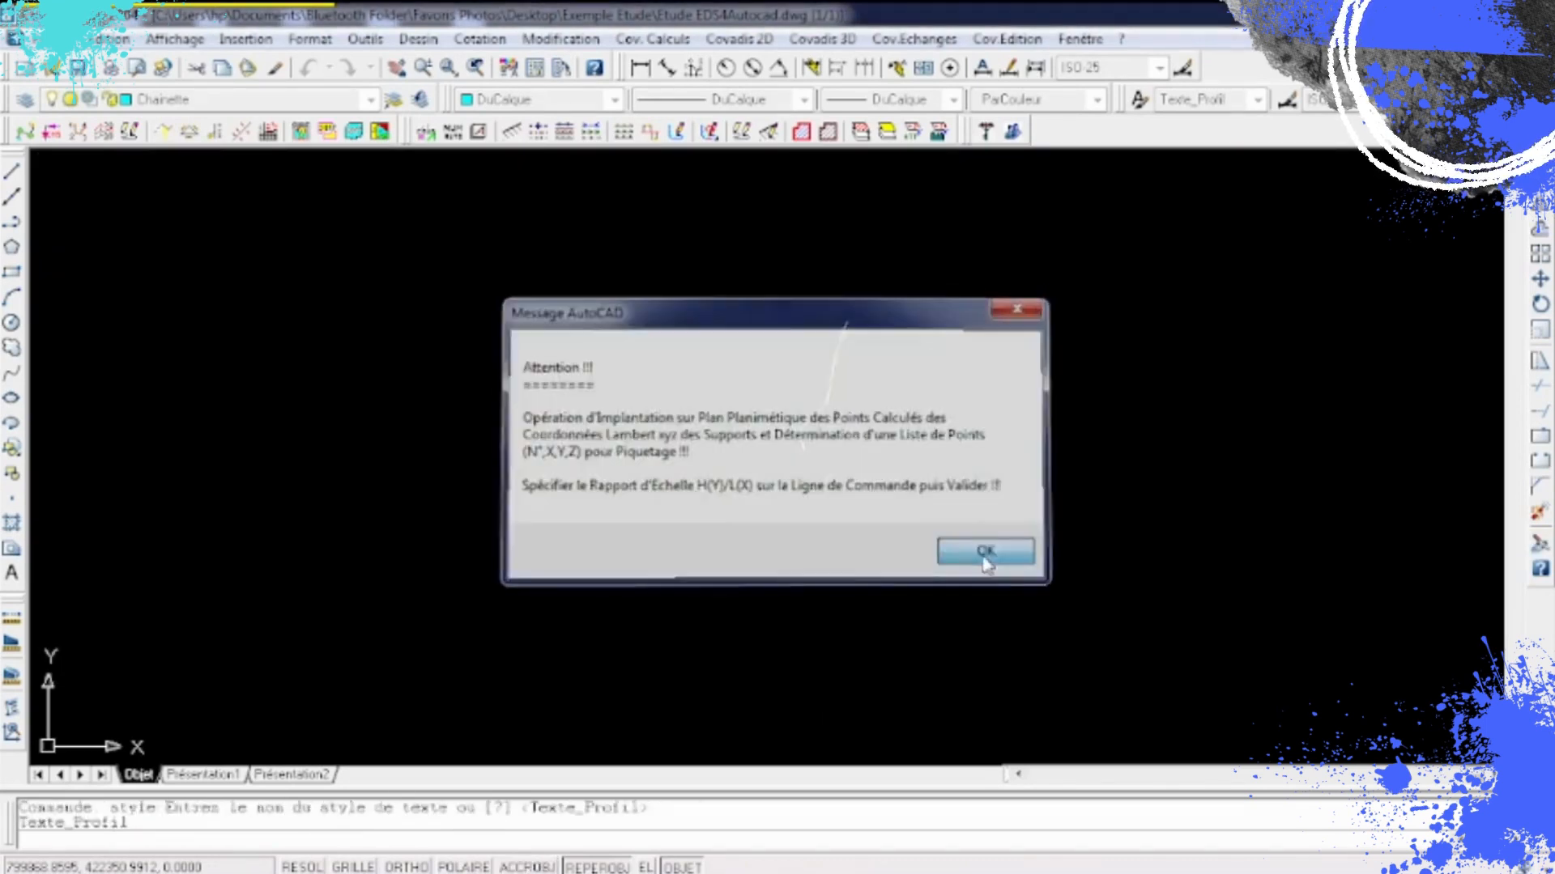
type("5")
key("Return")
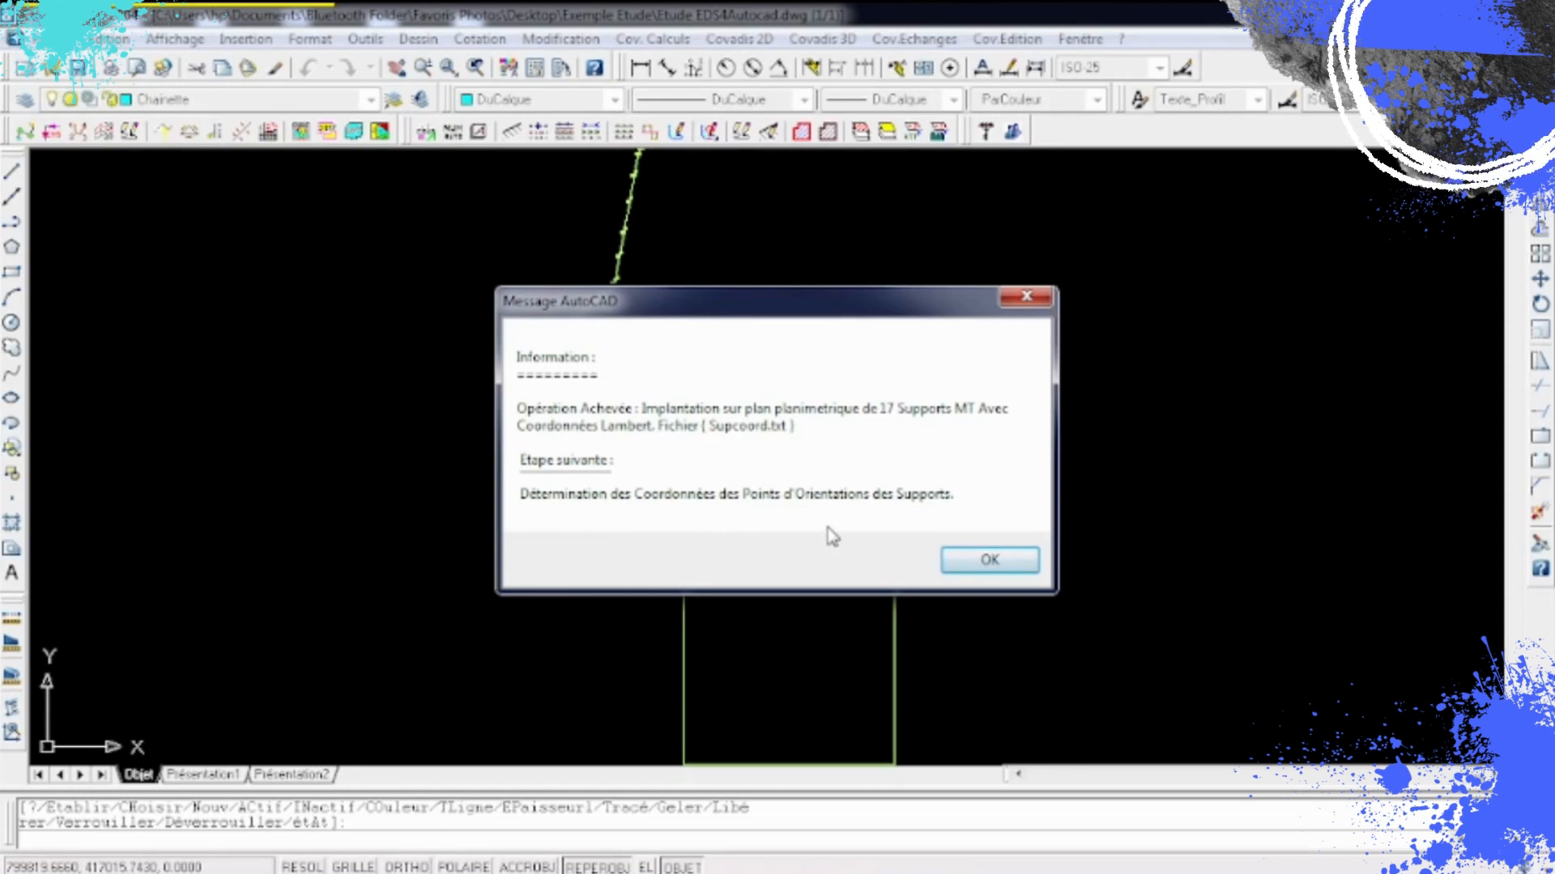
left_click(984, 567)
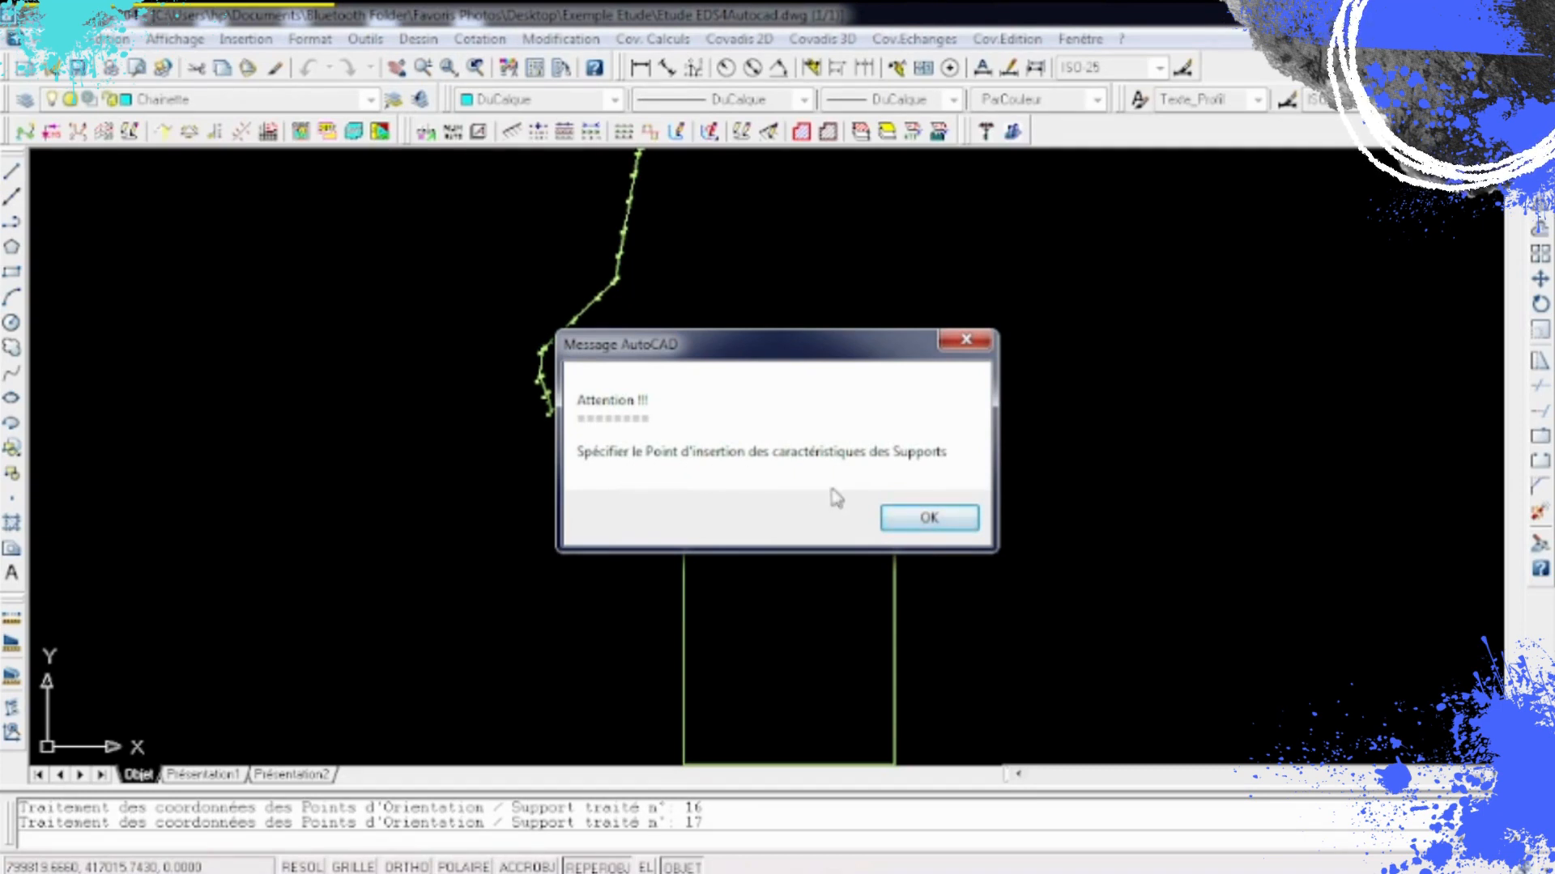
- Place the tables of support characteristics, Lambert support coordinates and orientation-stake coordinates side by side below the route
left_click(939, 522)
left_click(679, 461)
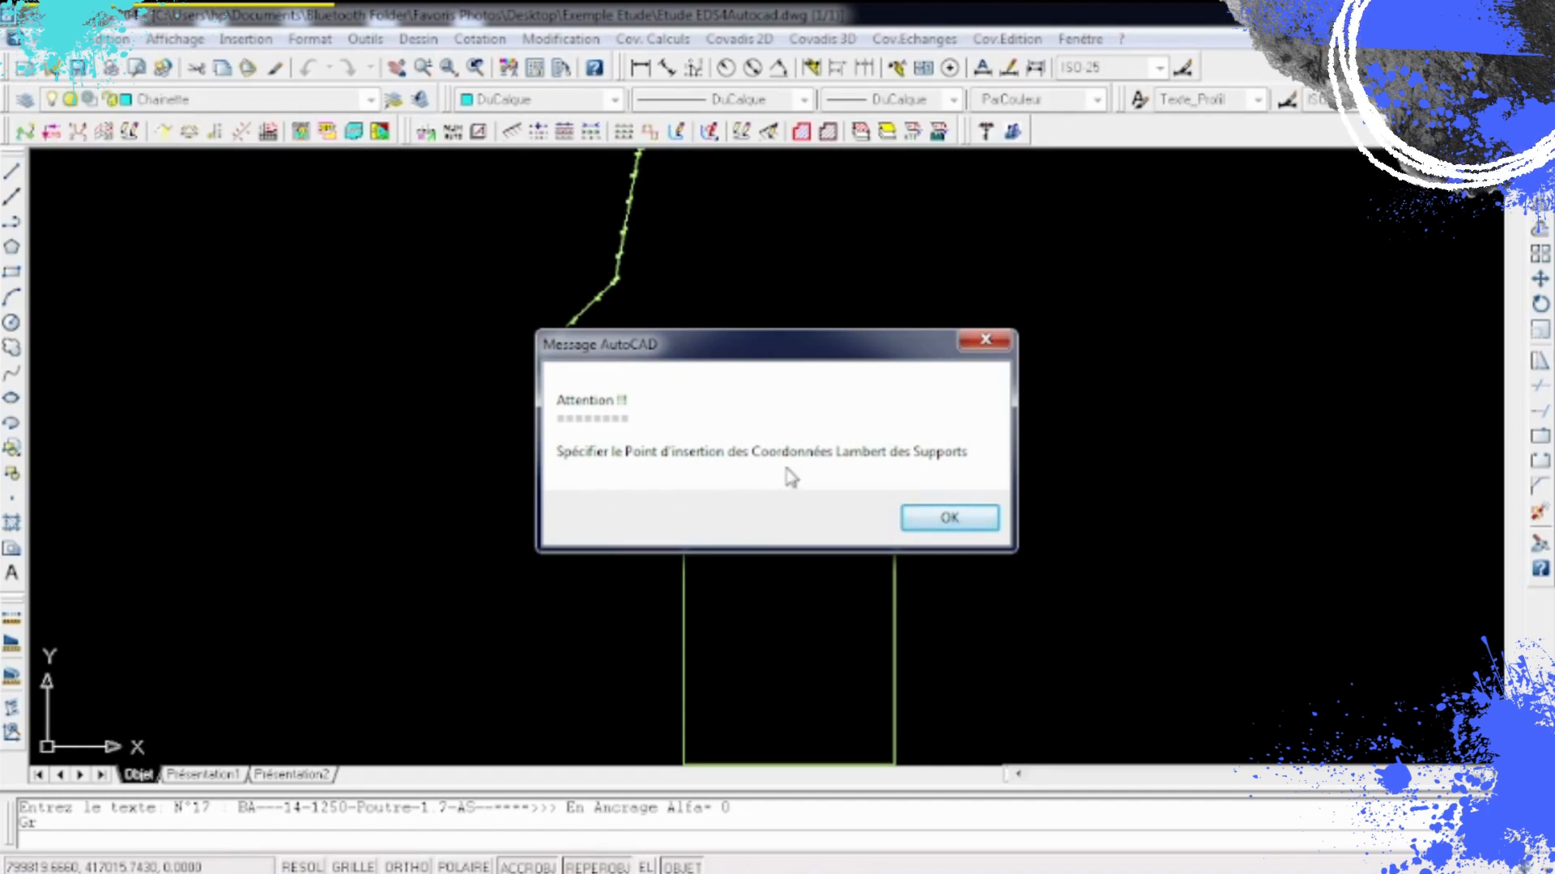
left_click(948, 520)
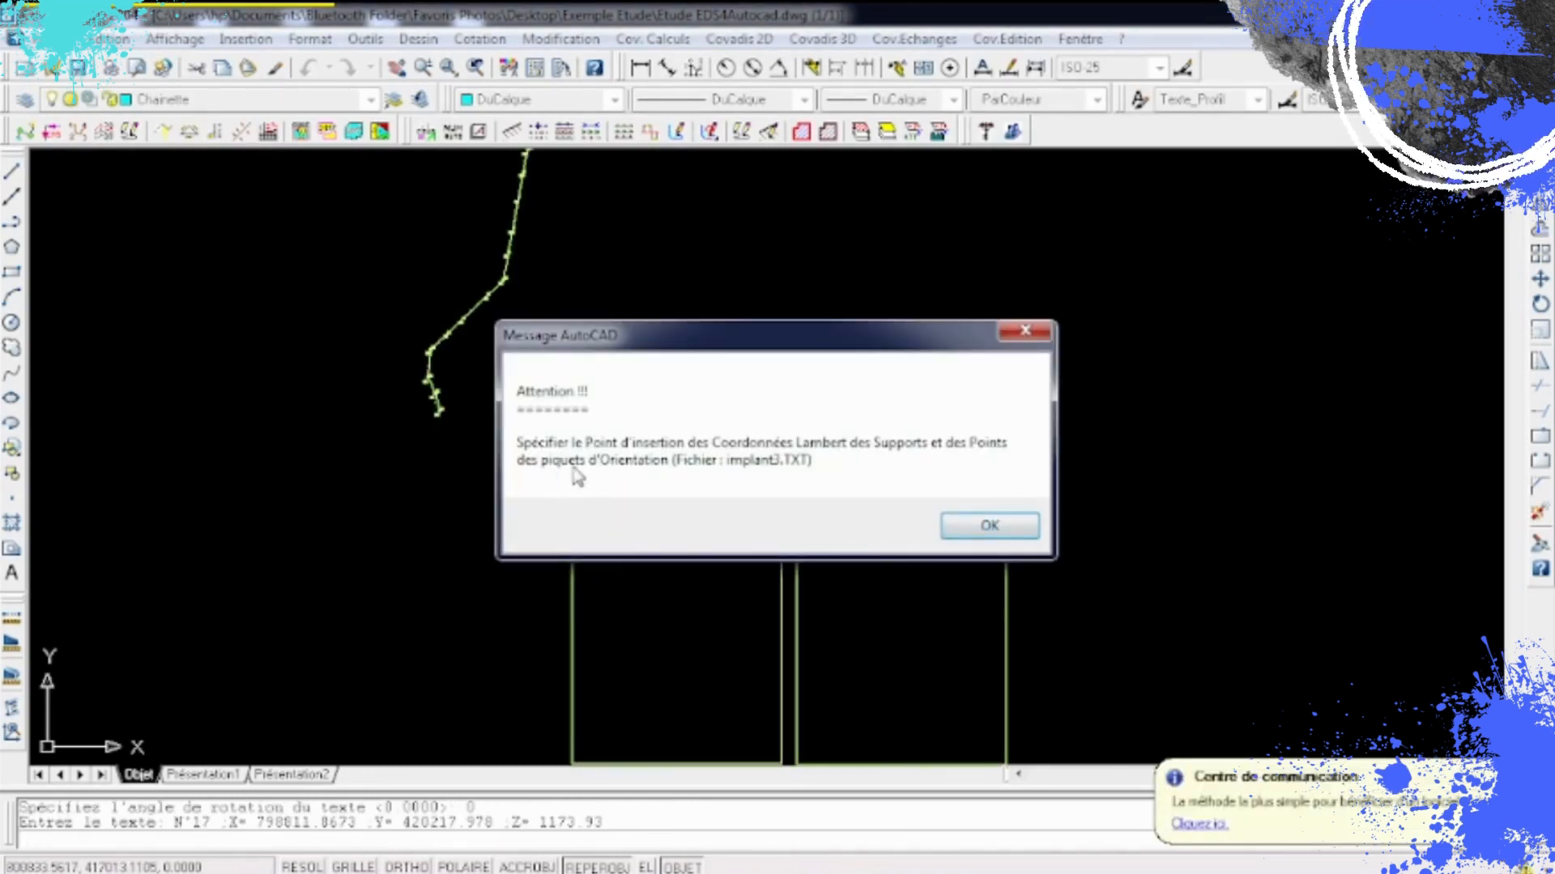
left_click(998, 538)
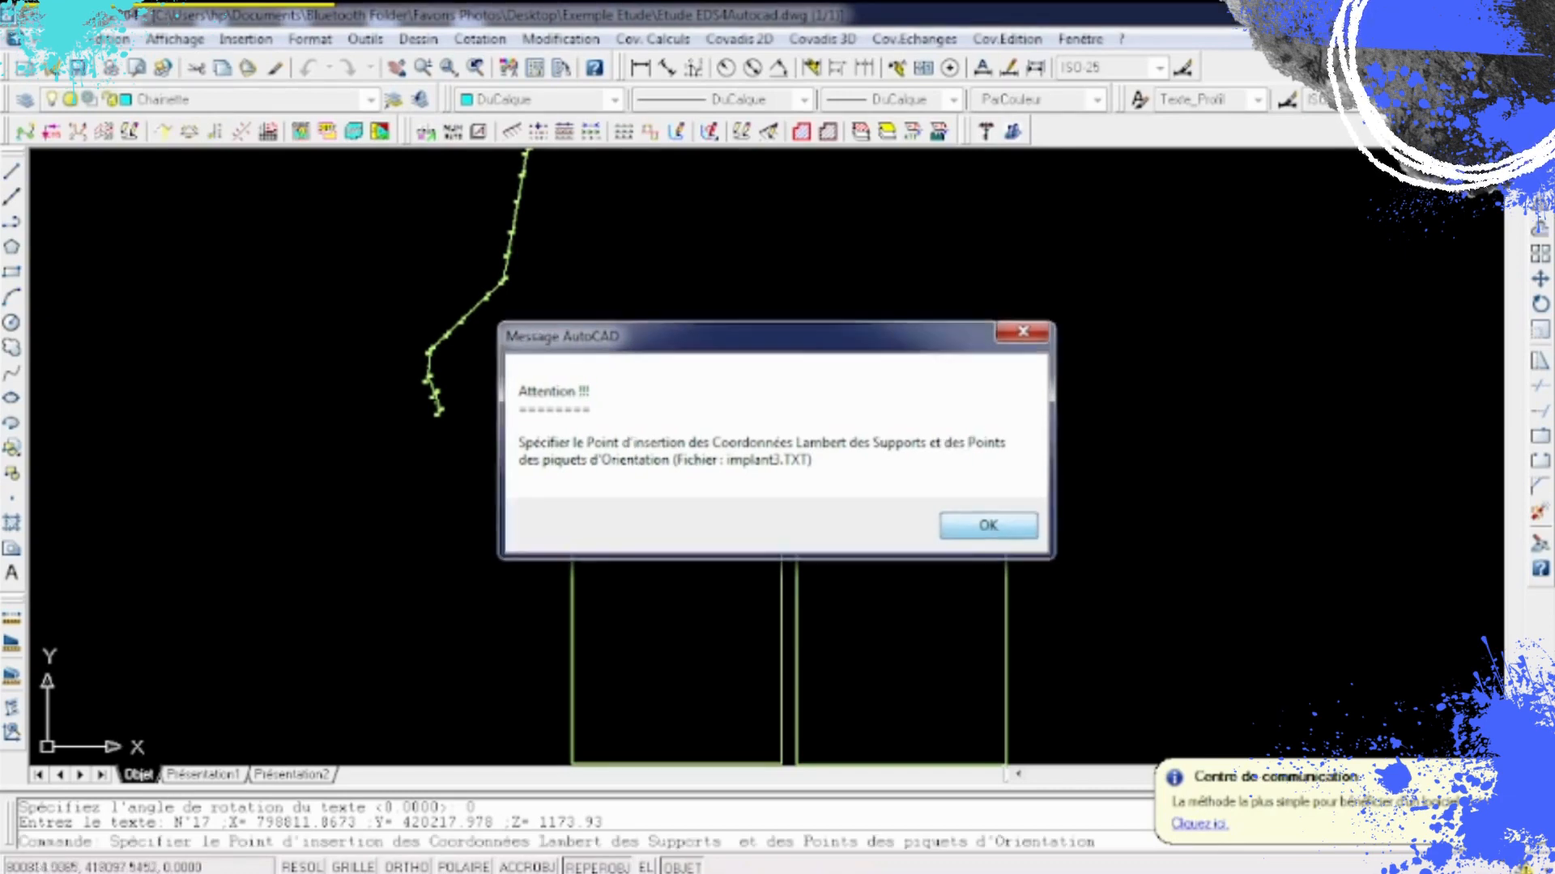
left_click(1014, 458)
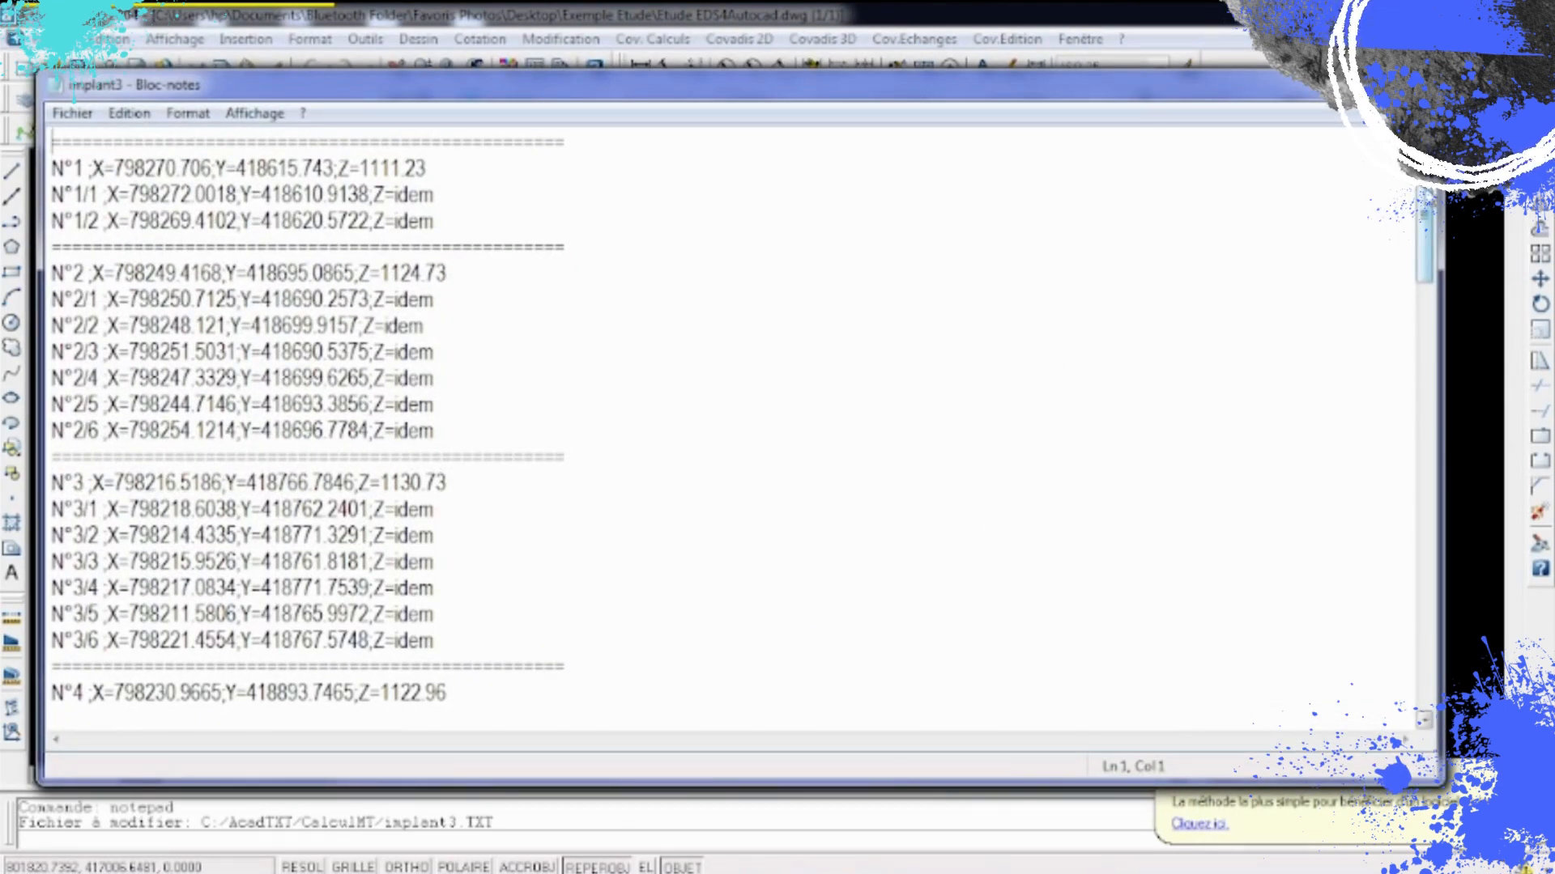
- Examine the coordinates of supports N°17 and N°13 and their orientation points in the implant3 file
scroll(1382, 596, "down", 20)
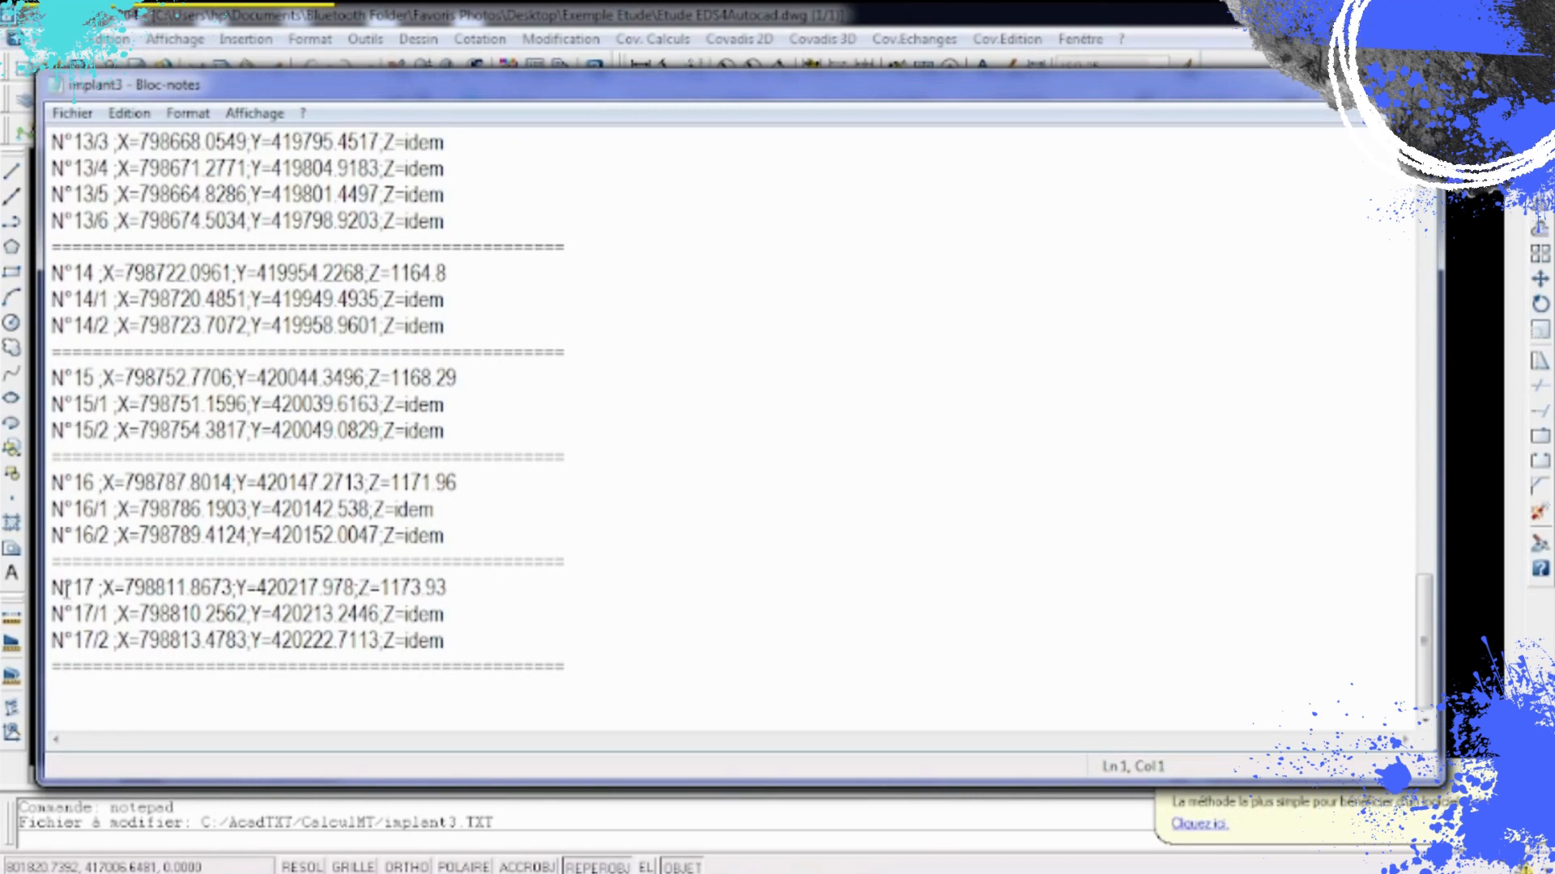
left_click_drag(67, 587, 484, 597)
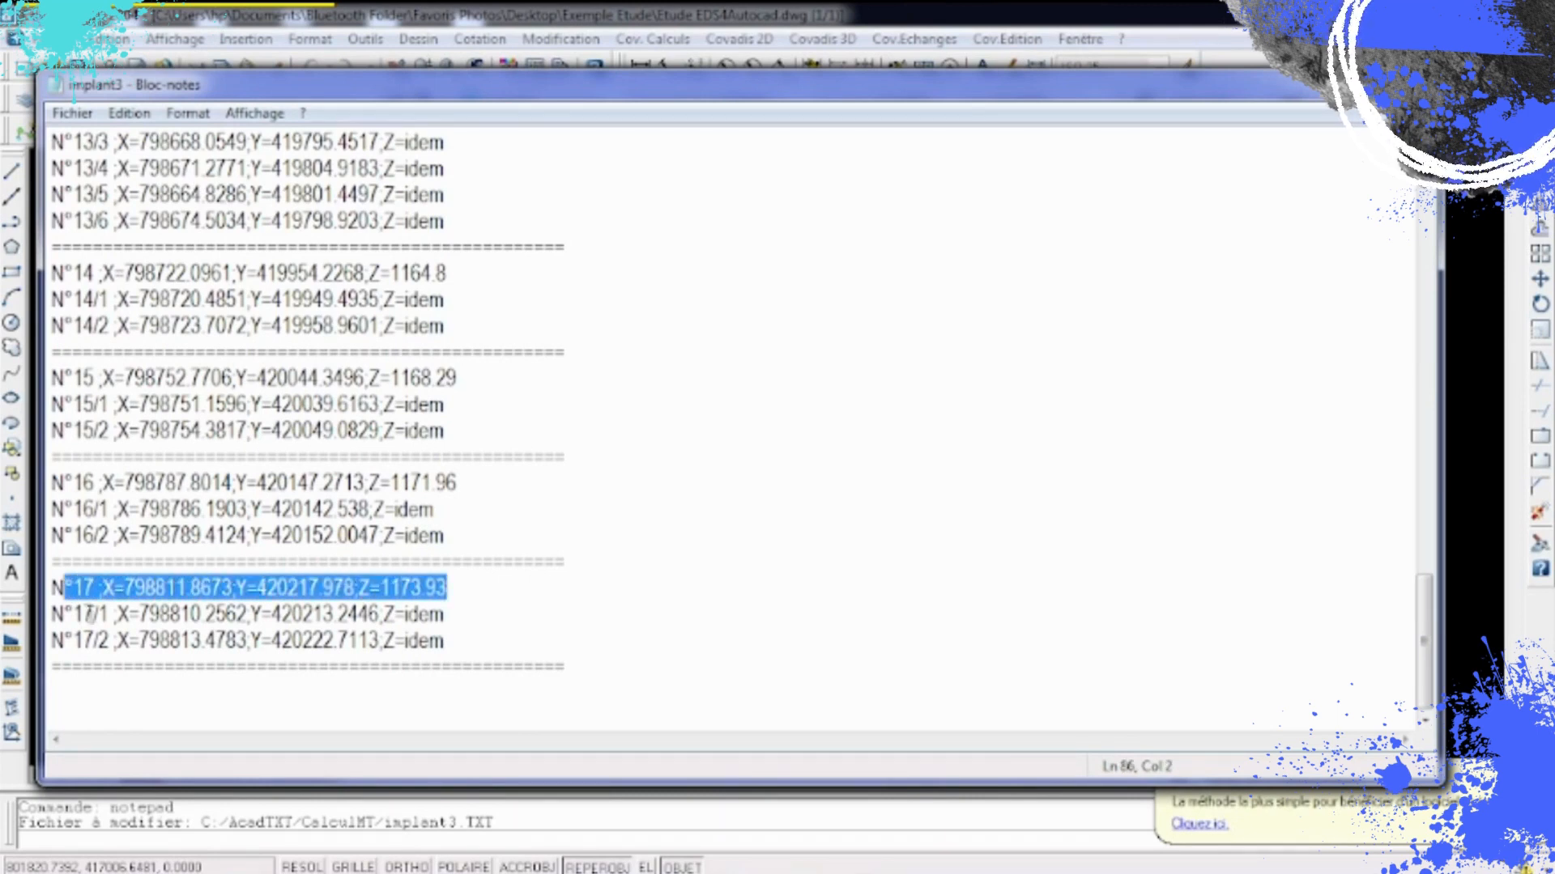
left_click_drag(54, 614, 519, 635)
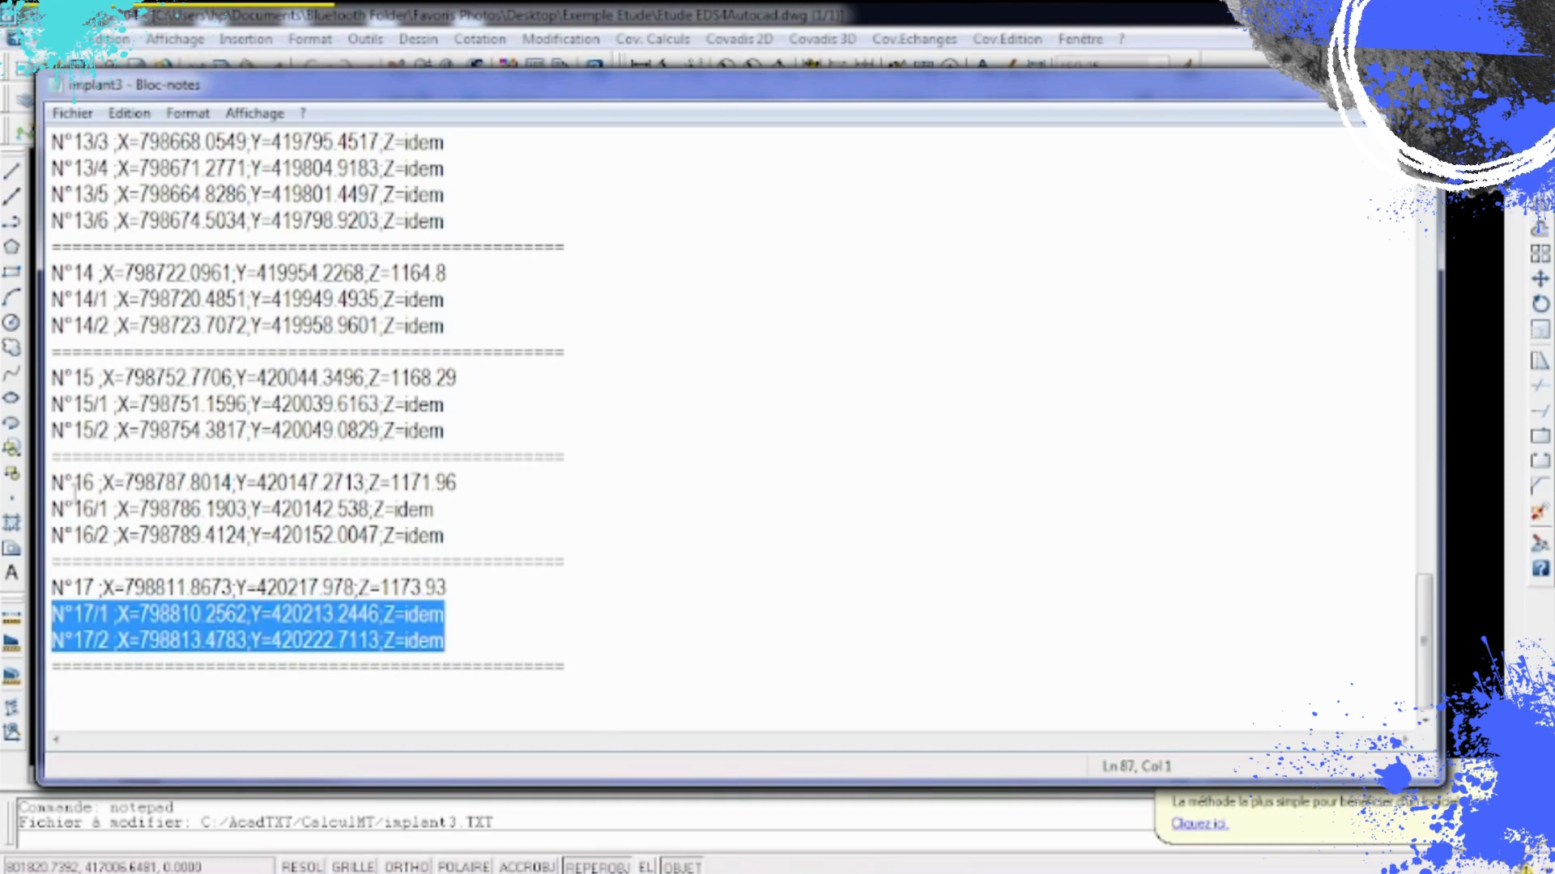
scroll(170, 466, "up", 4)
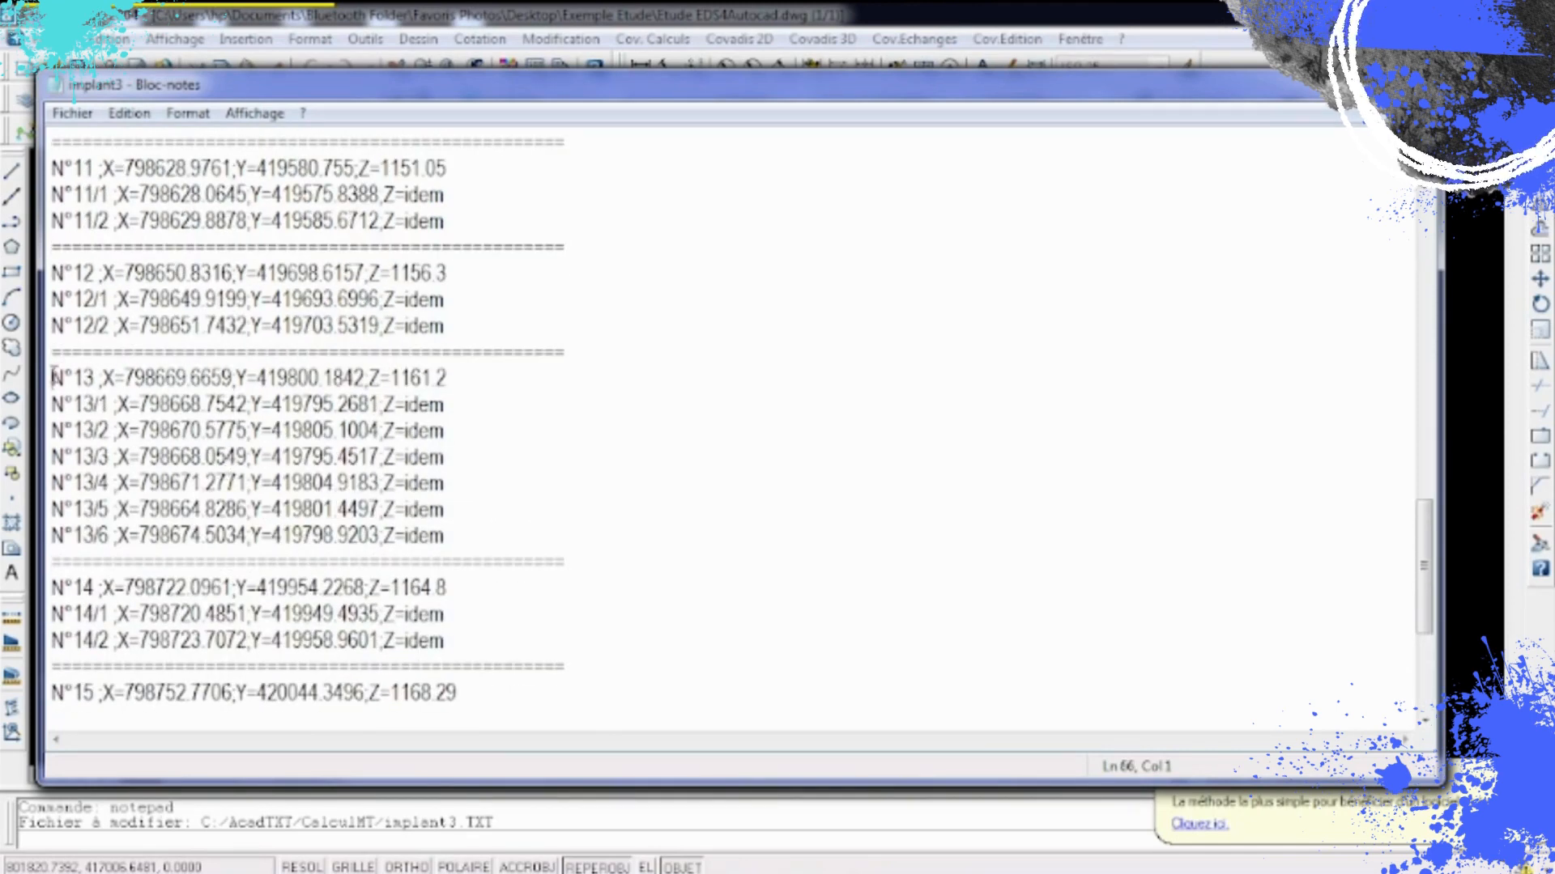
left_click_drag(52, 378, 542, 540)
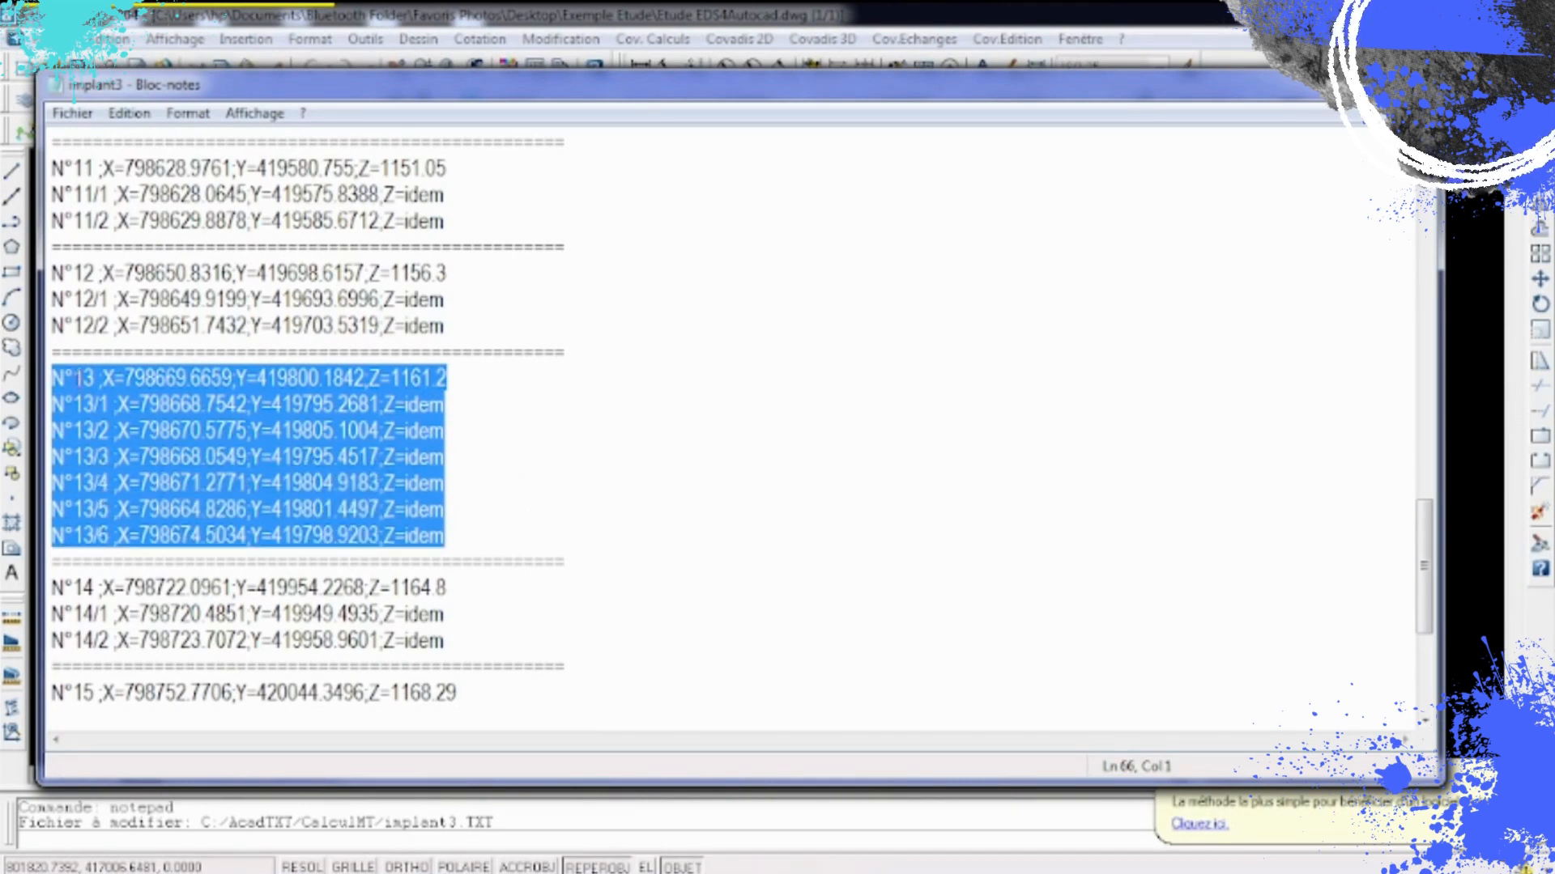
left_click_drag(65, 377, 437, 378)
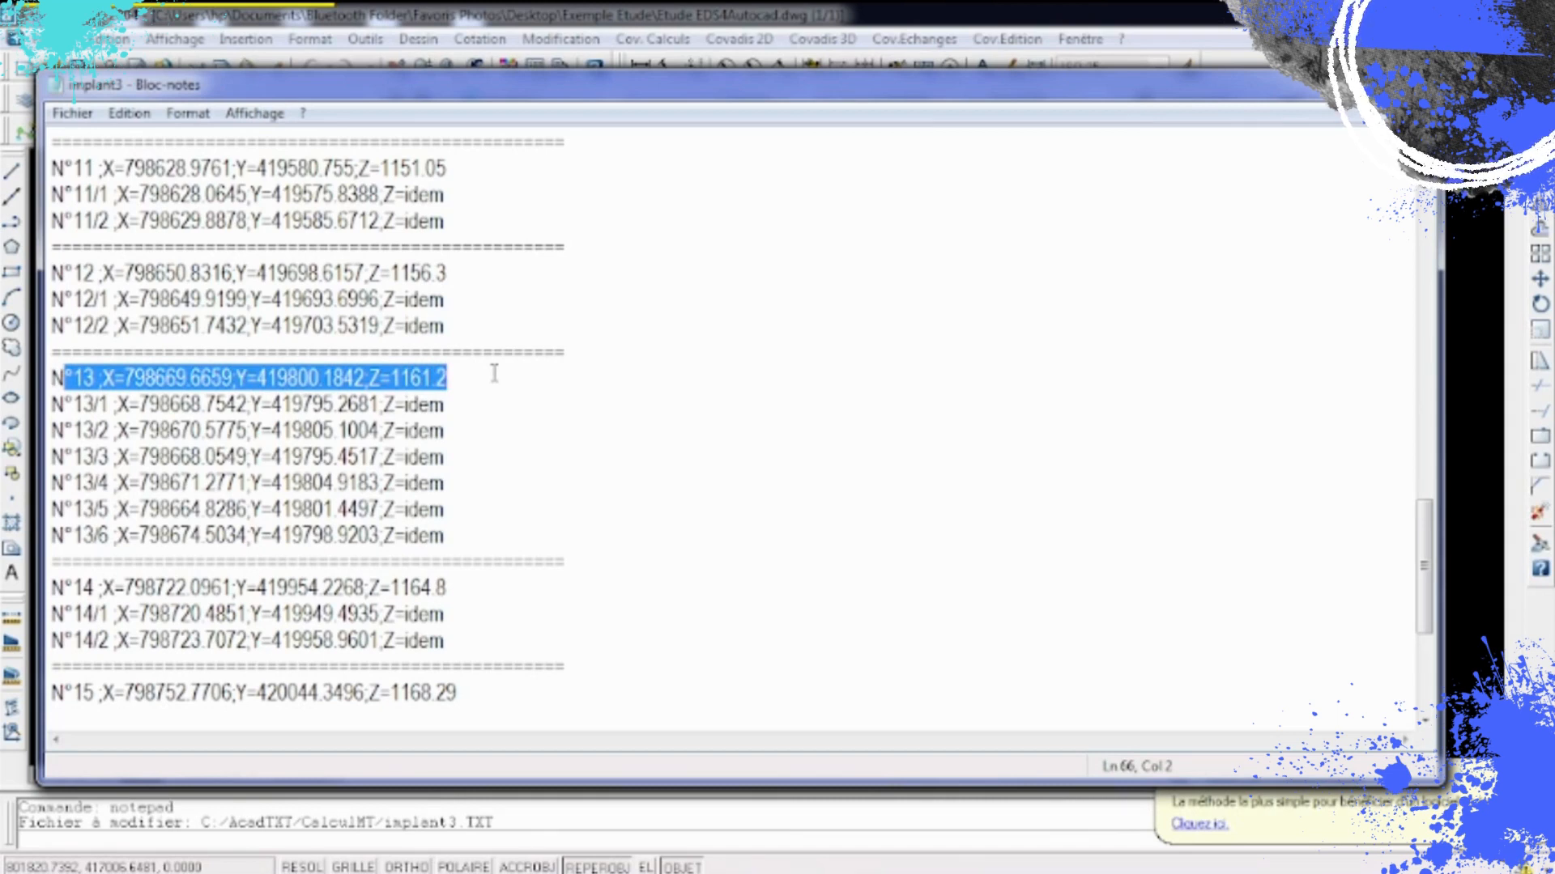
left_click_drag(68, 405, 451, 544)
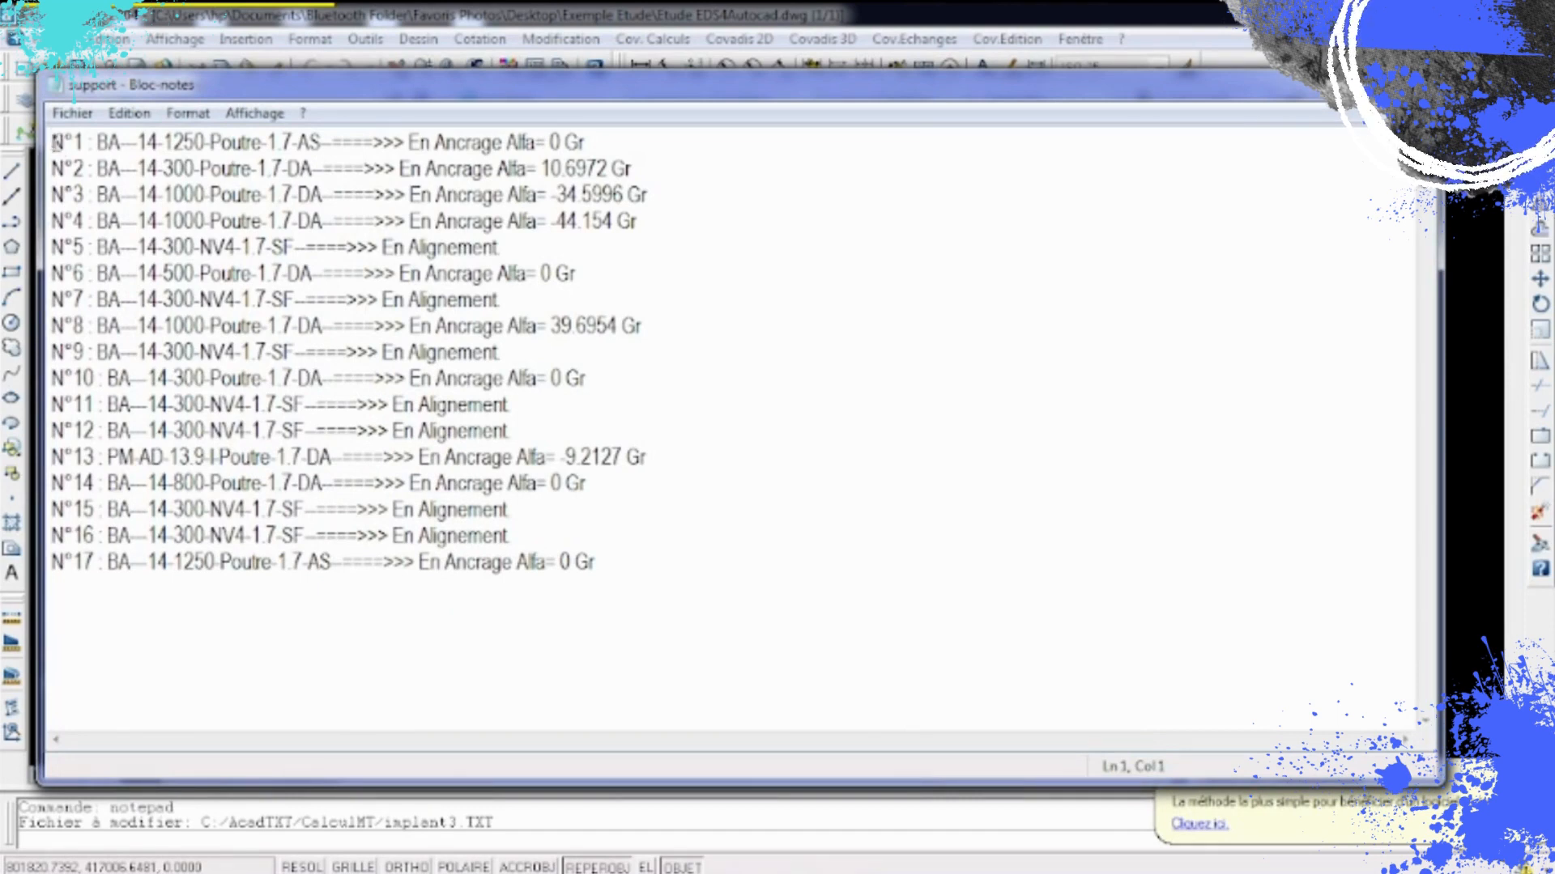
- Review the full lists in the support and supcoord files and quit Electrical Designer & Simulator
left_click_drag(54, 142, 730, 567)
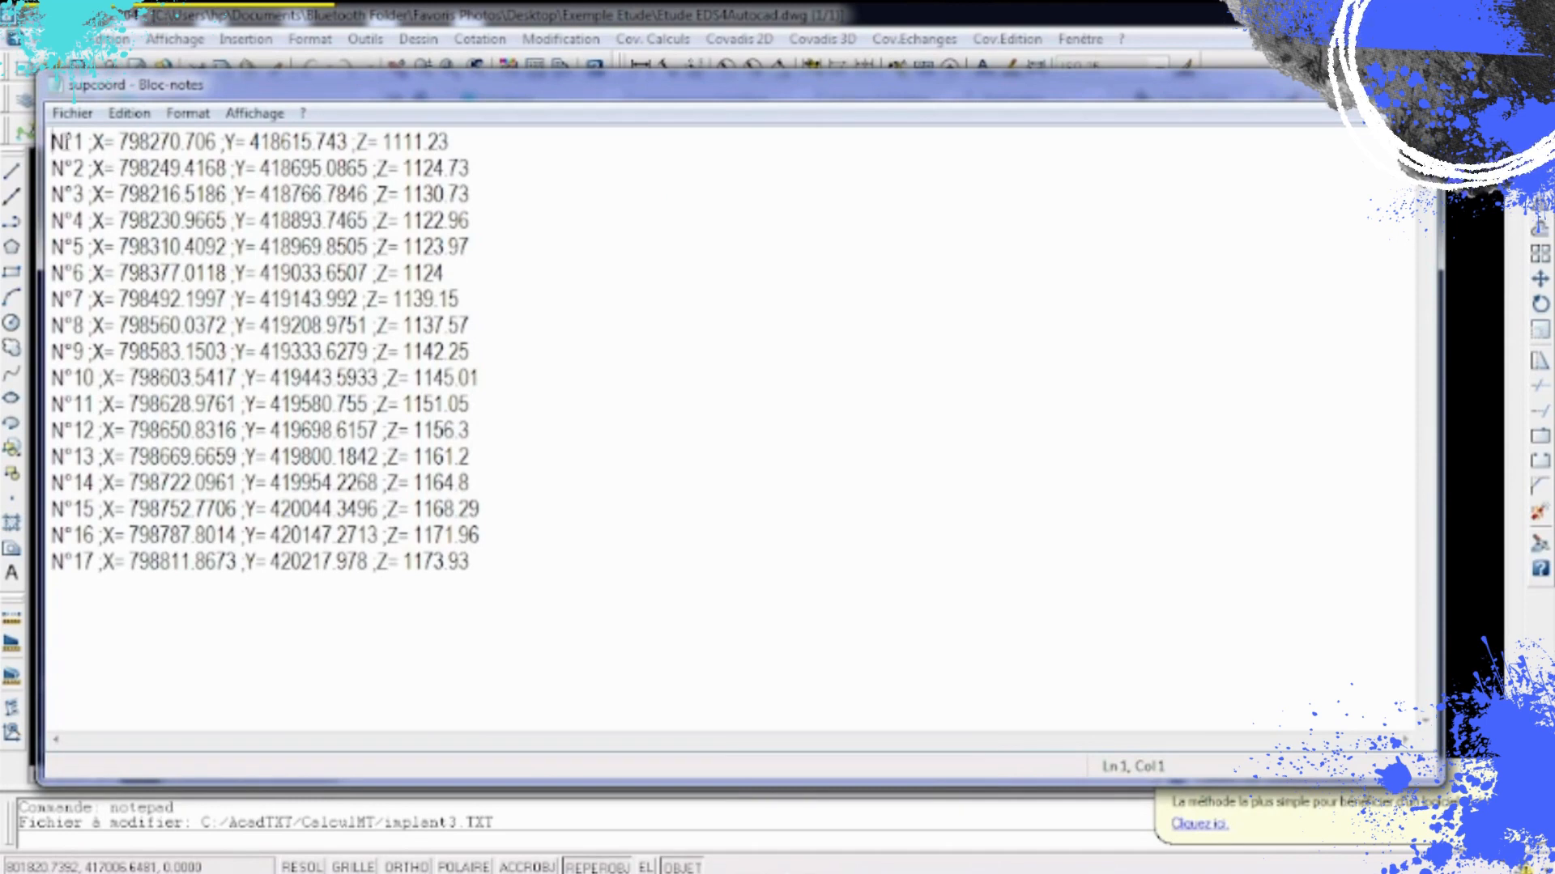
left_click_drag(63, 142, 628, 573)
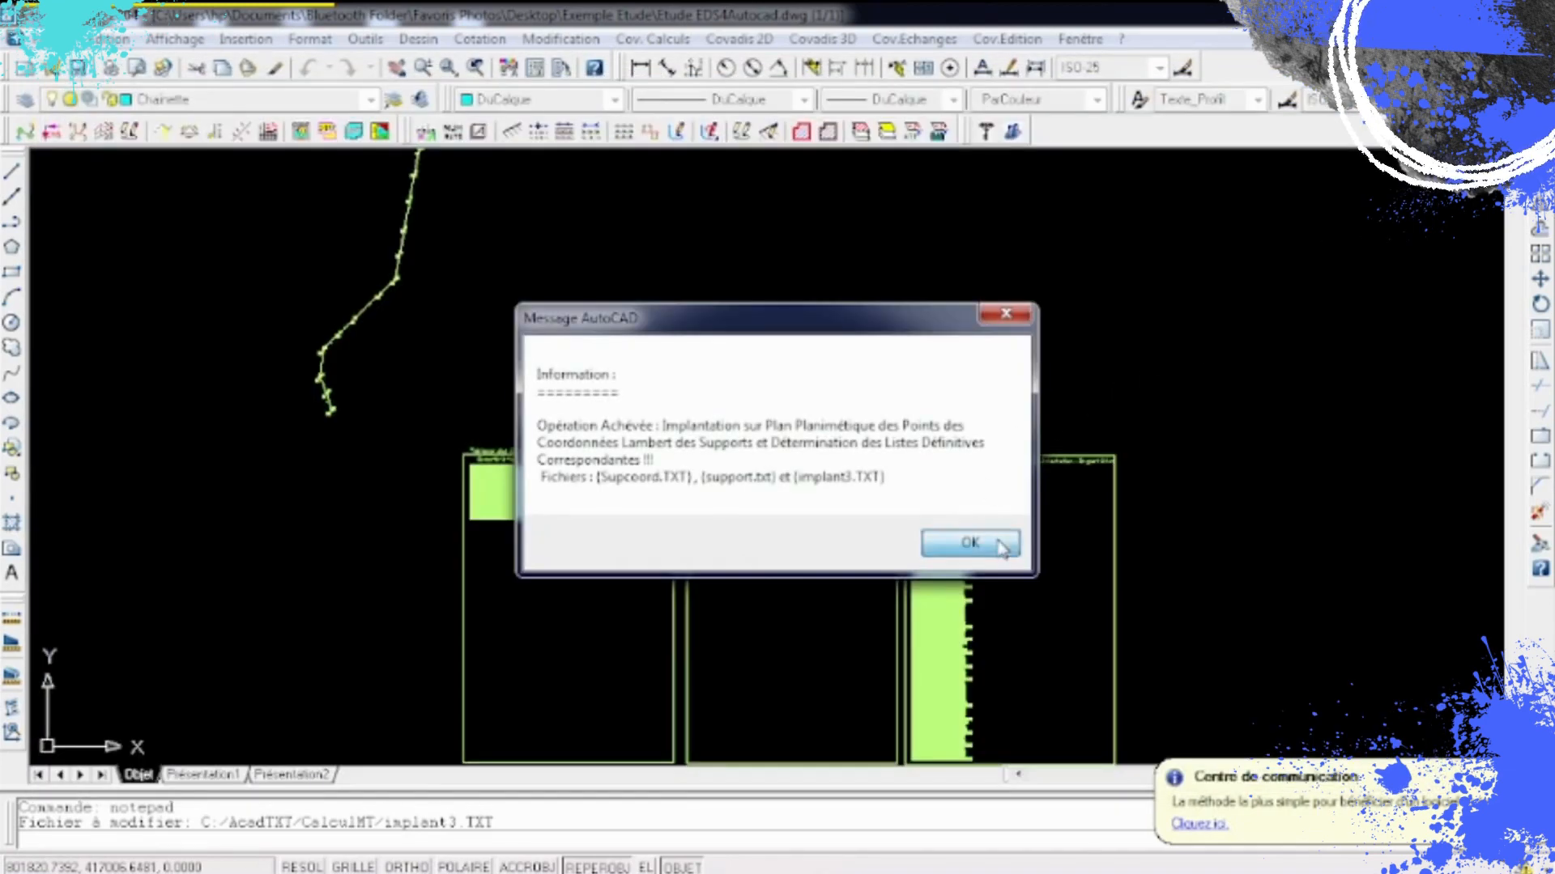
left_click(998, 539)
left_click(1041, 664)
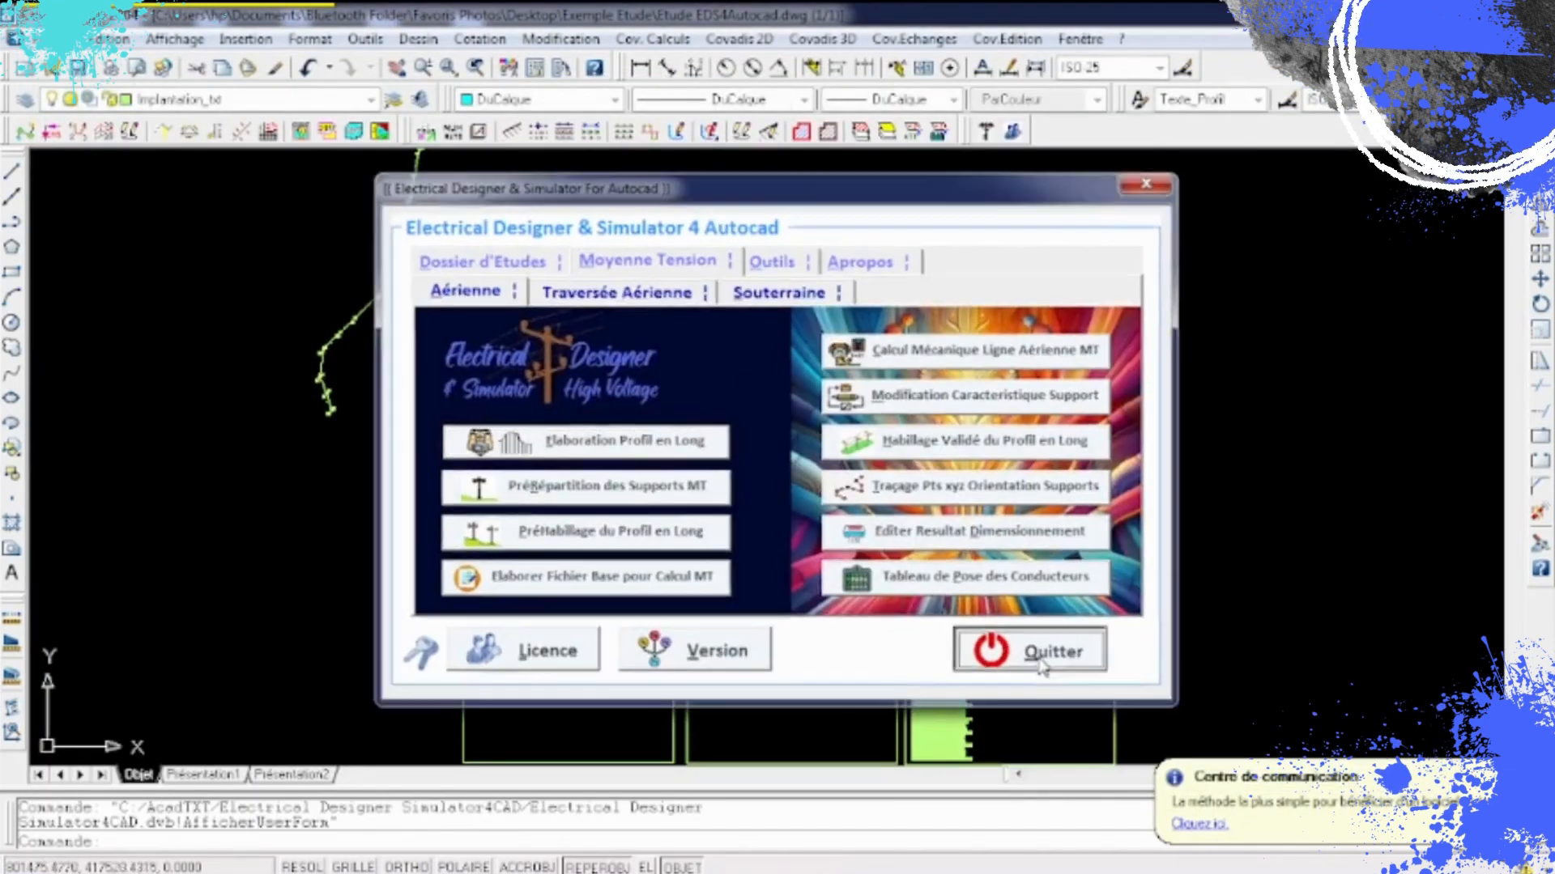
- Examine the three inserted tables in the drawing: support characteristics, Lambert coordinates, and coordinates with orientation stakes
scroll(506, 495, "up", 5)
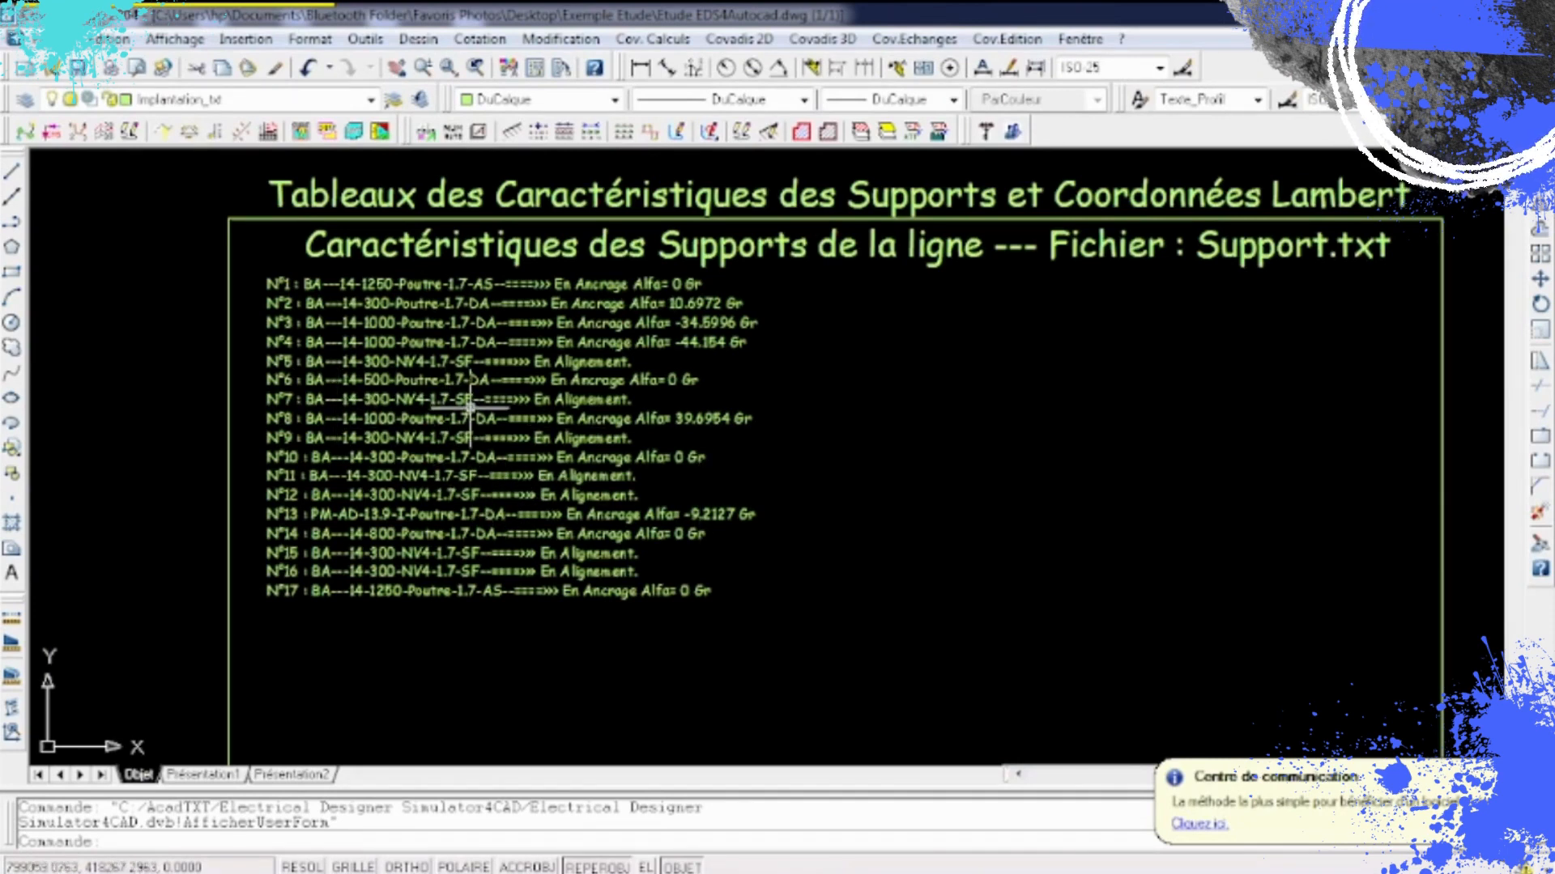
scroll(293, 373, "down", 2)
scroll(293, 373, "up", 4)
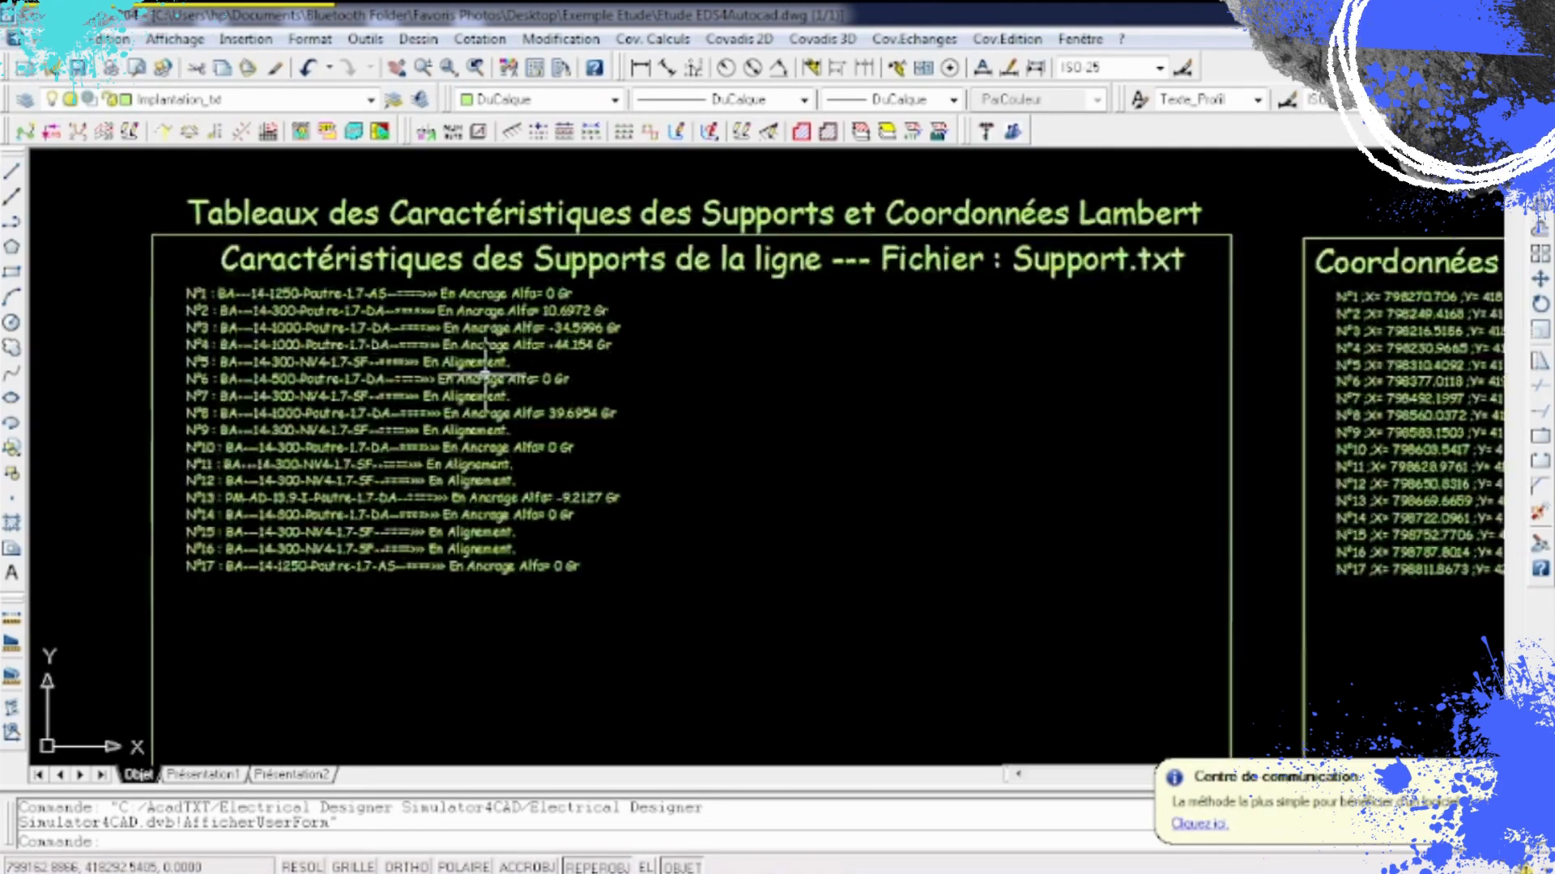
scroll(303, 381, "down", 6)
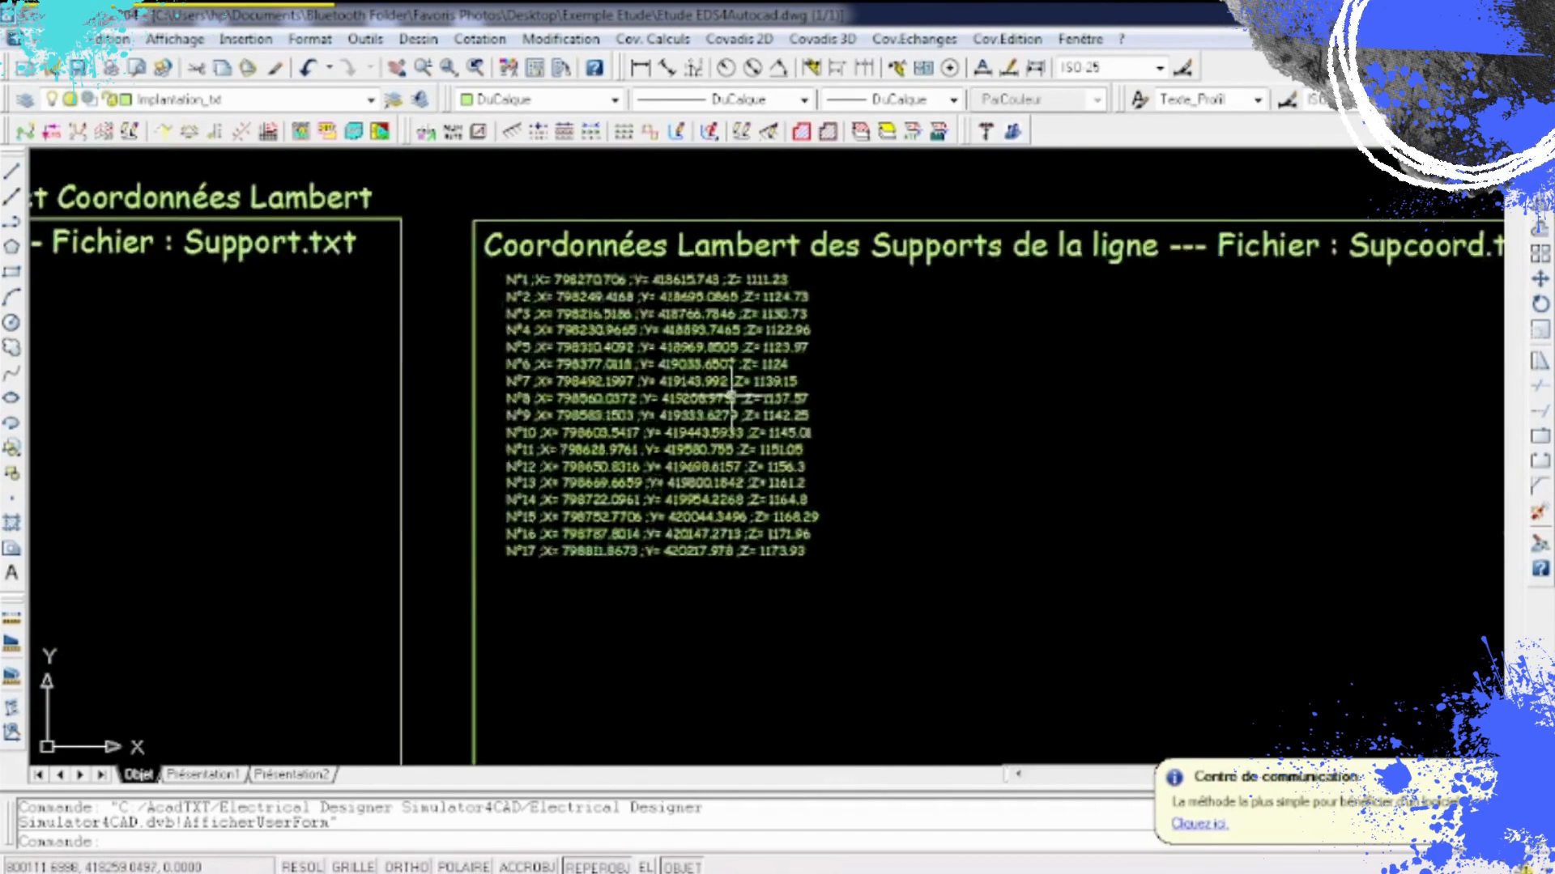
scroll(733, 396, "up", 6)
scroll(675, 374, "down", 4)
scroll(749, 344, "up", 7)
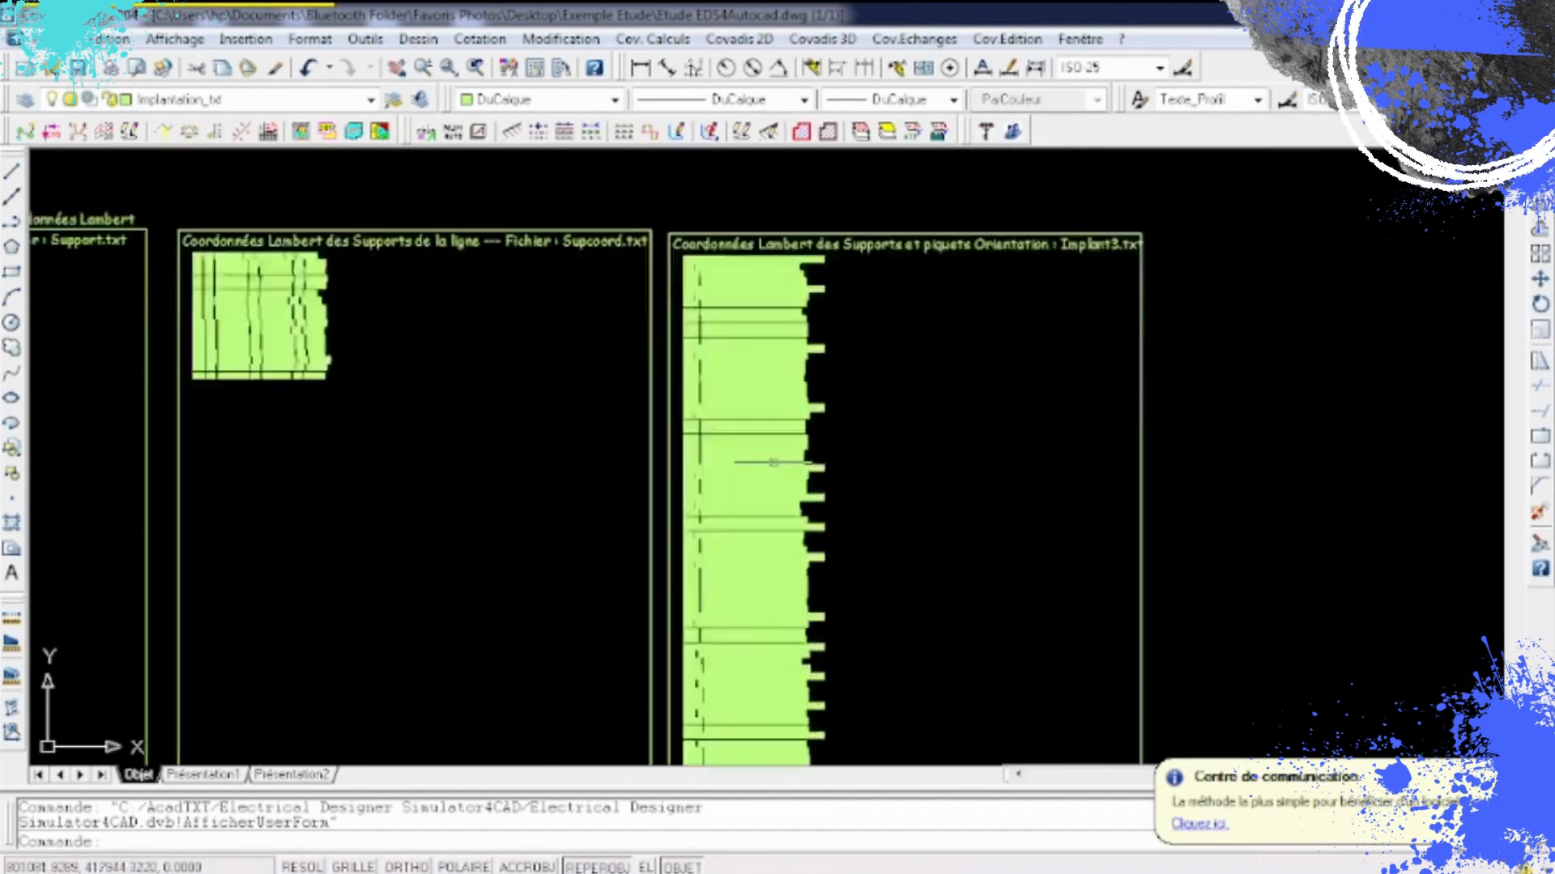
scroll(749, 344, "down", 2)
scroll(778, 417, "up", 5)
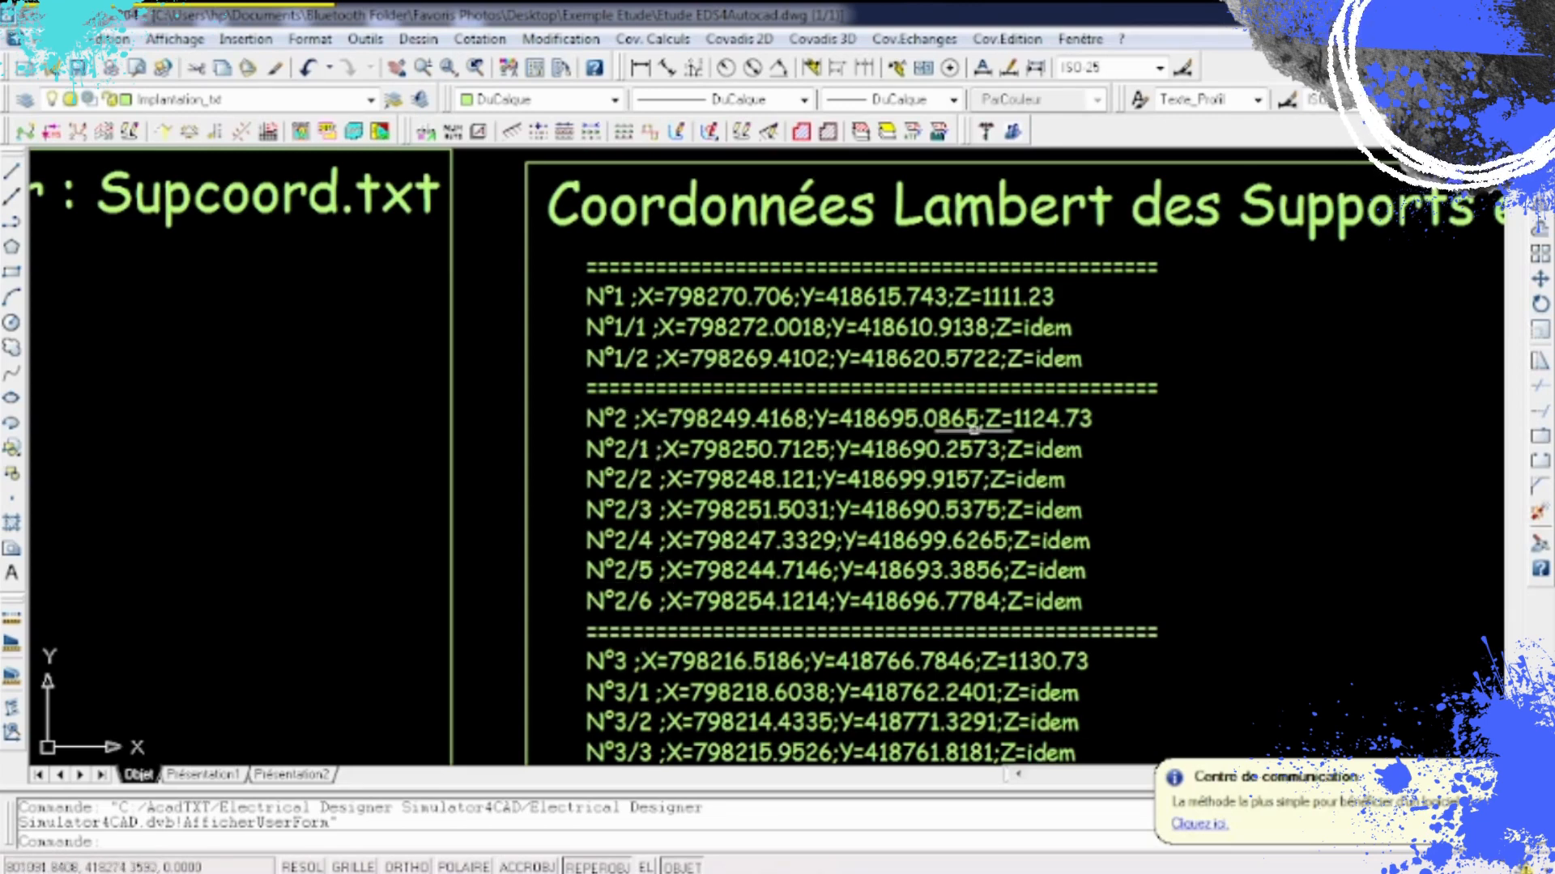
- Inspect the support symbol and orientation points plotted for support n° 1 at A1, the route's lower end
scroll(974, 416, "down", 8)
scroll(974, 416, "down", 5)
scroll(781, 375, "up", 6)
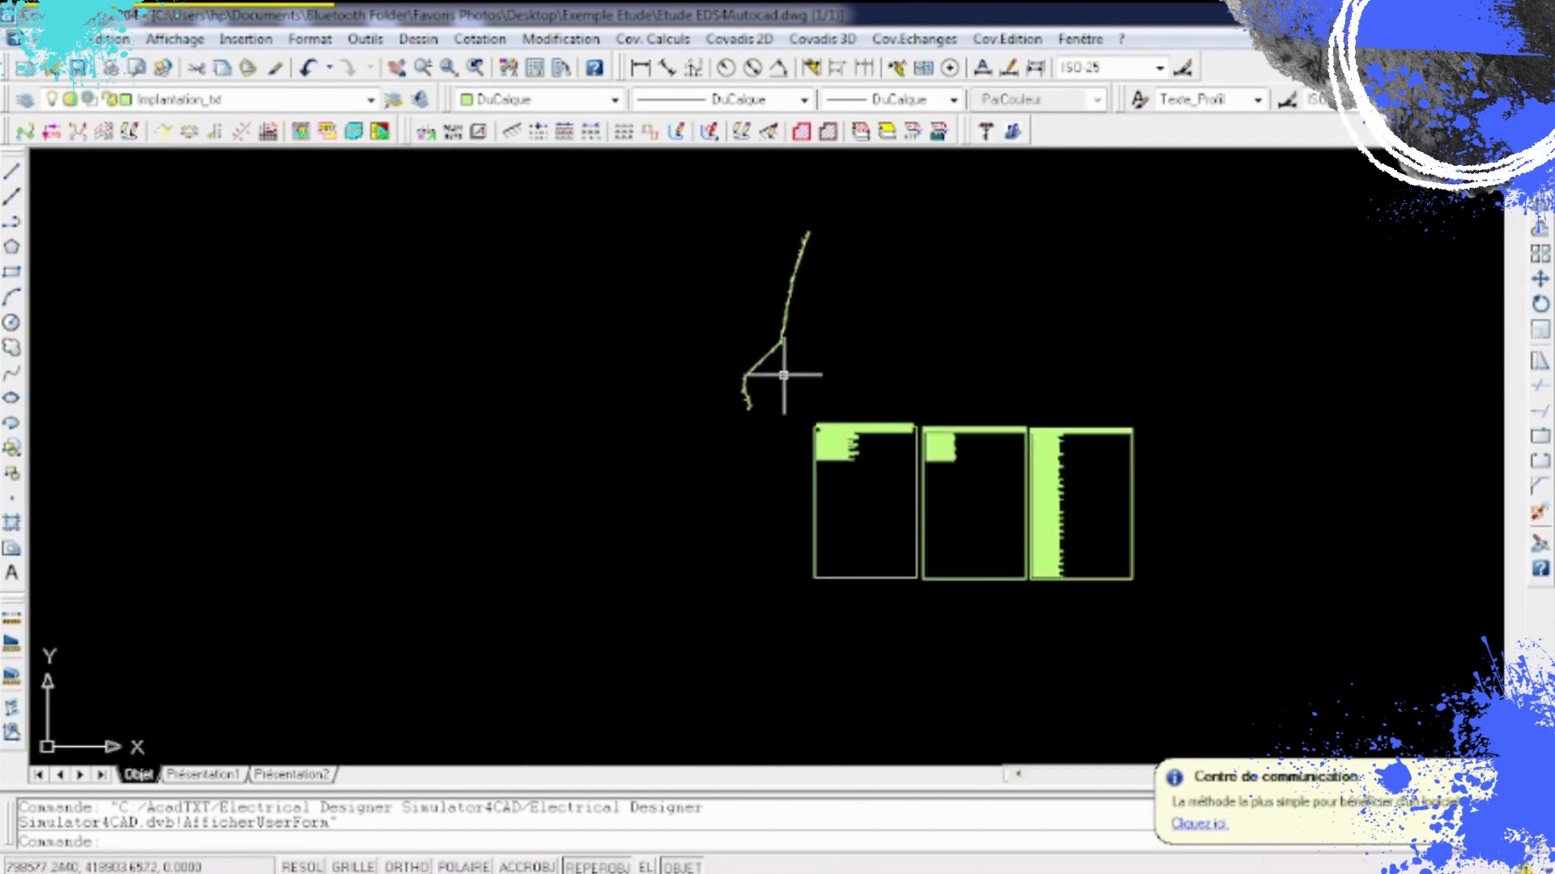
scroll(739, 445, "up", 8)
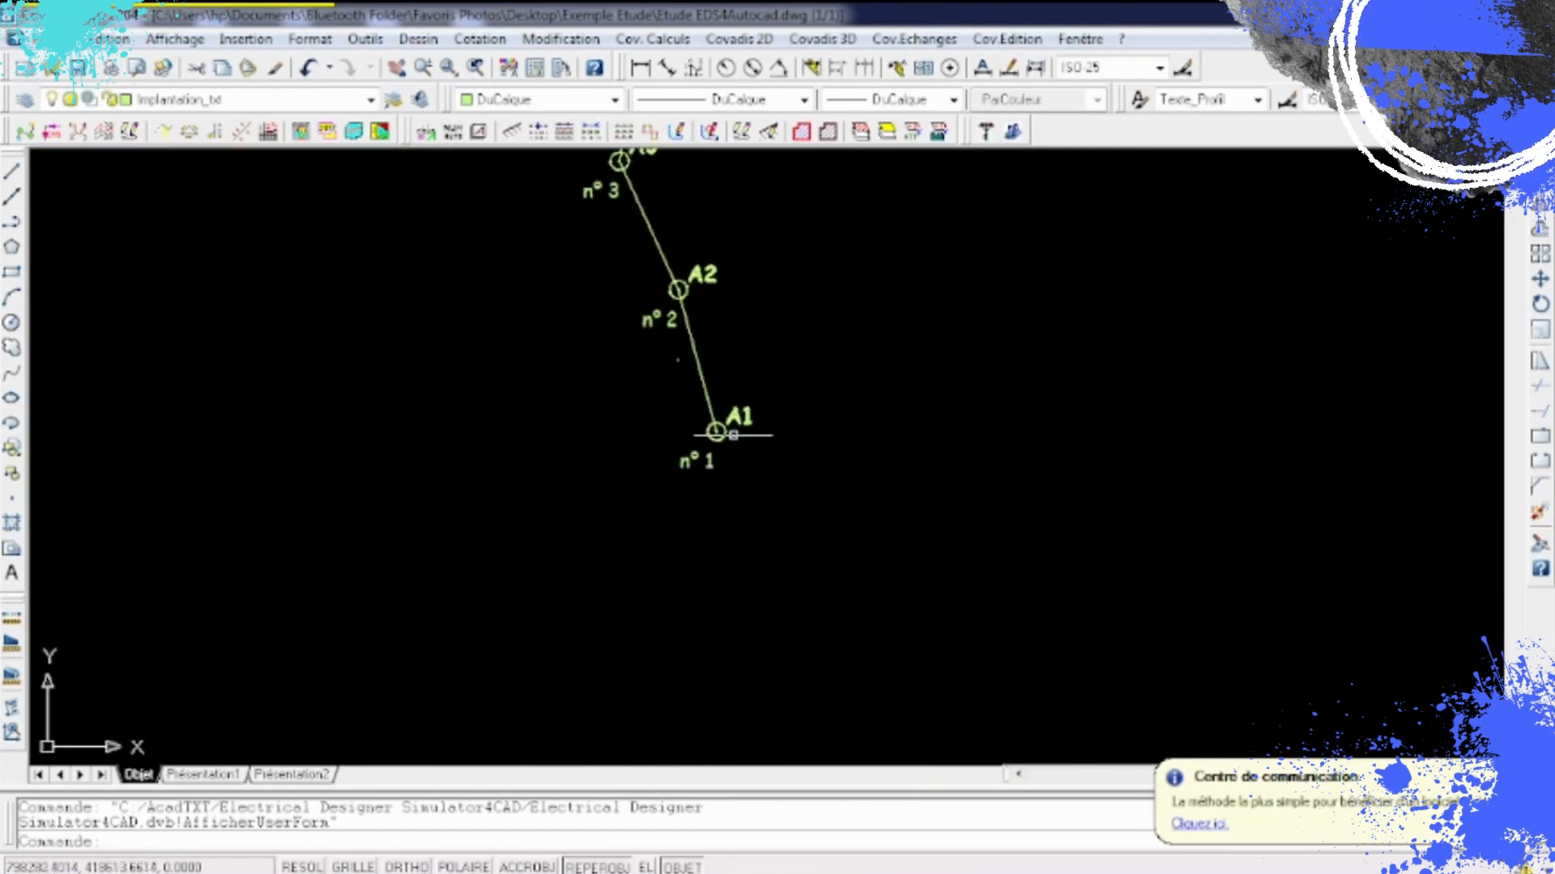
scroll(717, 427, "up", 2)
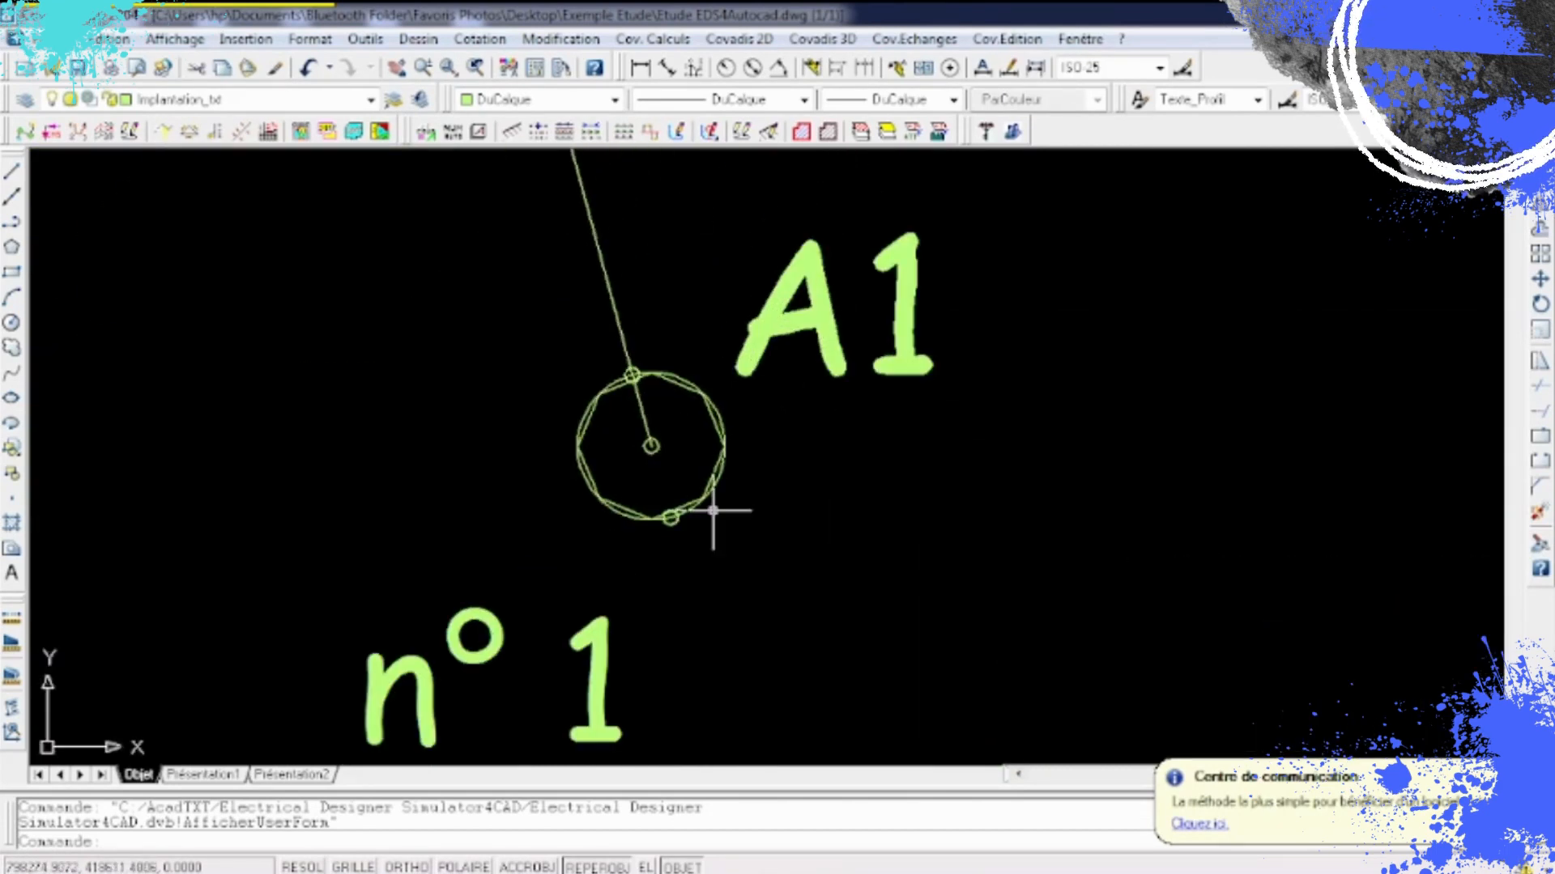
scroll(672, 530, "down", 4)
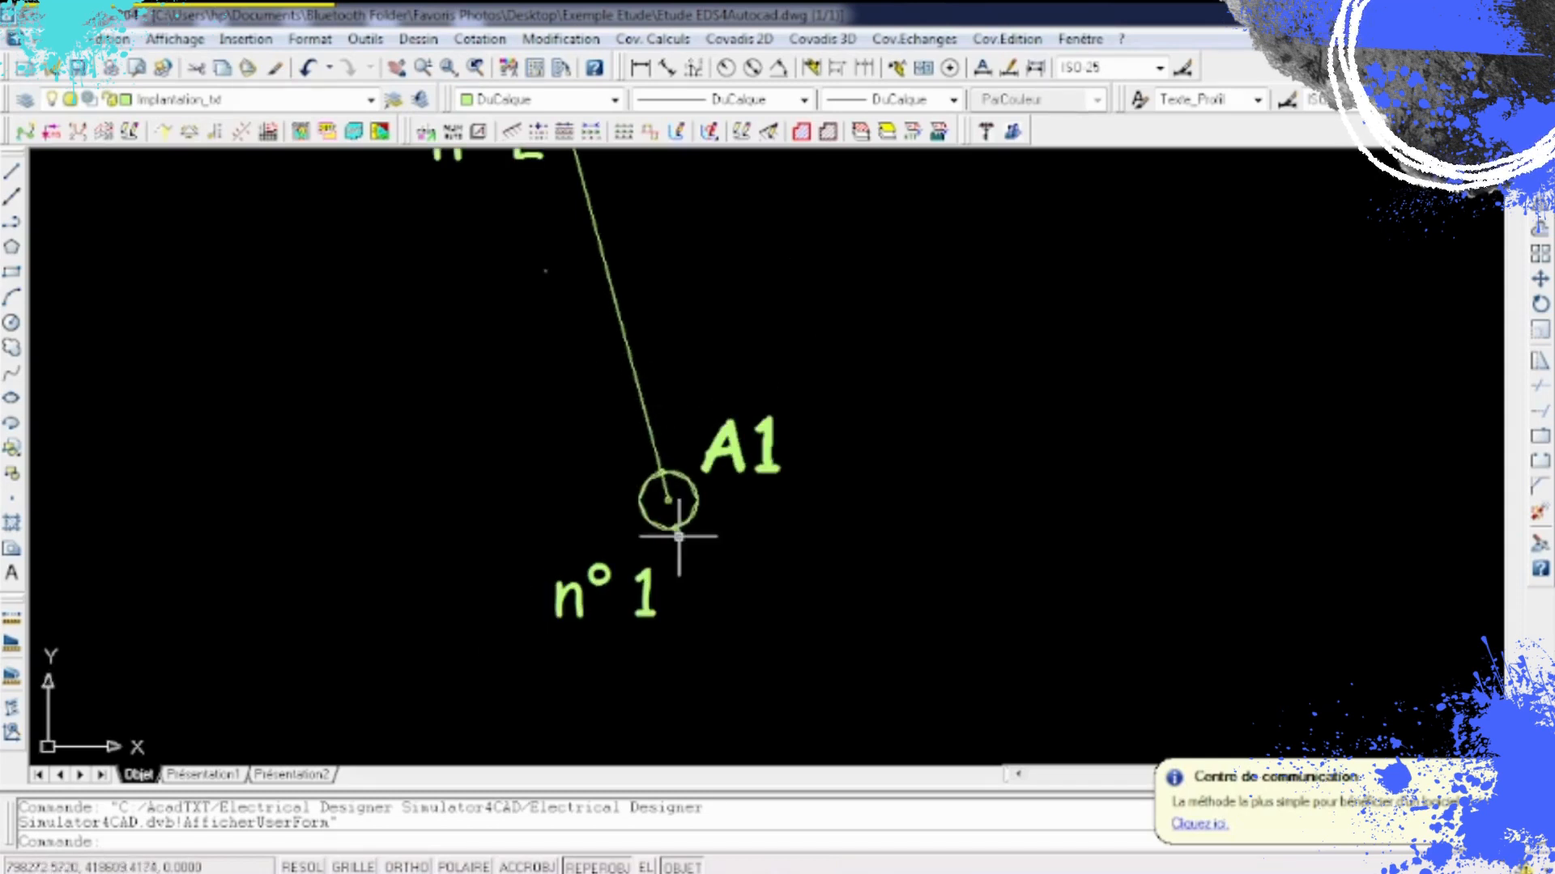
- Start a construction line near support n° 2 at A2 and turn on object snap in the Nodal mode
scroll(664, 500, "down", 2)
scroll(617, 243, "up", 7)
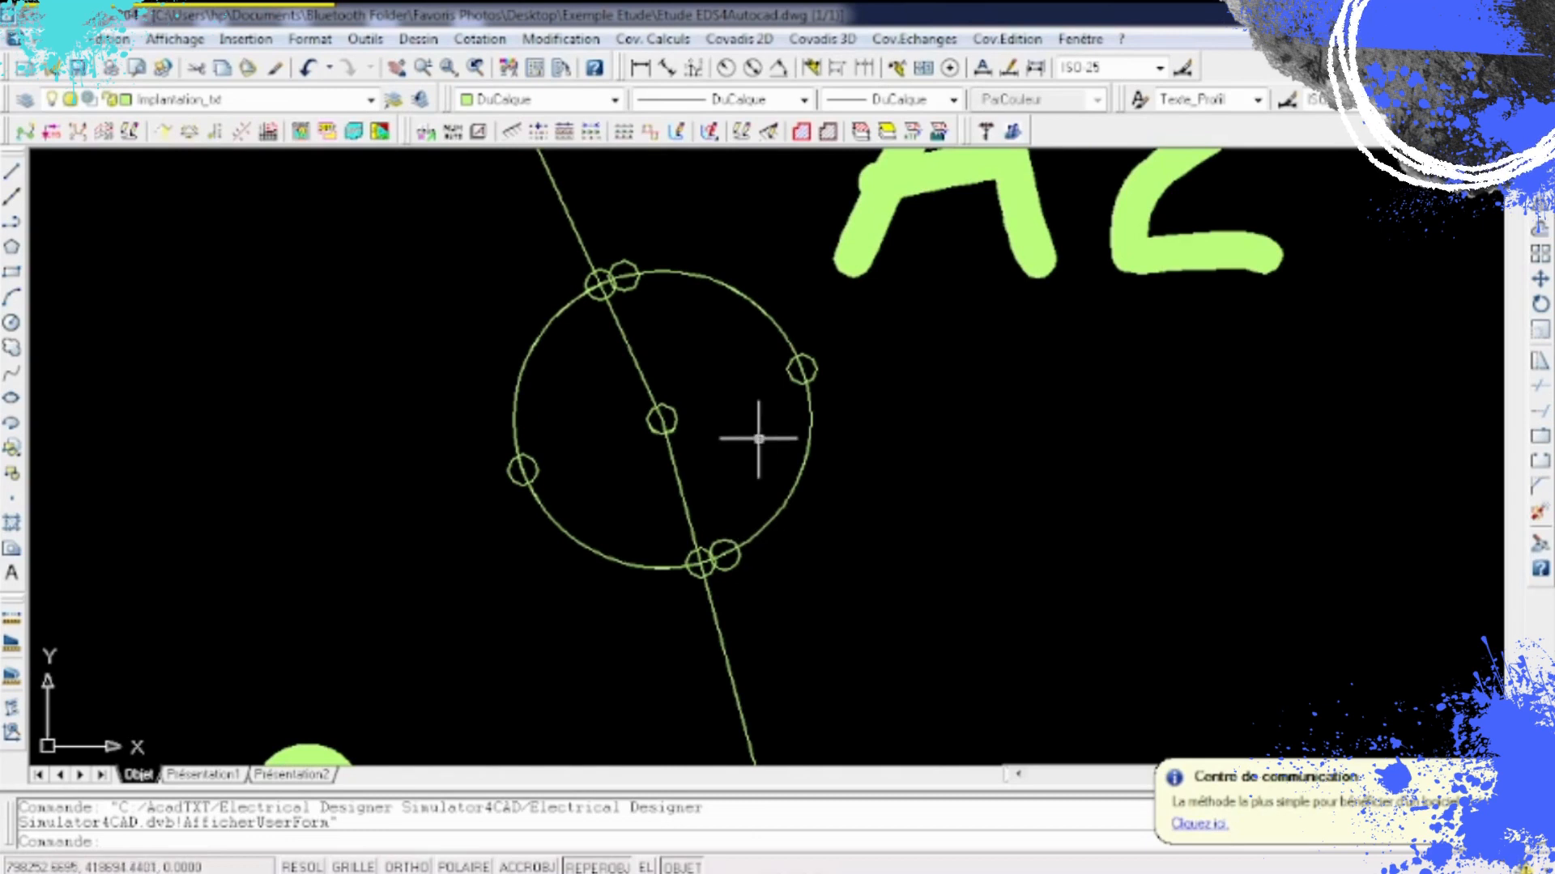
scroll(758, 439, "down", 2)
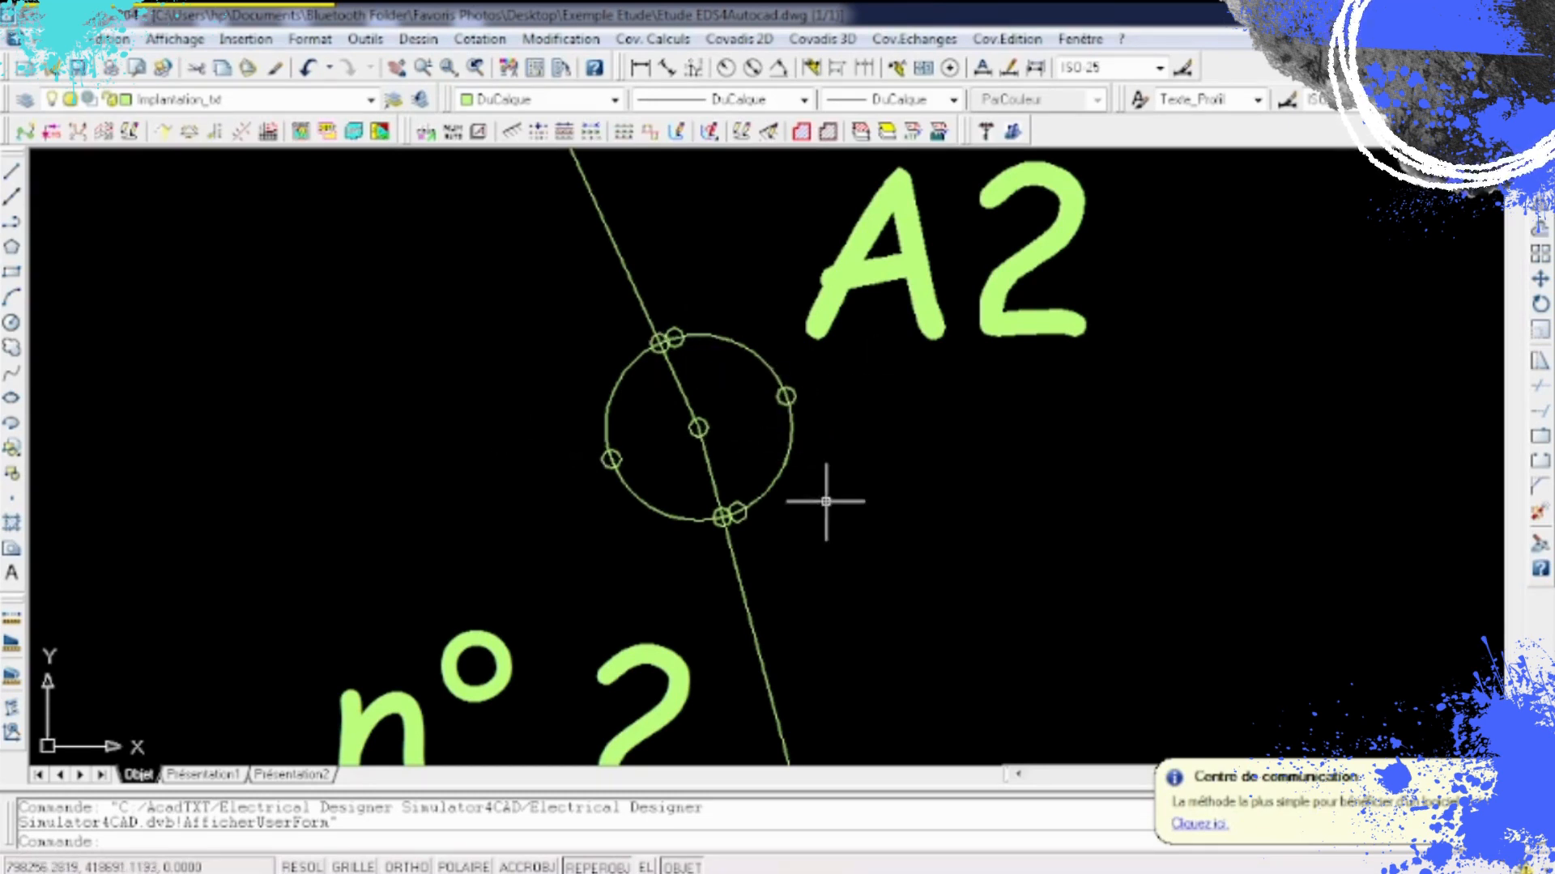
mouse_move(840, 520)
middle_mouse_down()
mouse_move(817, 476)
mouse_move(772, 446)
middle_mouse_up()
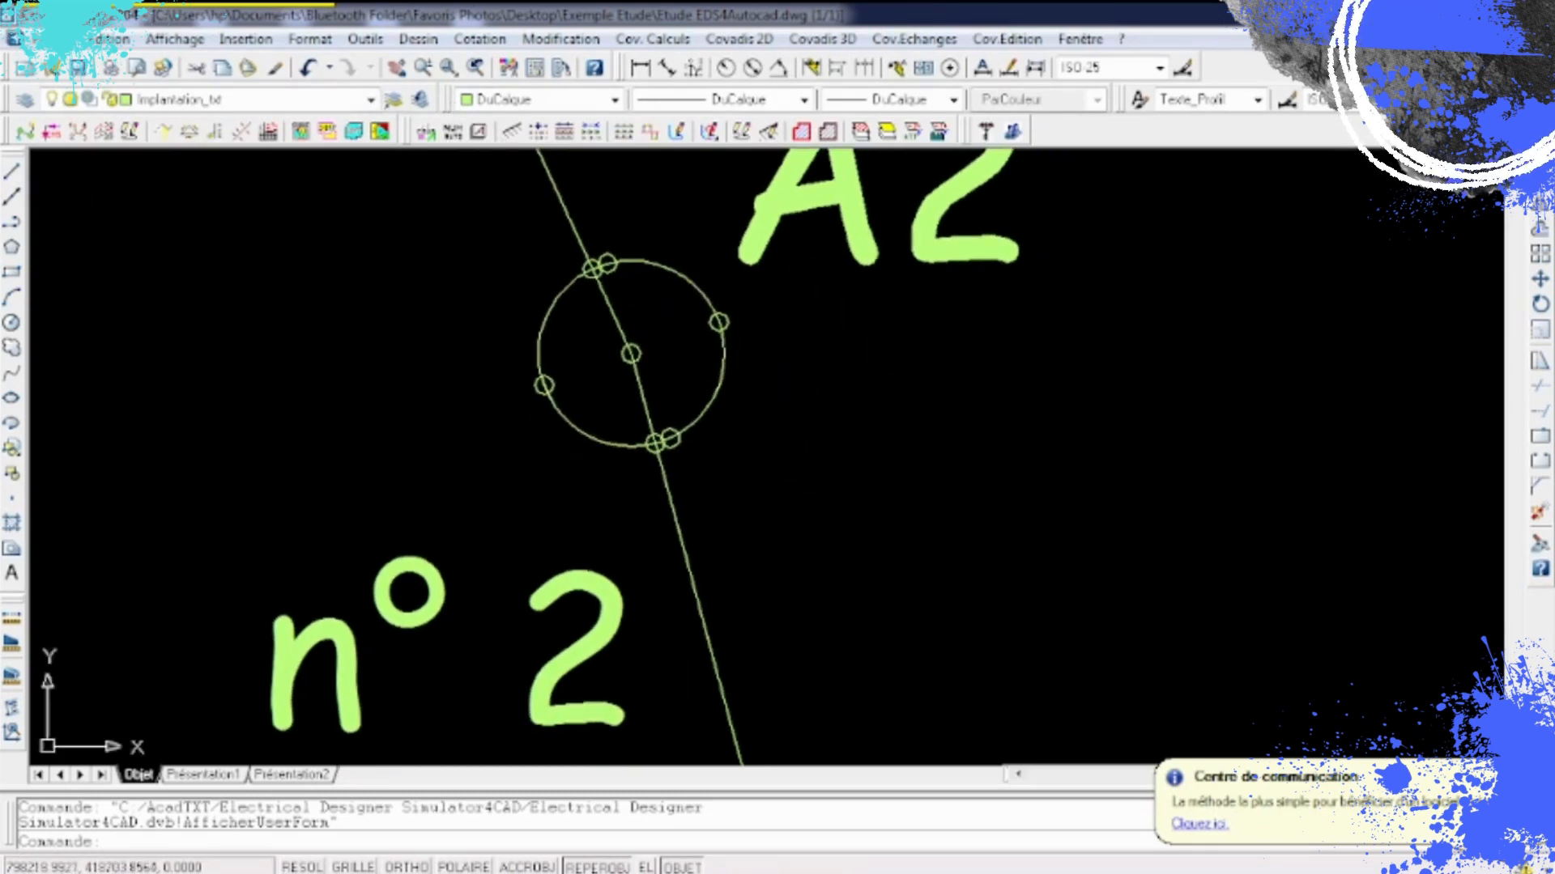
left_click(13, 197)
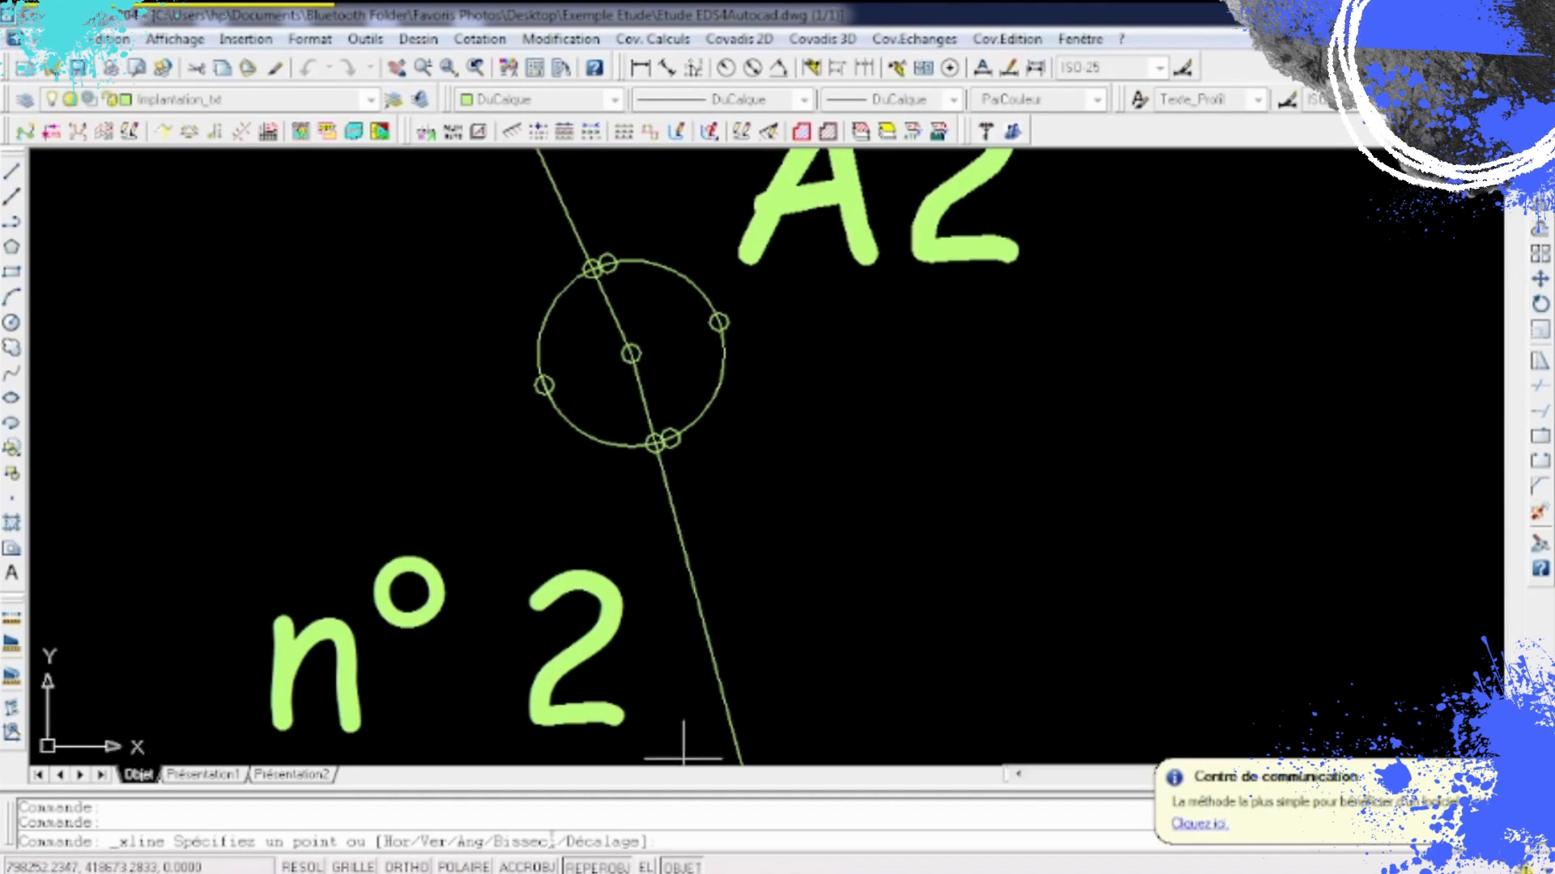
right_click(528, 867)
left_click(555, 839)
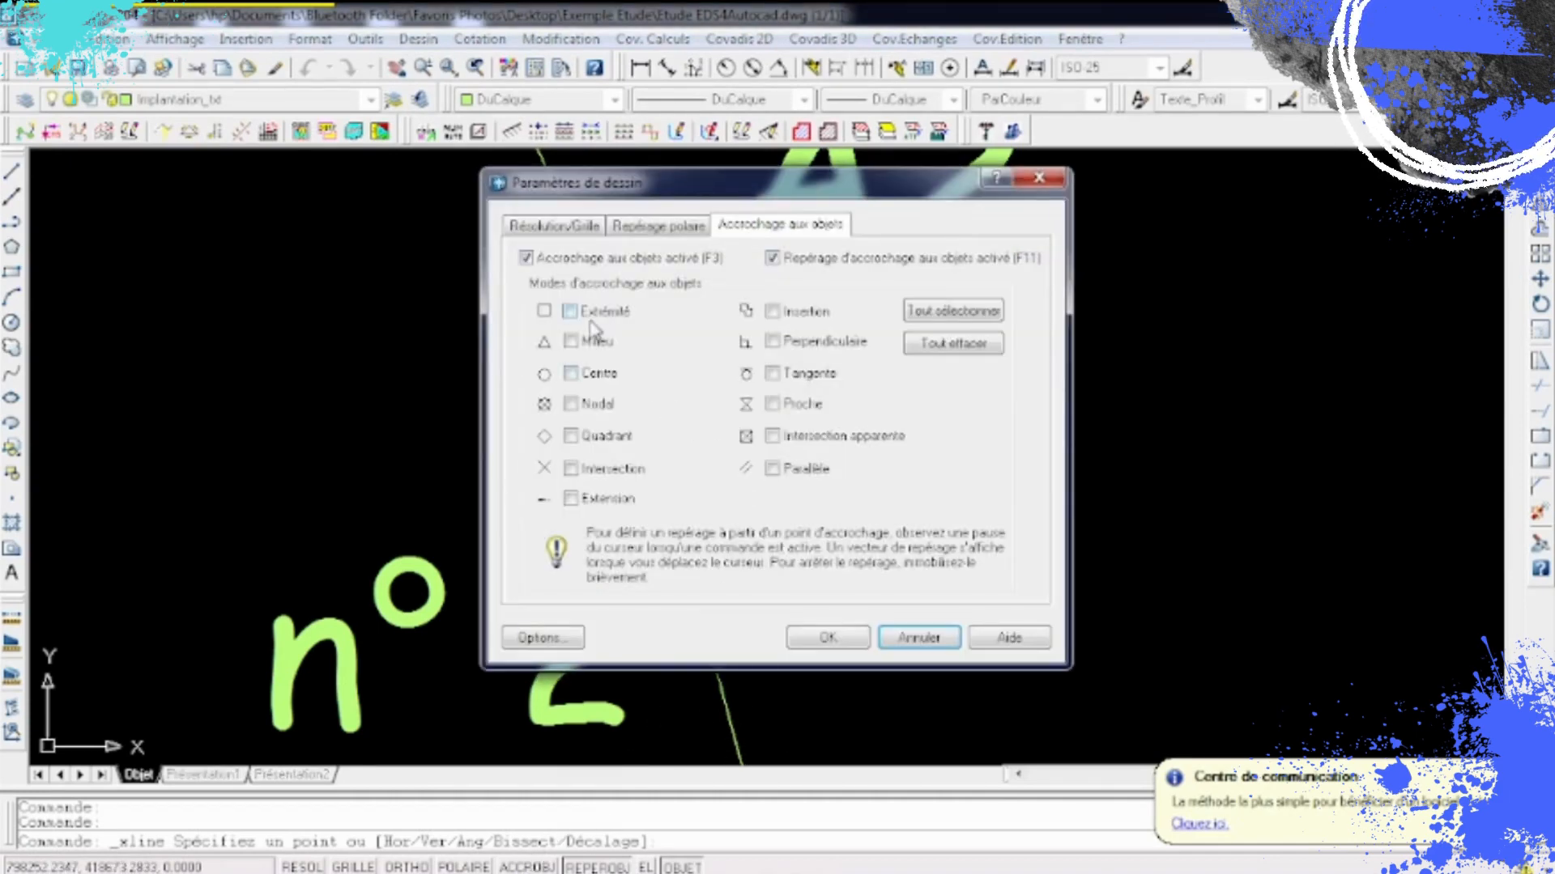
left_click(809, 637)
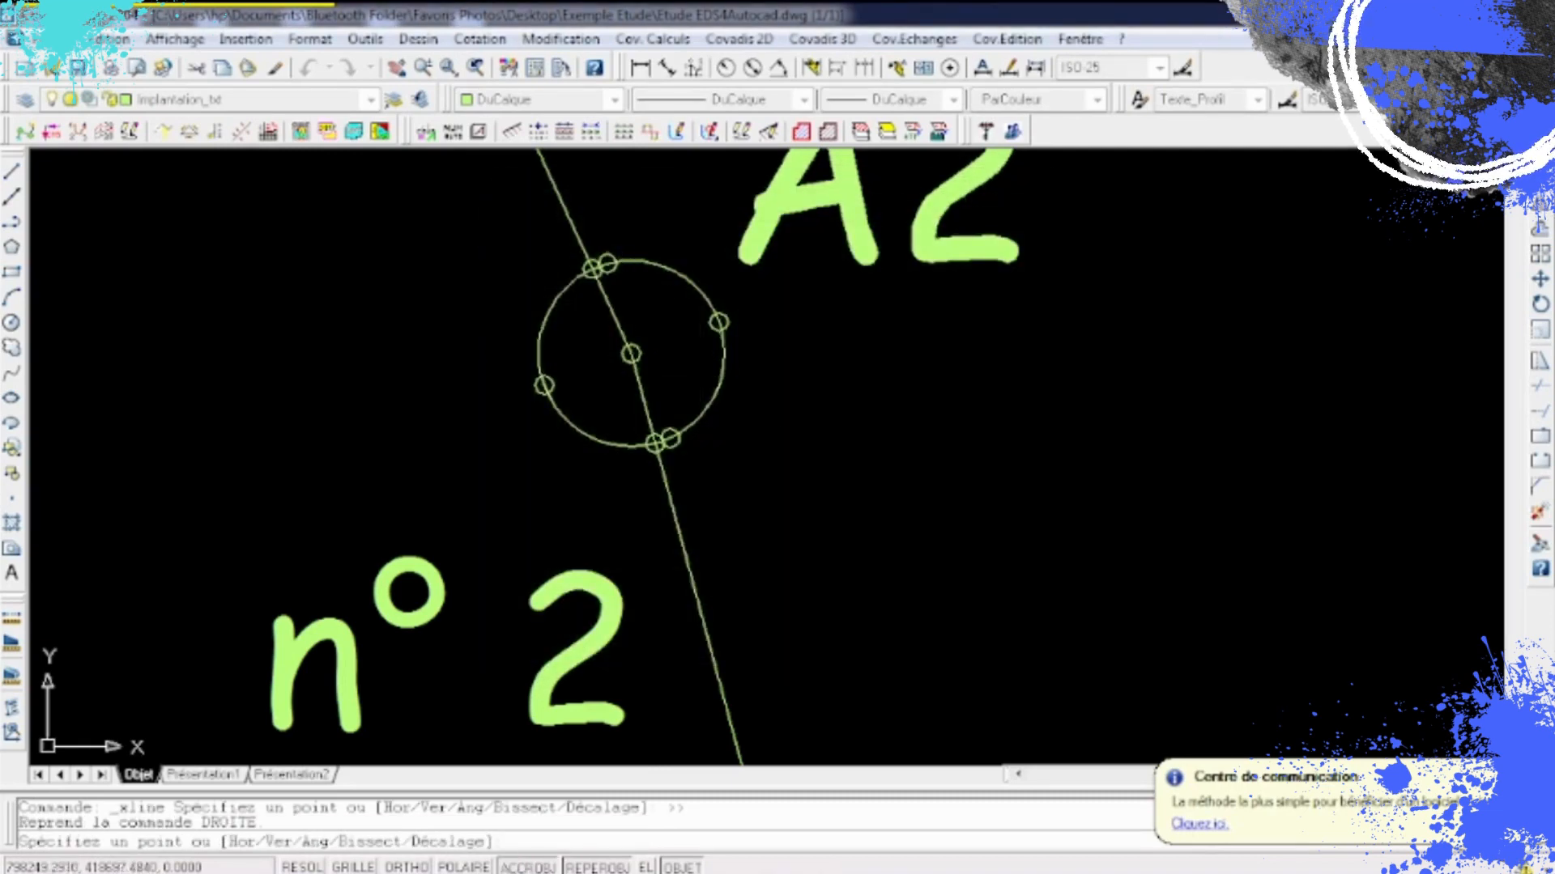
- Draw two construction lines from the centre of support n° 2 through the orientation points on its two adjacent spans
left_click(631, 353)
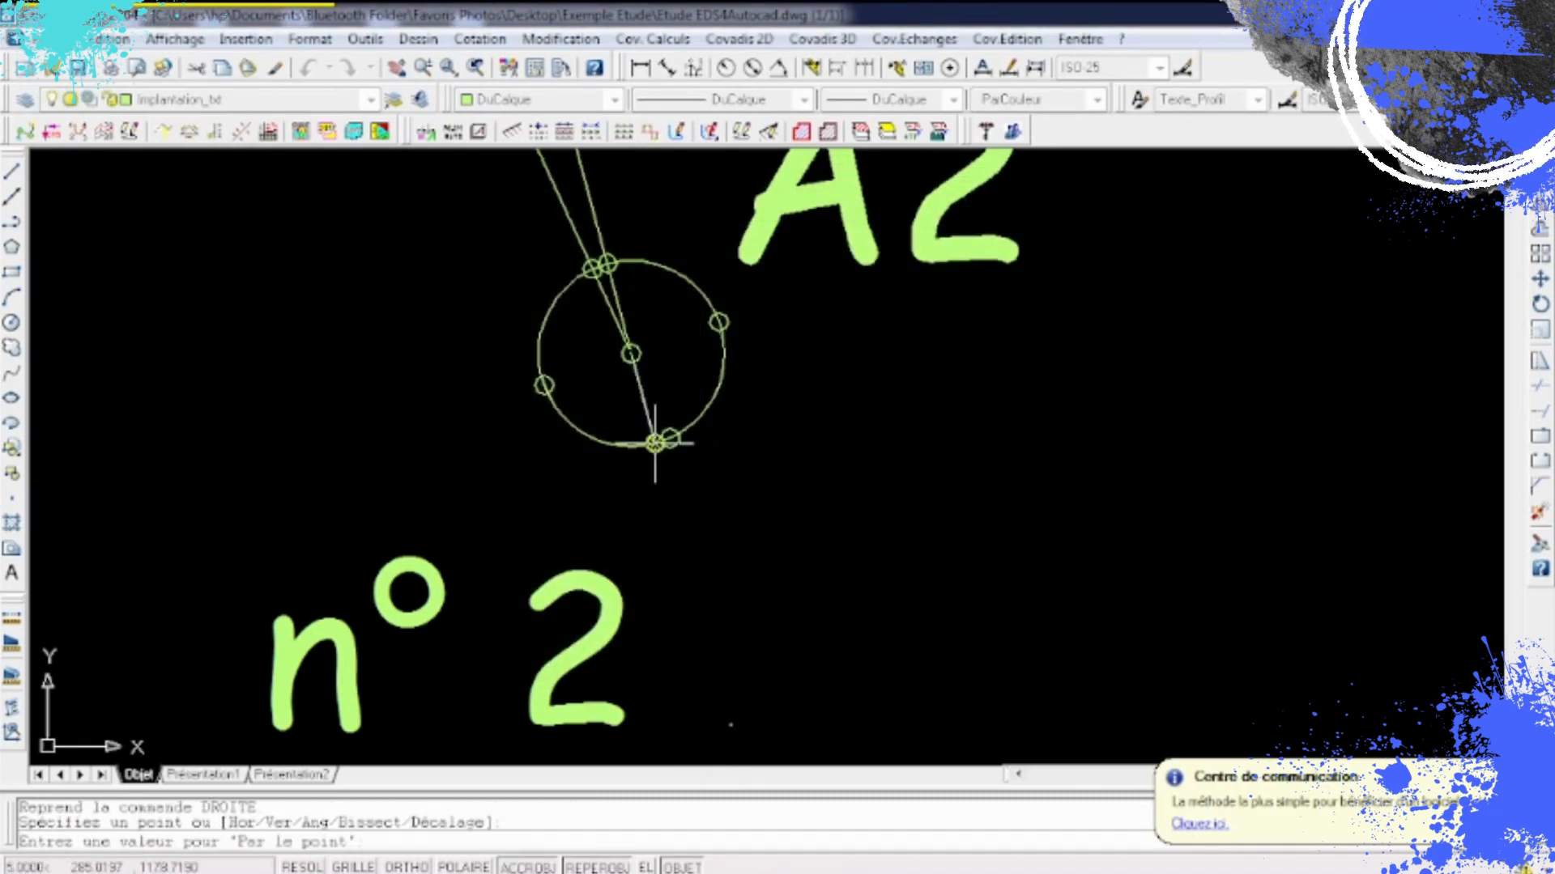
left_click(655, 443)
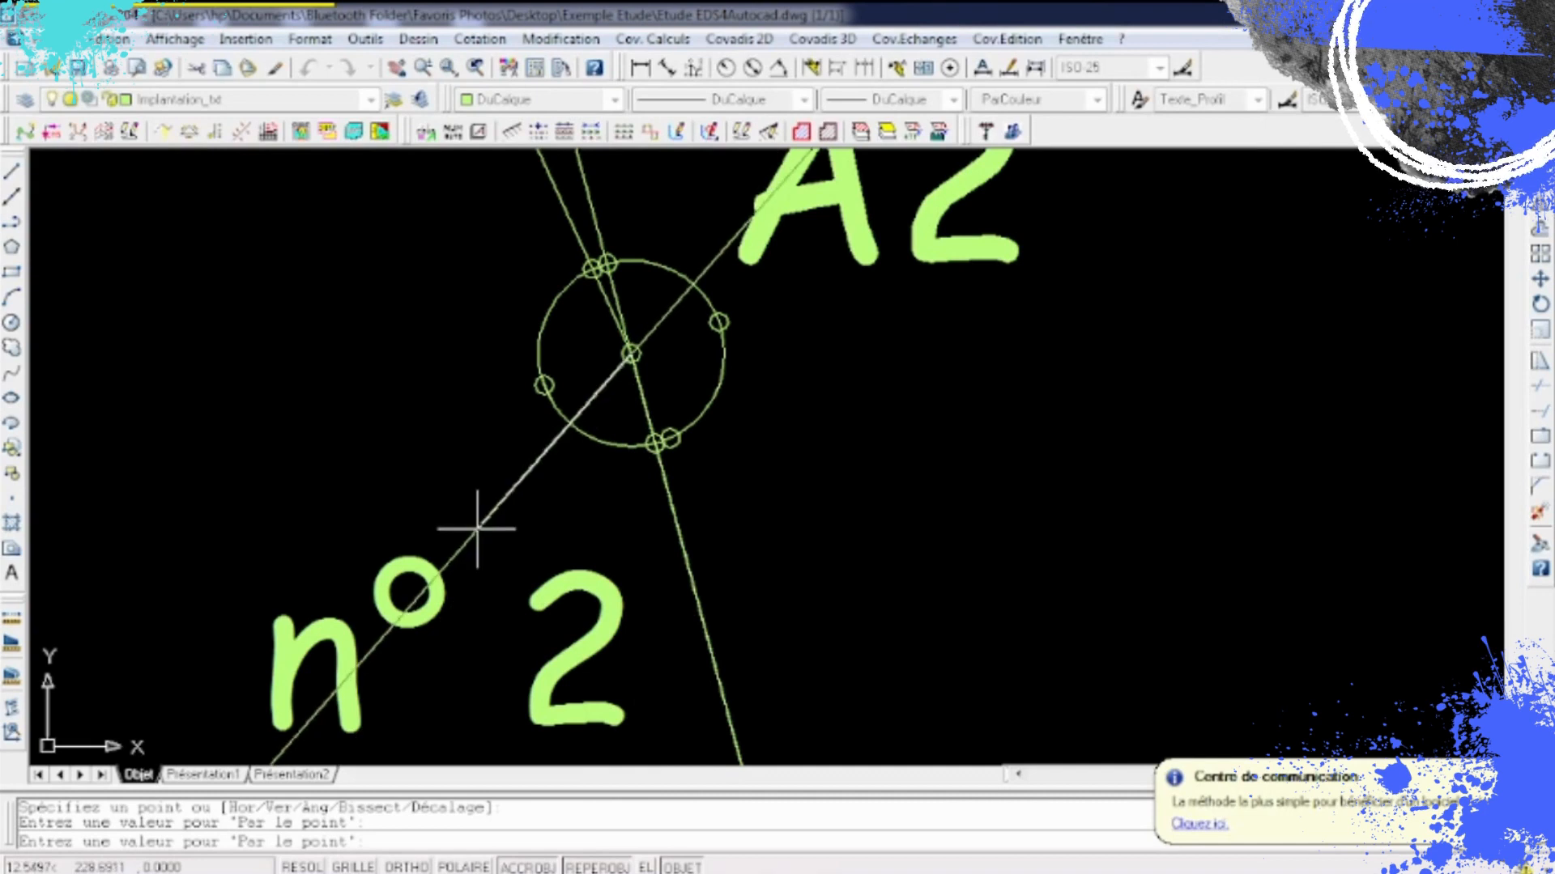
left_click(595, 267)
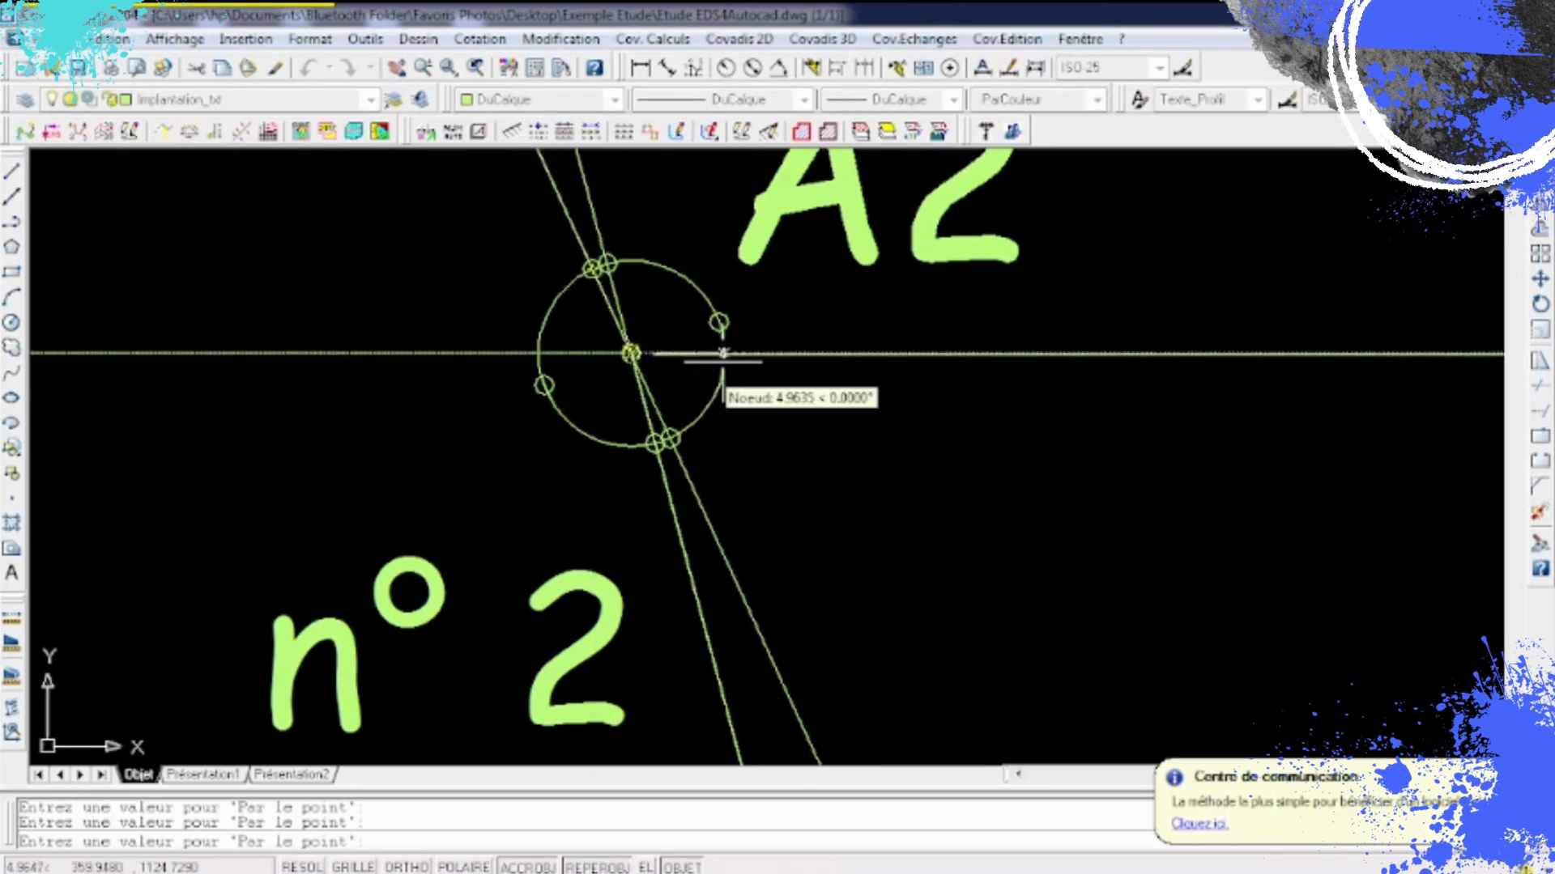
key("Escape")
scroll(715, 433, "down", 2)
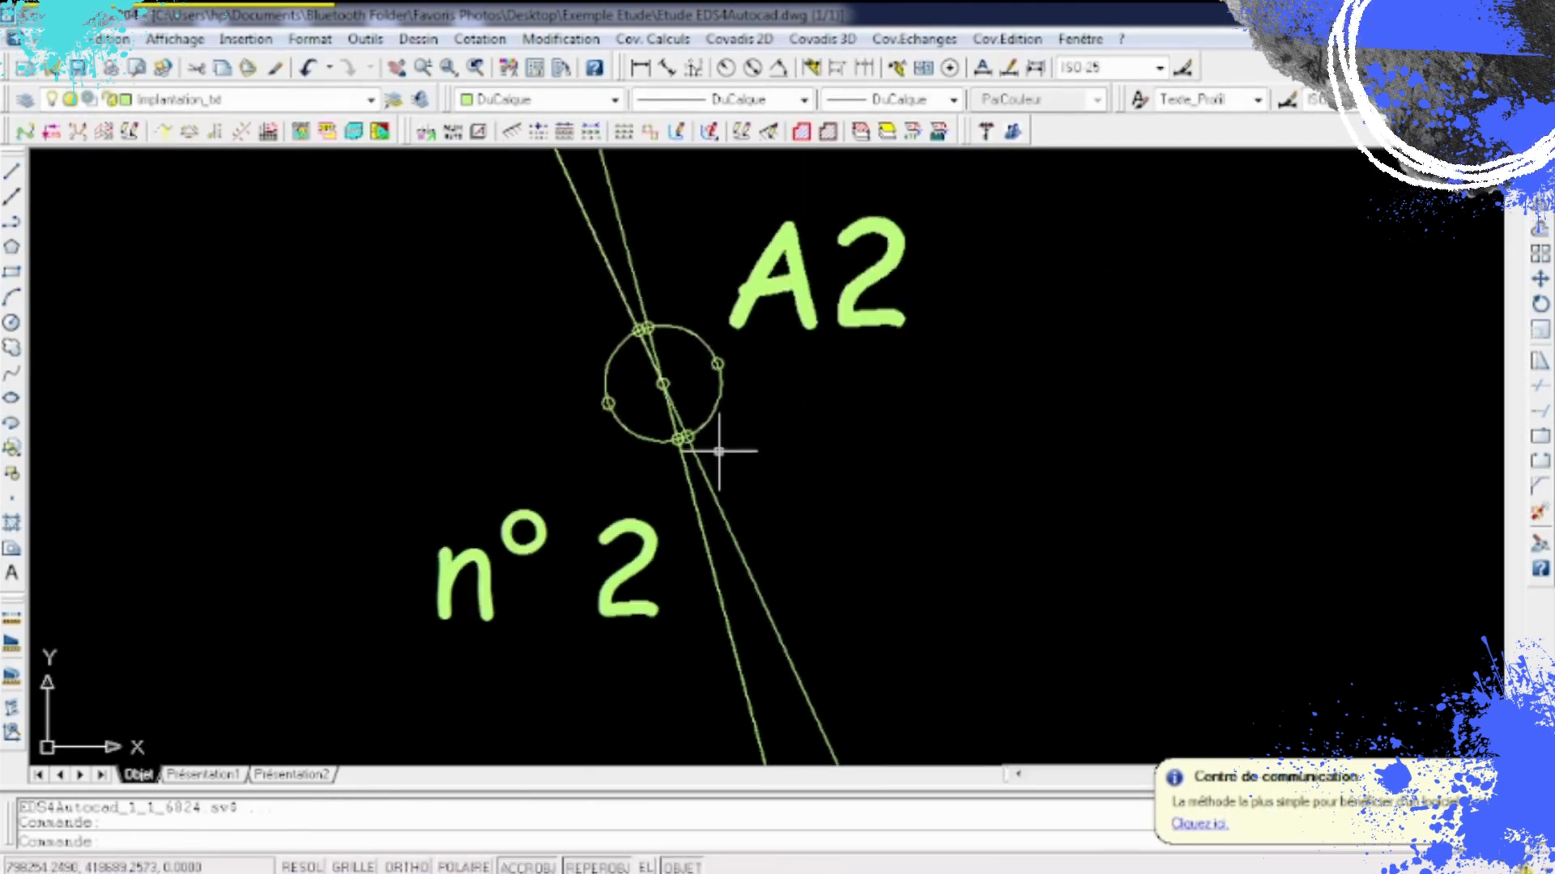
- Highlight the two construction lines at support n° 2 and compare them with the orientation points and bisector points on its circle
scroll(642, 321, "up", 4)
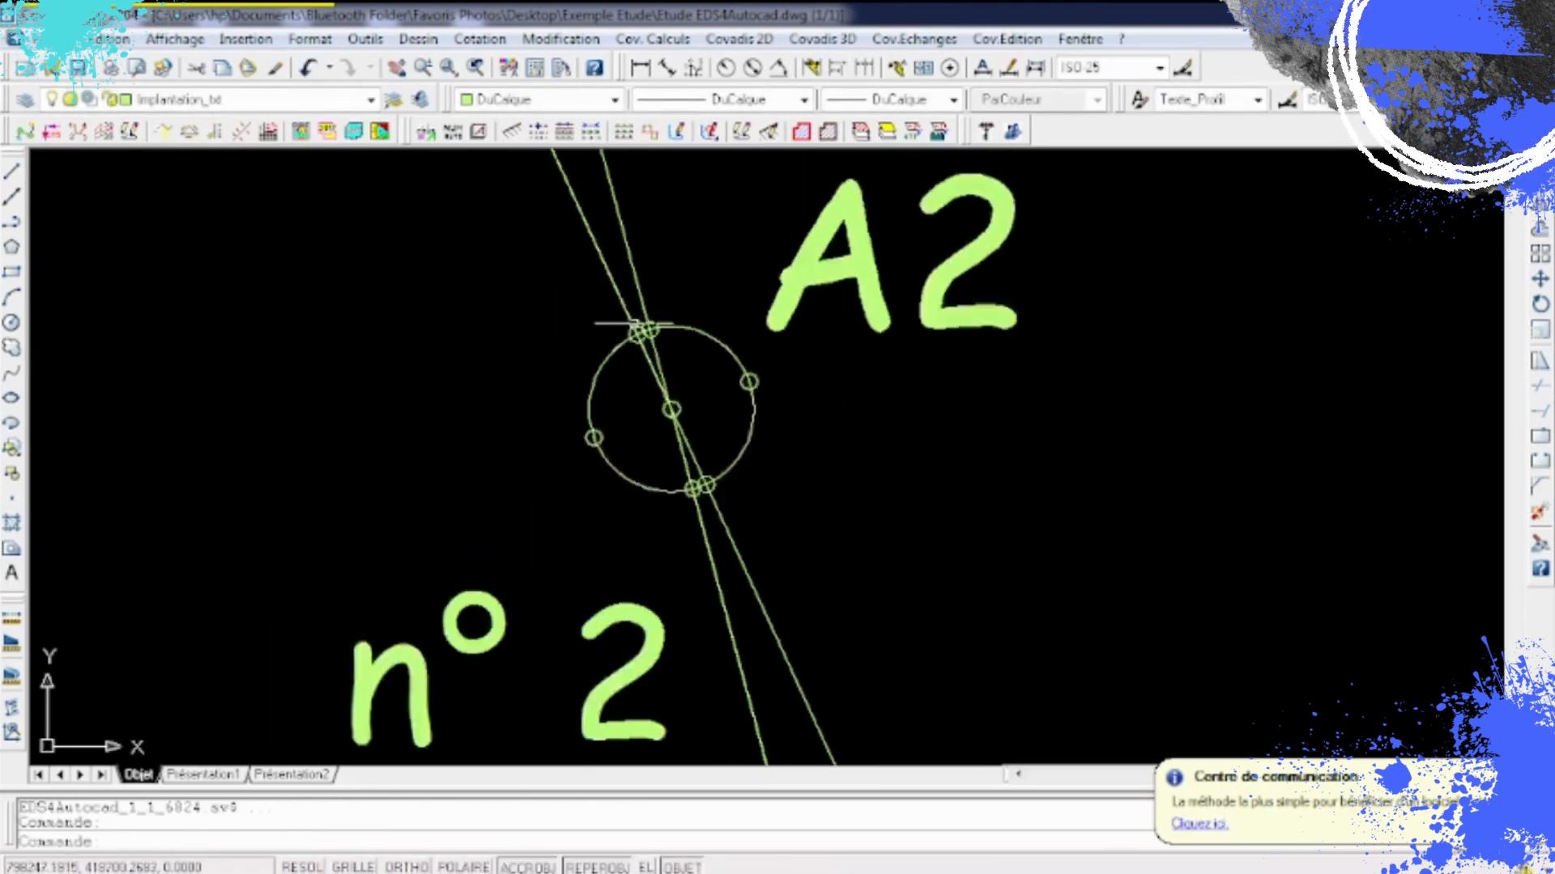
left_click(638, 247)
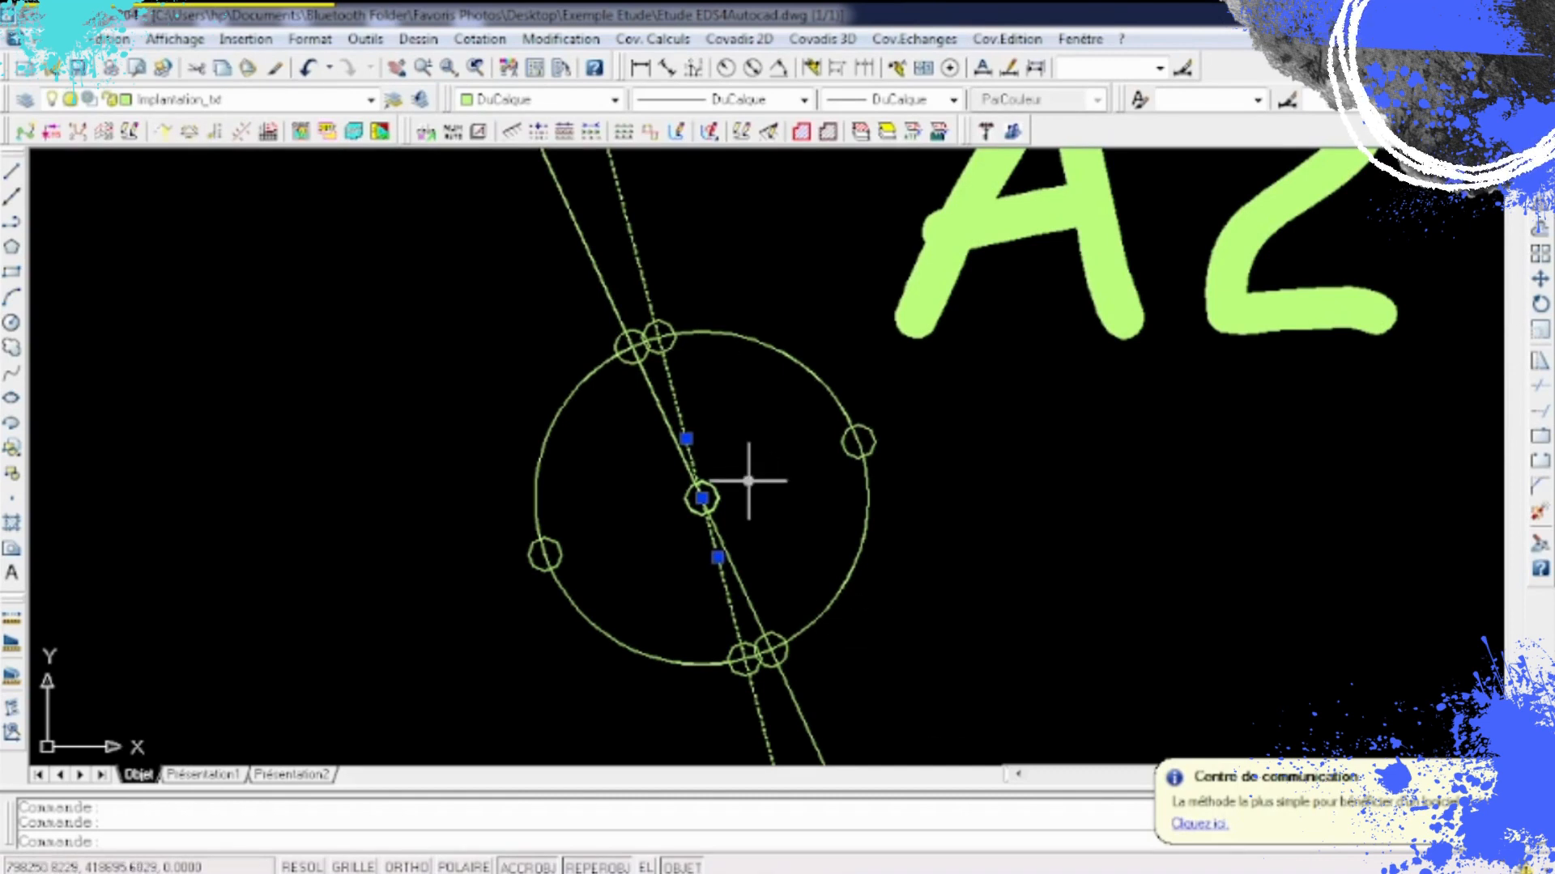
scroll(745, 322, "down", 4)
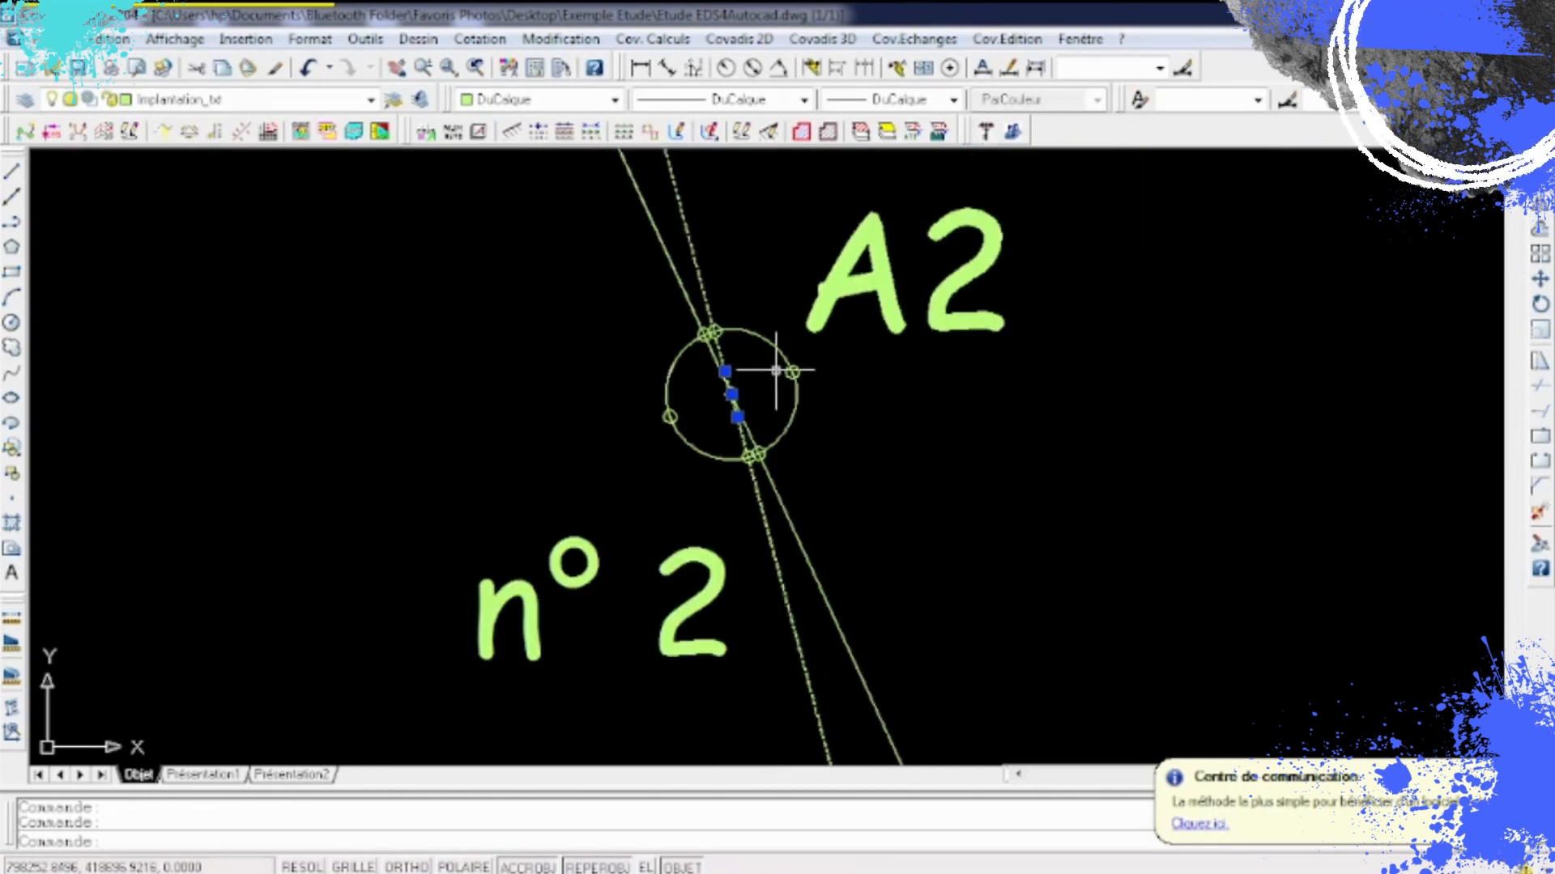
scroll(800, 400, "up", 2)
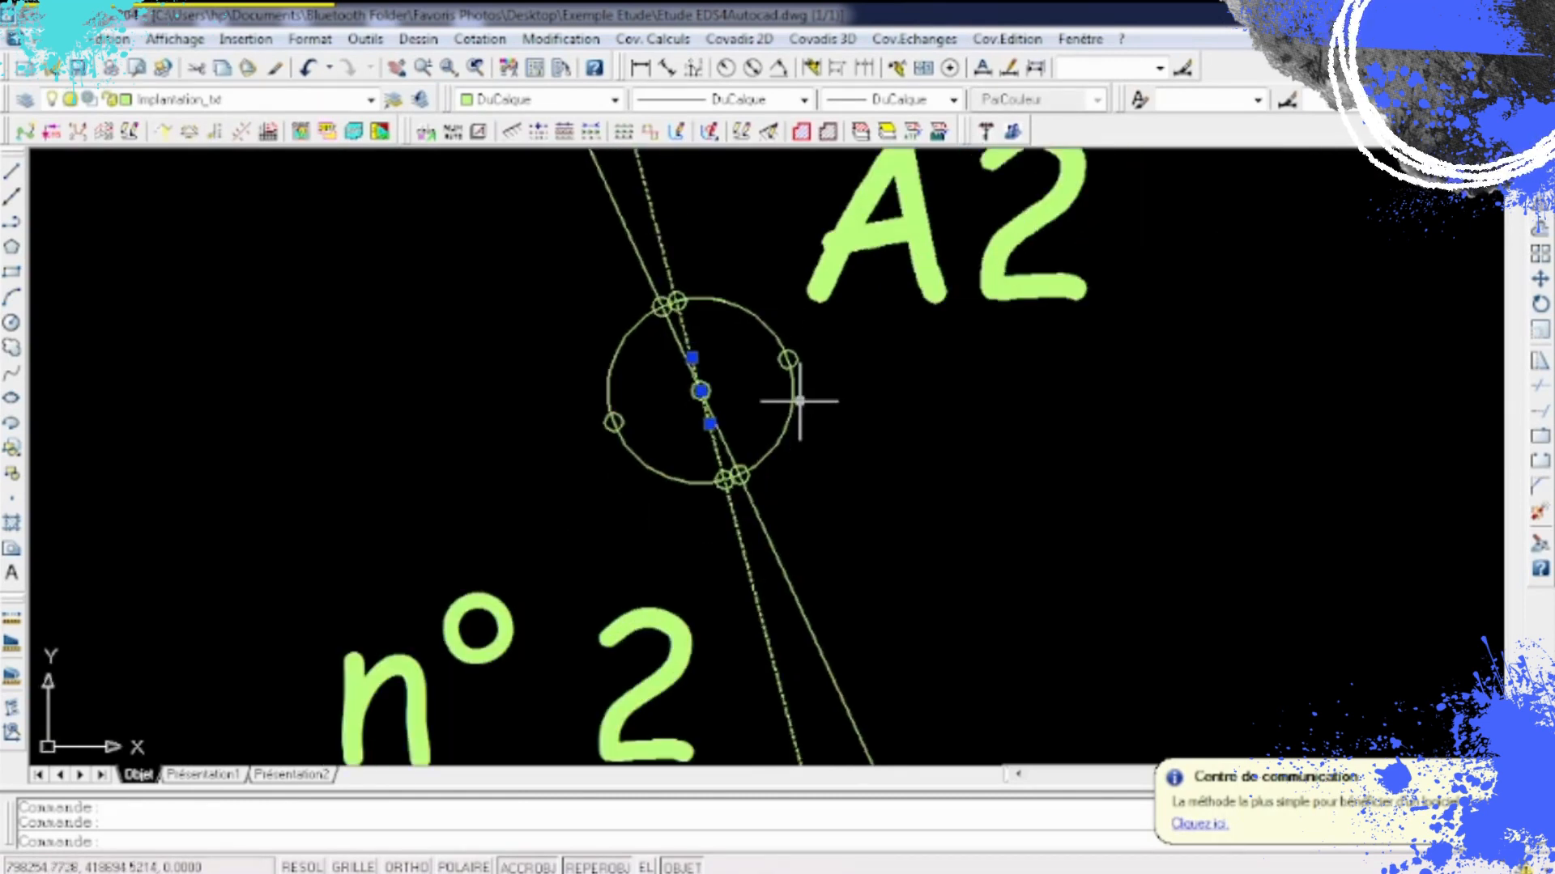
scroll(800, 404, "up", 3)
scroll(789, 518, "down", 2)
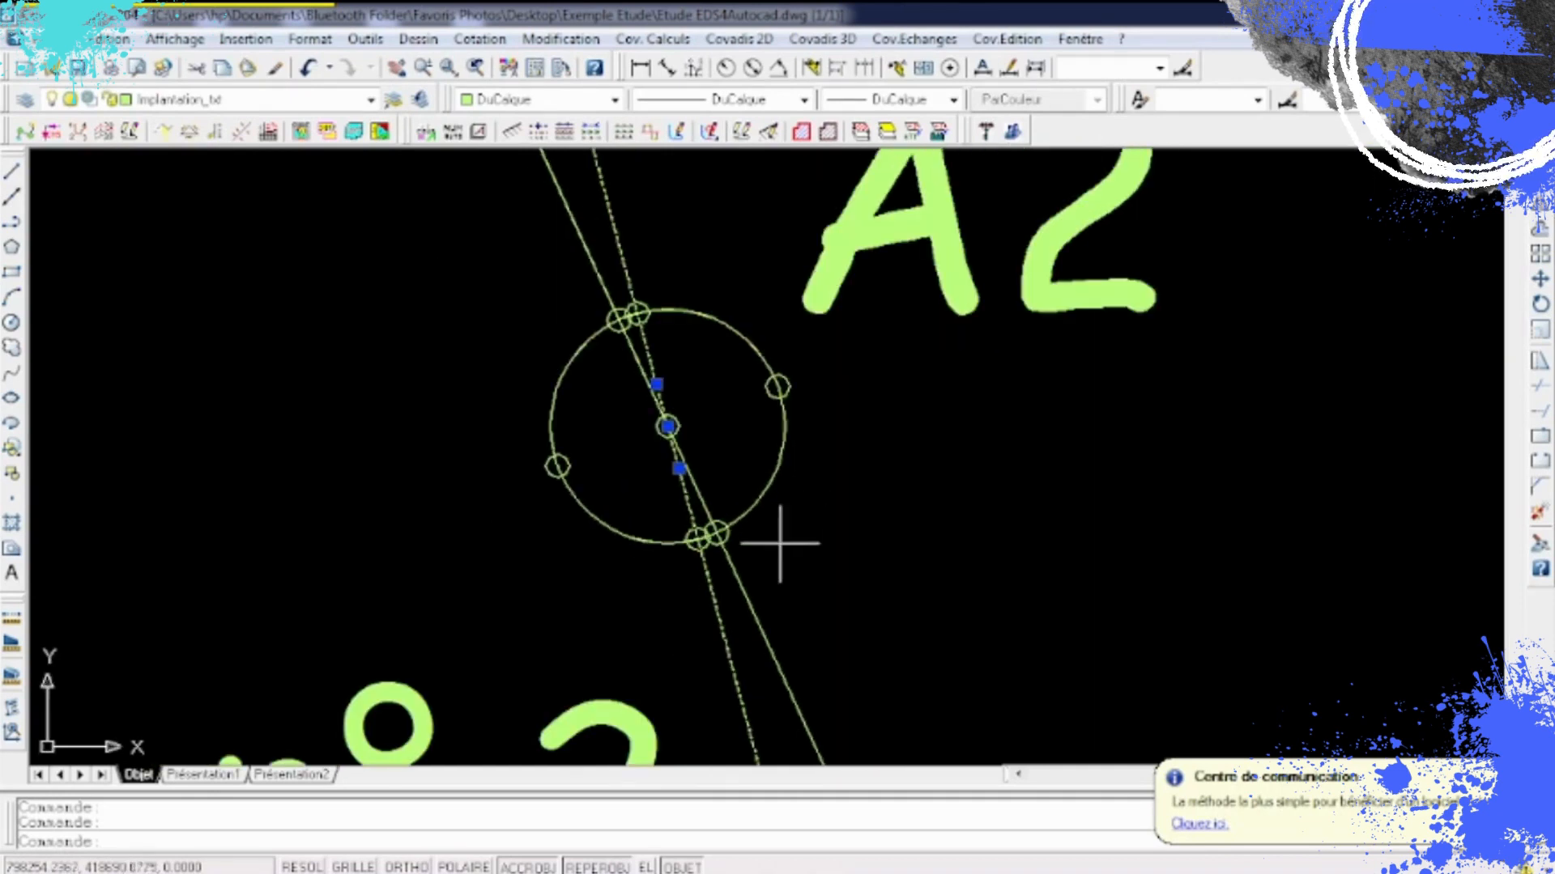
left_click(804, 615)
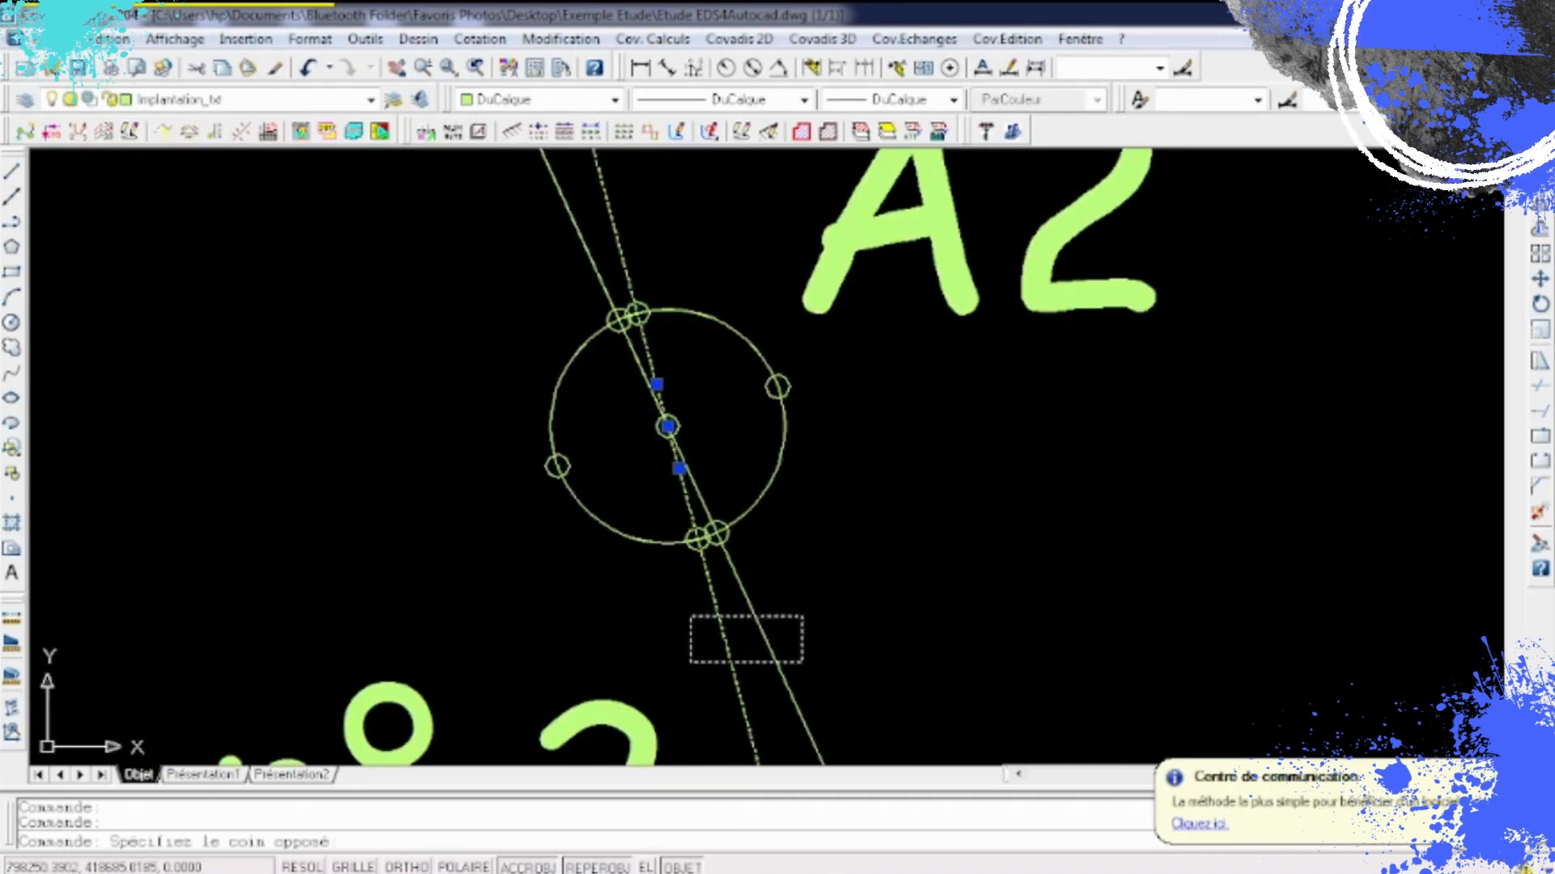
left_click(698, 661)
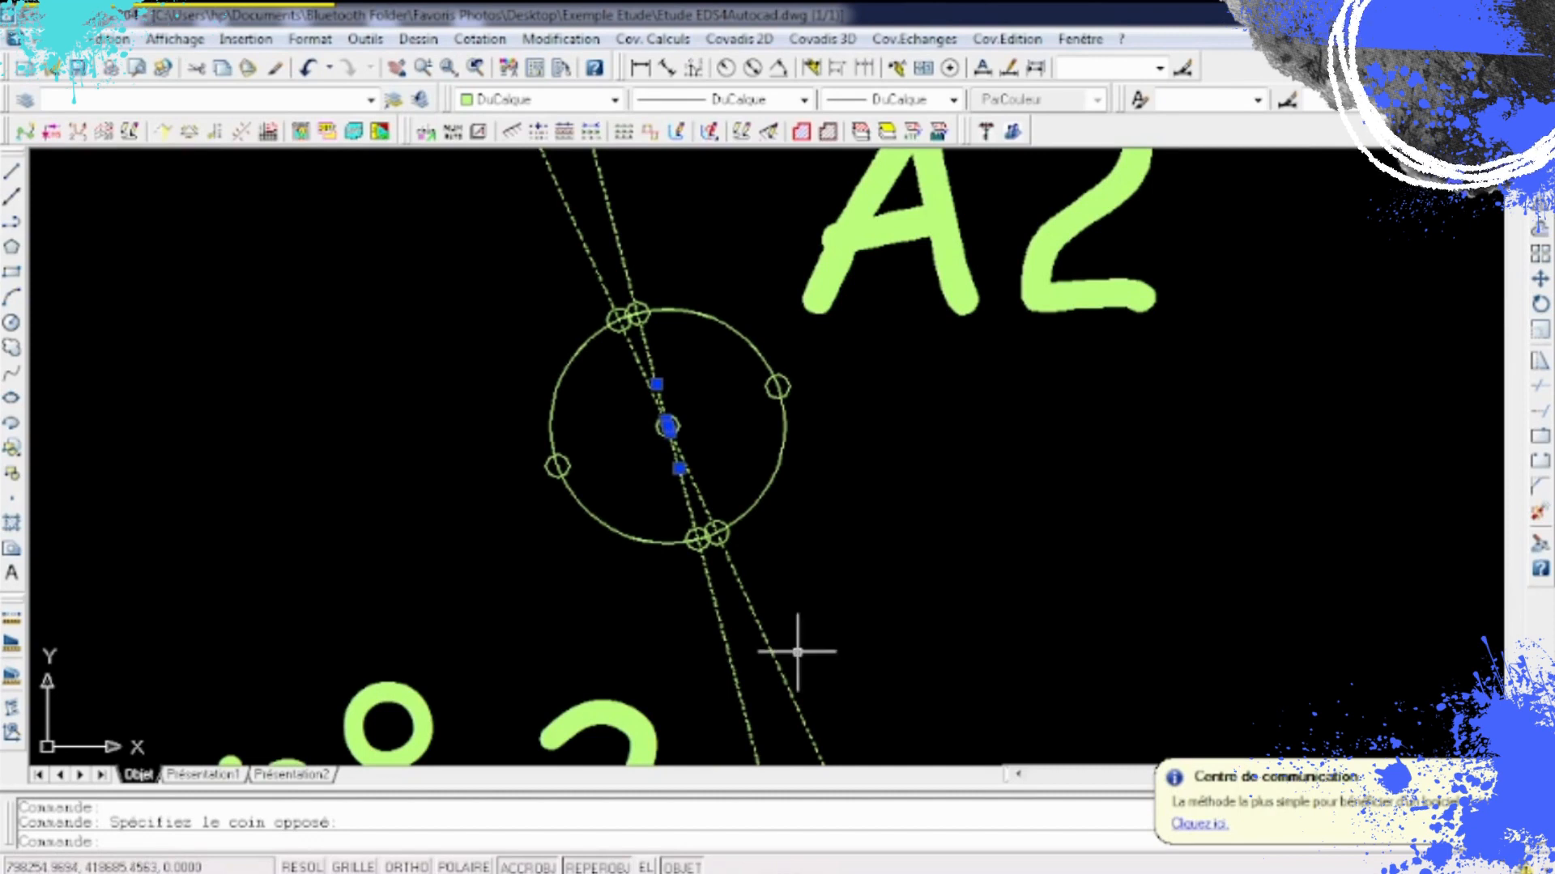
- Erase both construction lines through support n° 2, keeping the route segment between A1 and A2
key("Escape")
left_click(715, 608)
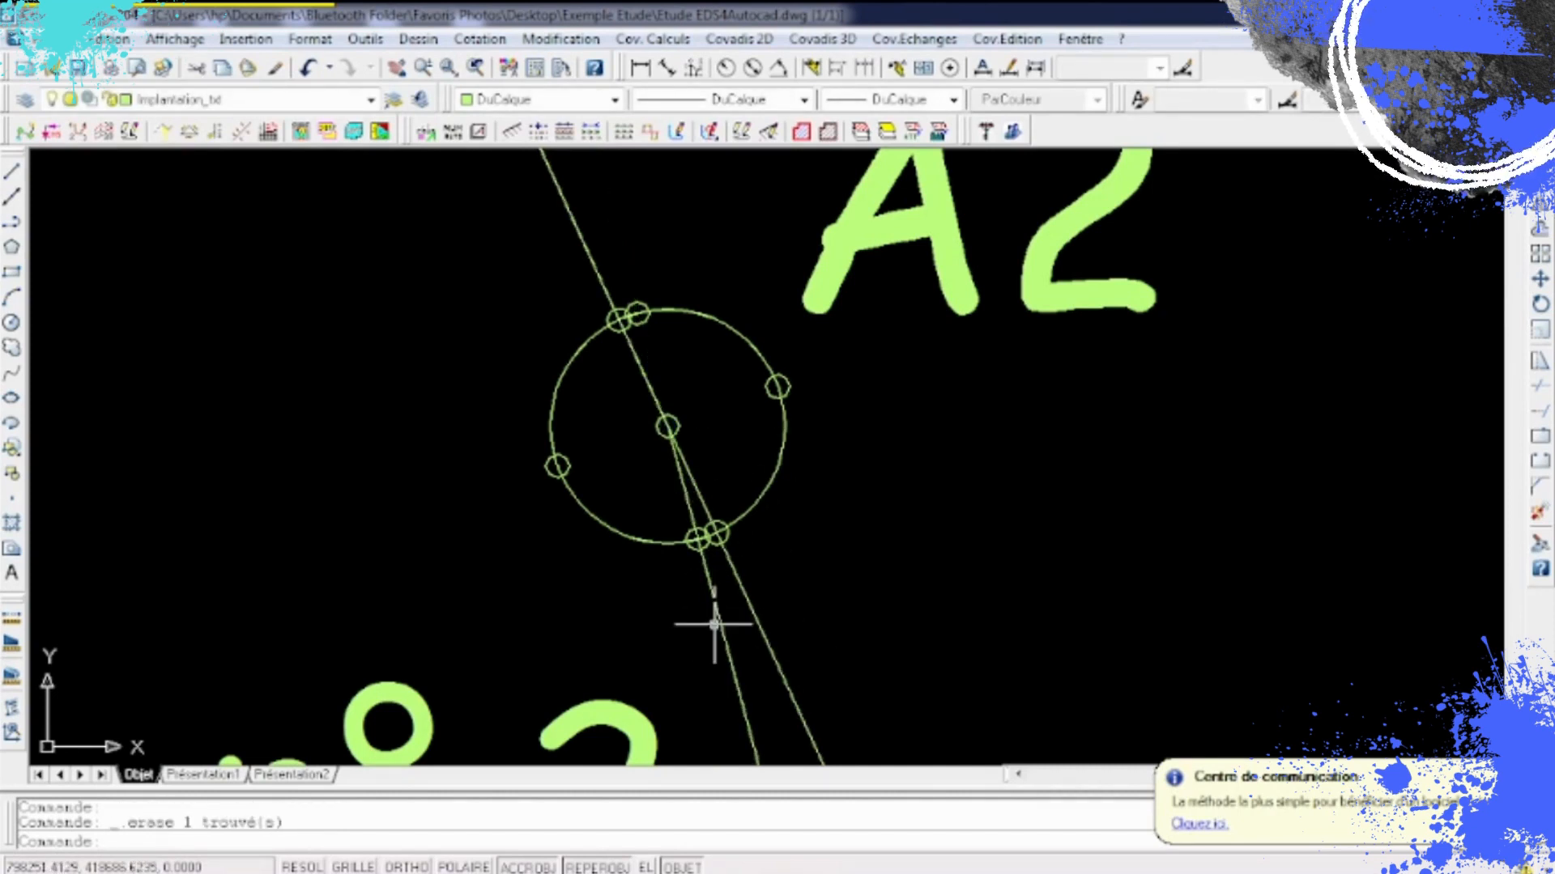
key("Delete")
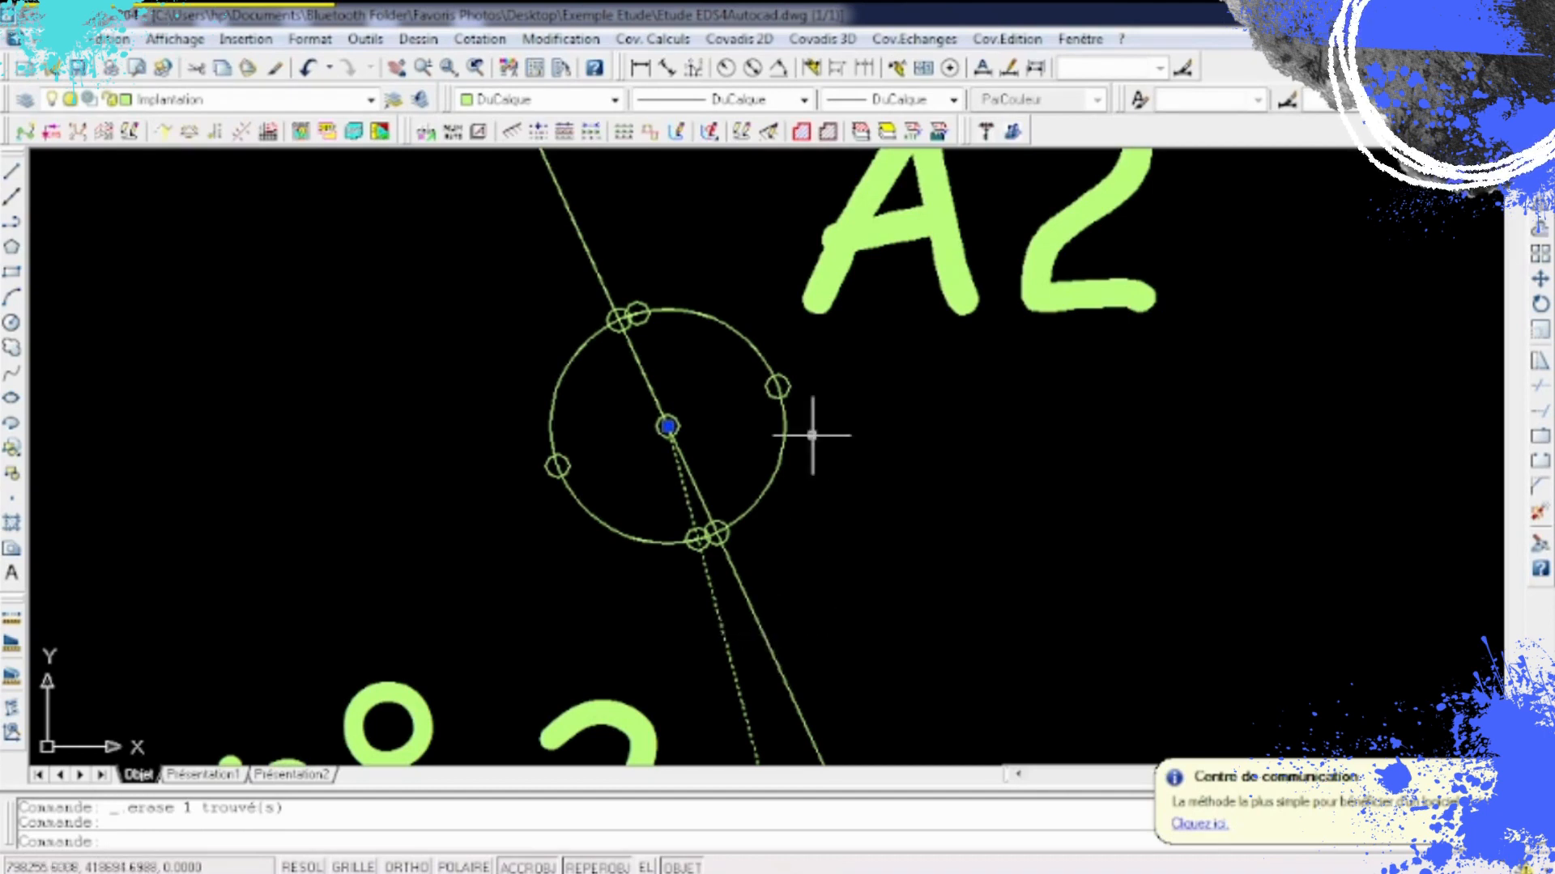
scroll(756, 307, "down", 8)
scroll(756, 308, "up", 2)
scroll(756, 316, "down", 6)
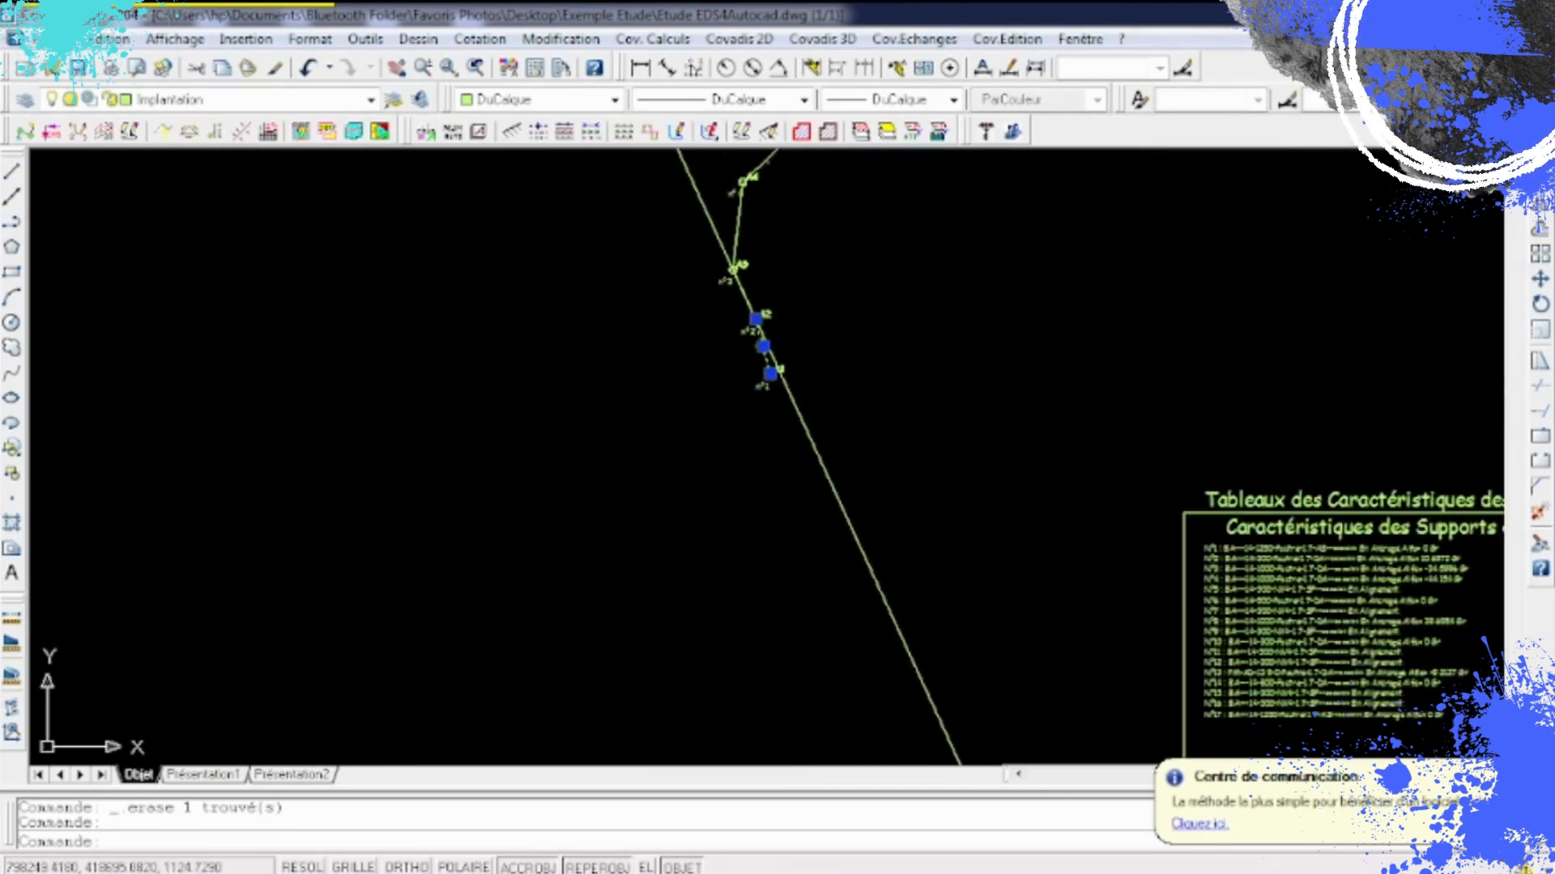
scroll(776, 370, "up", 7)
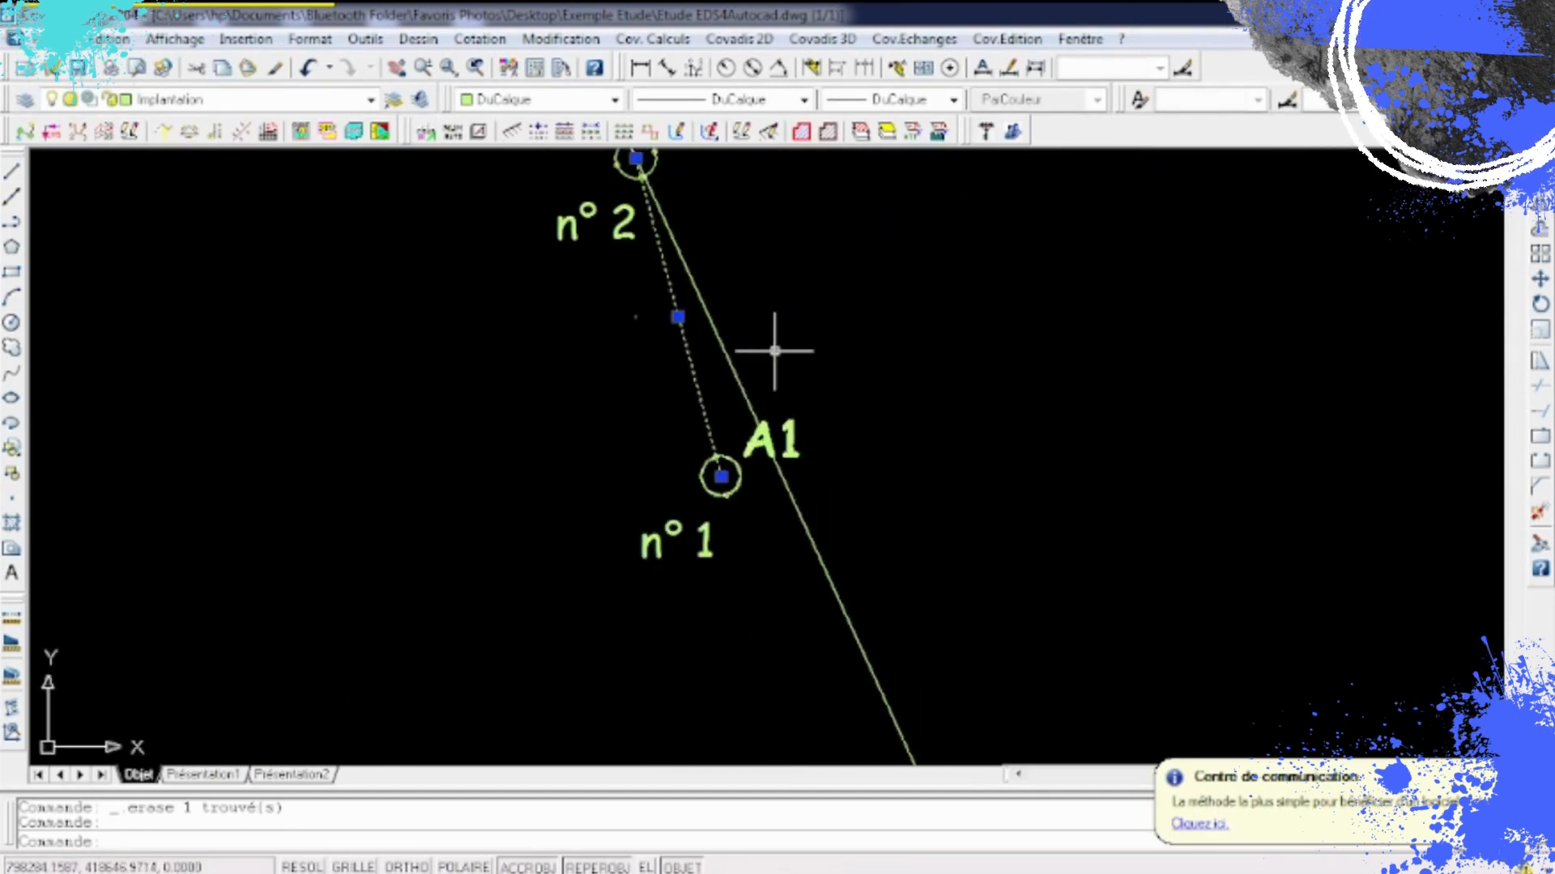
key("Escape")
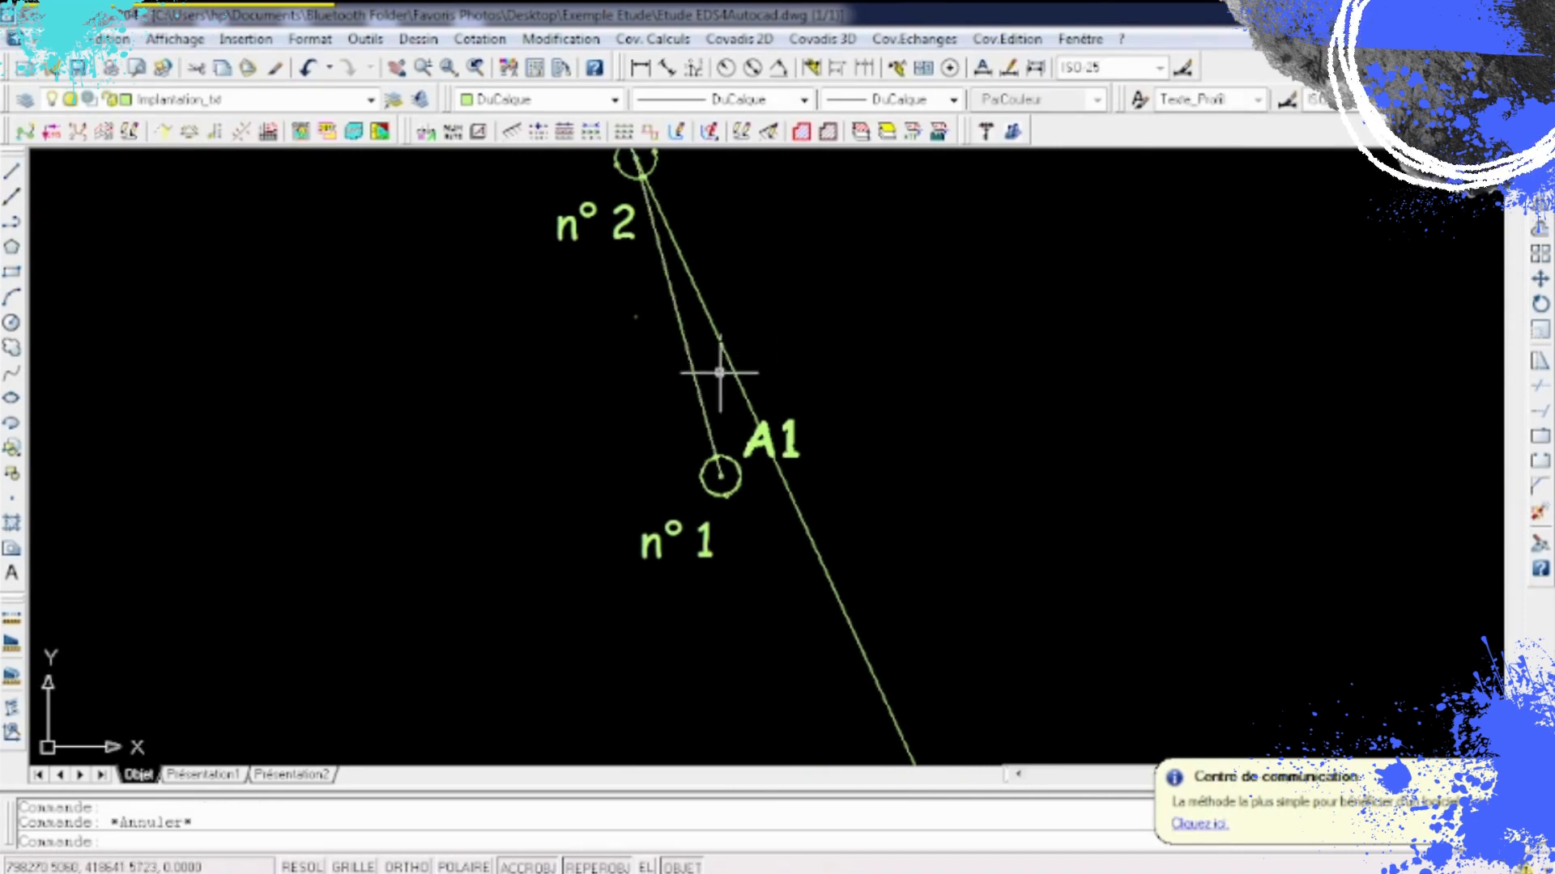
scroll(896, 547, "down", 5)
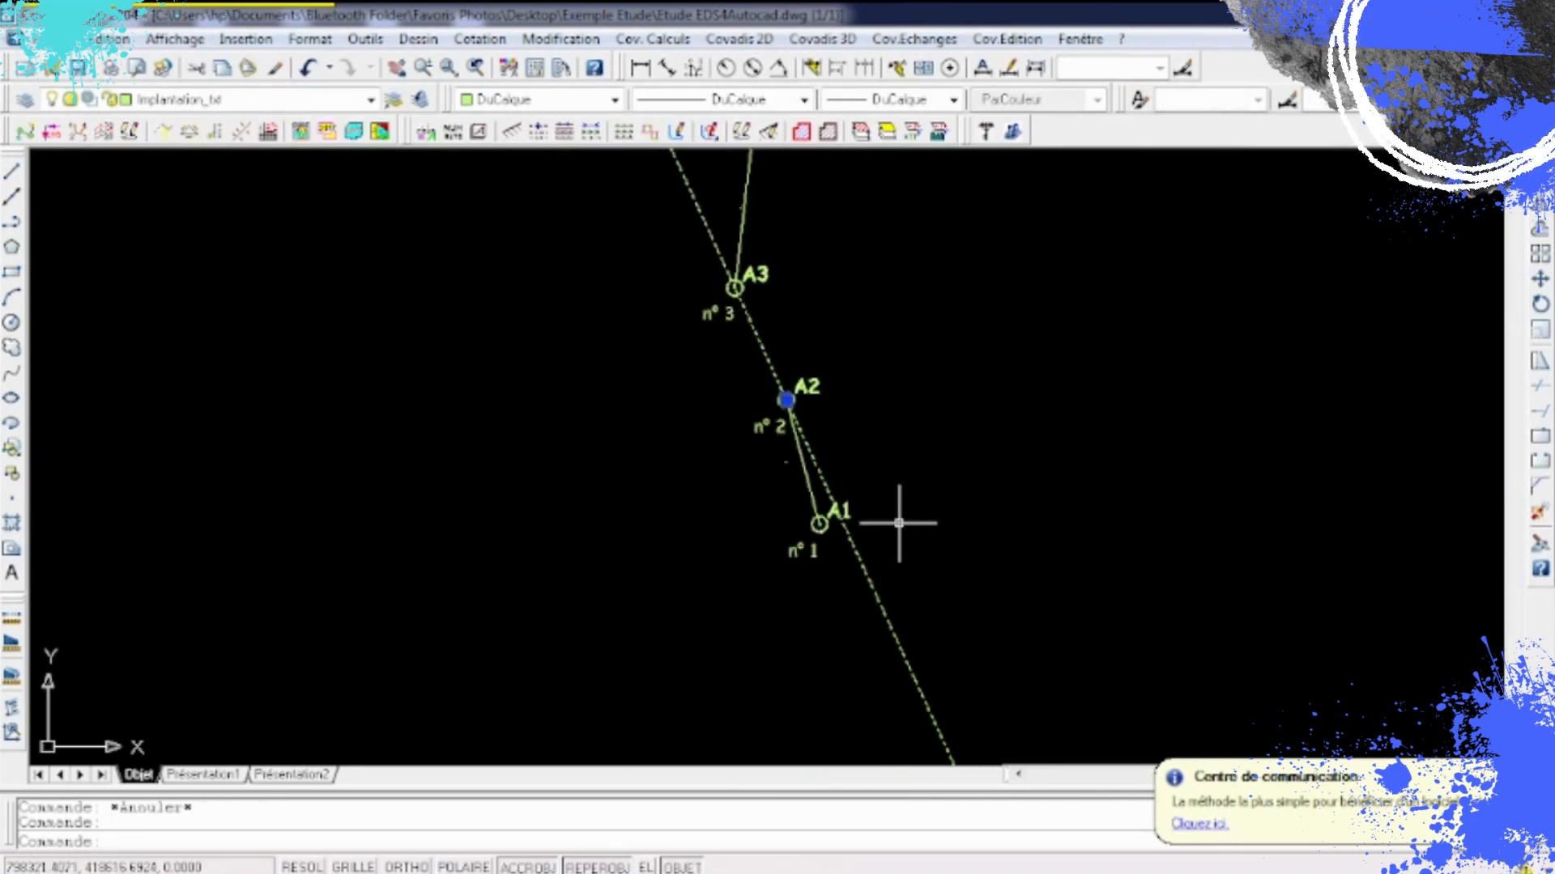
key("Delete")
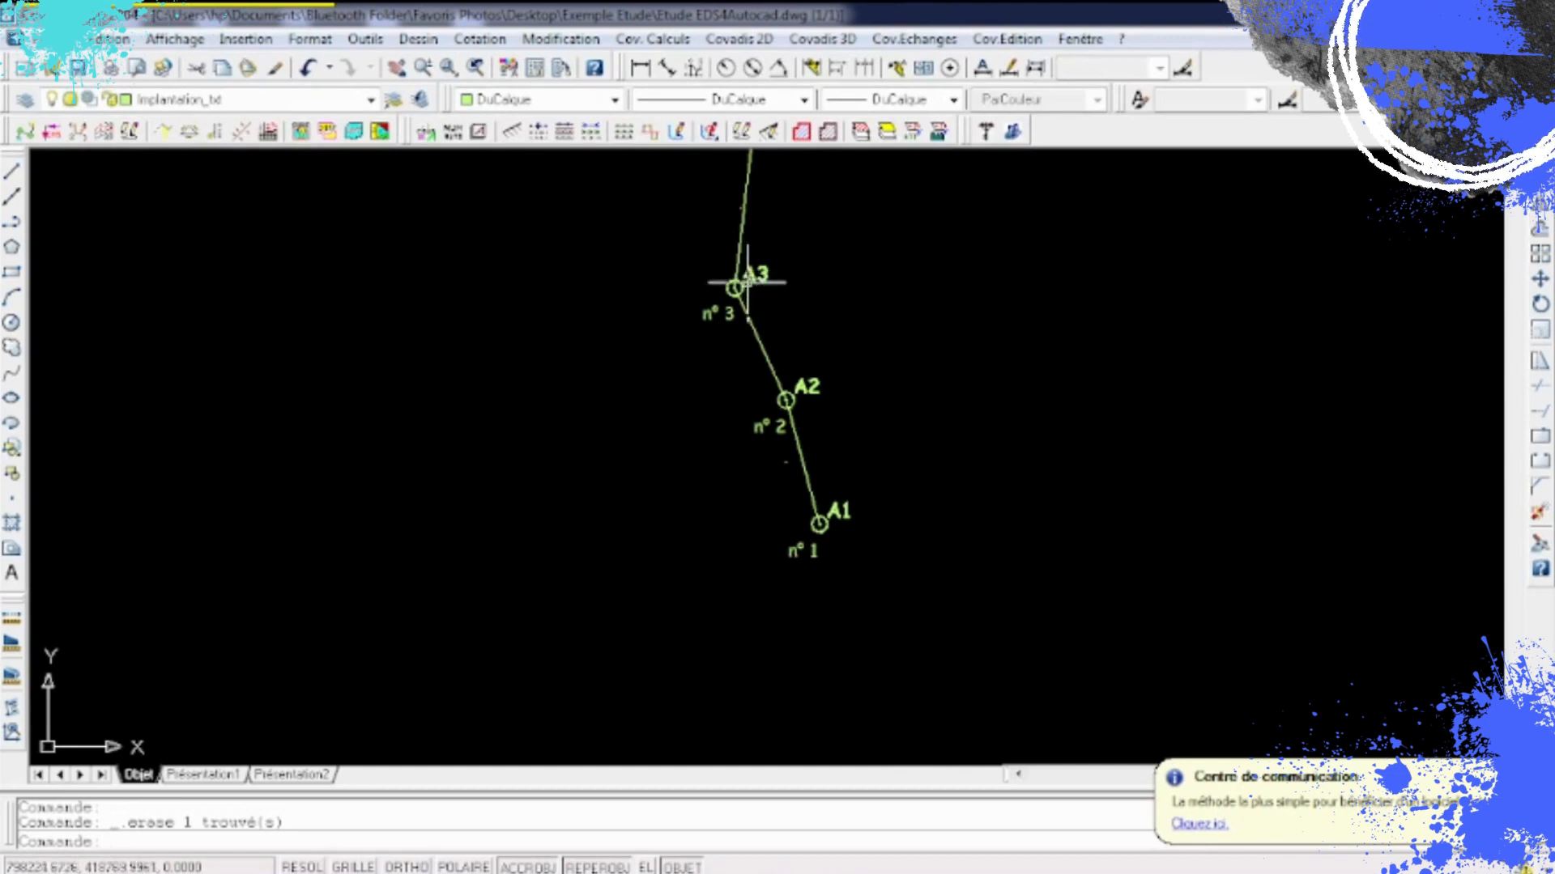
- Add an aligned dimension between the centres of supports n° 6 and n° 7, with its dimension line offset southeast of the route
scroll(756, 308, "up", 2)
scroll(739, 420, "down", 5)
scroll(889, 217, "up", 8)
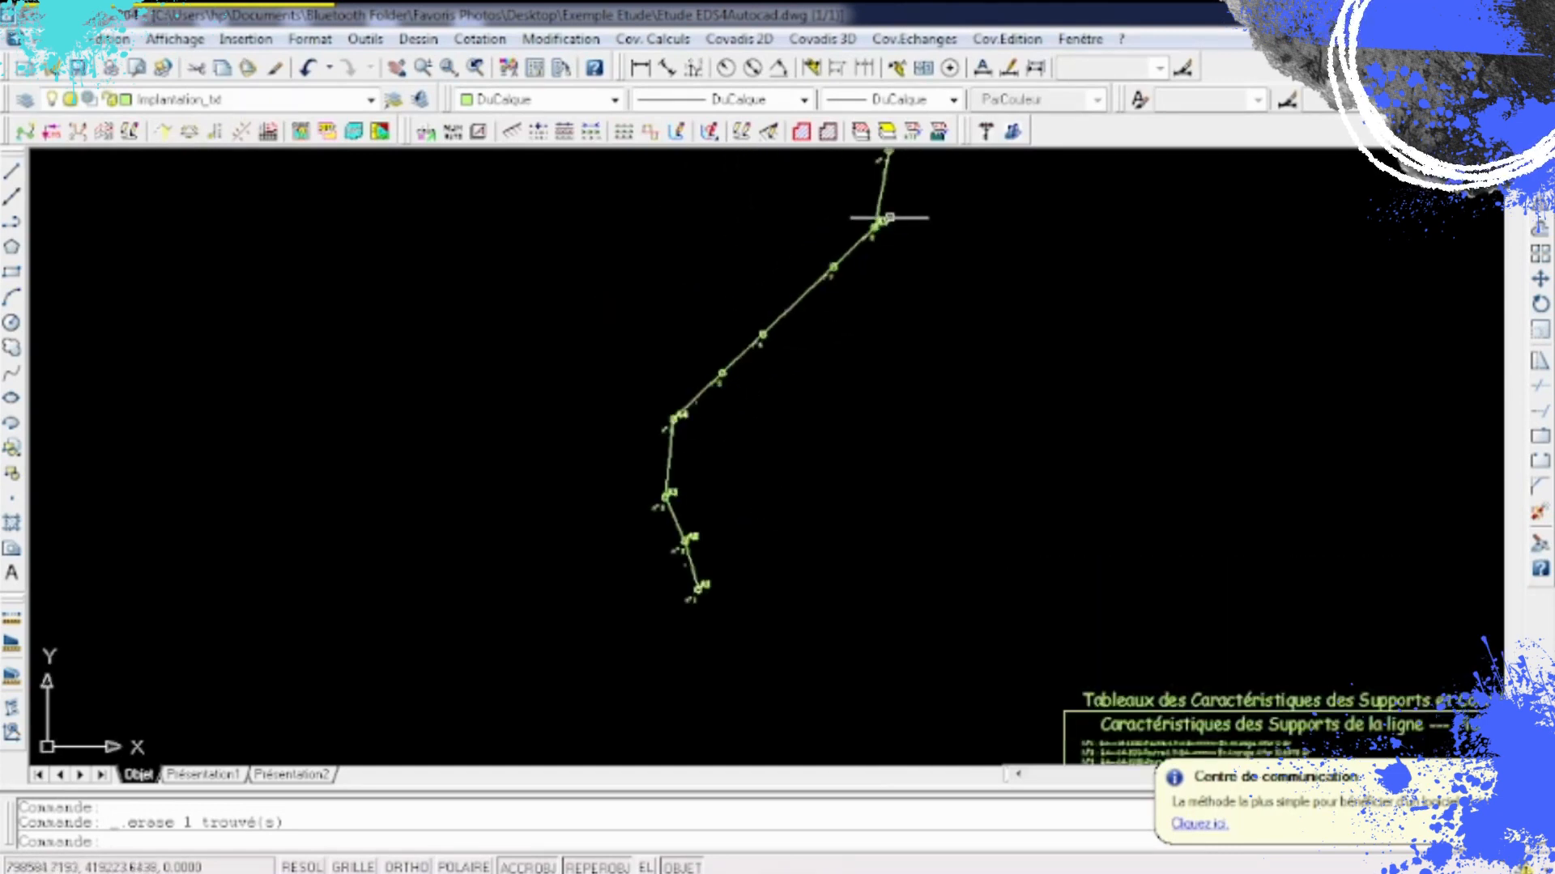
scroll(888, 223, "down", 5)
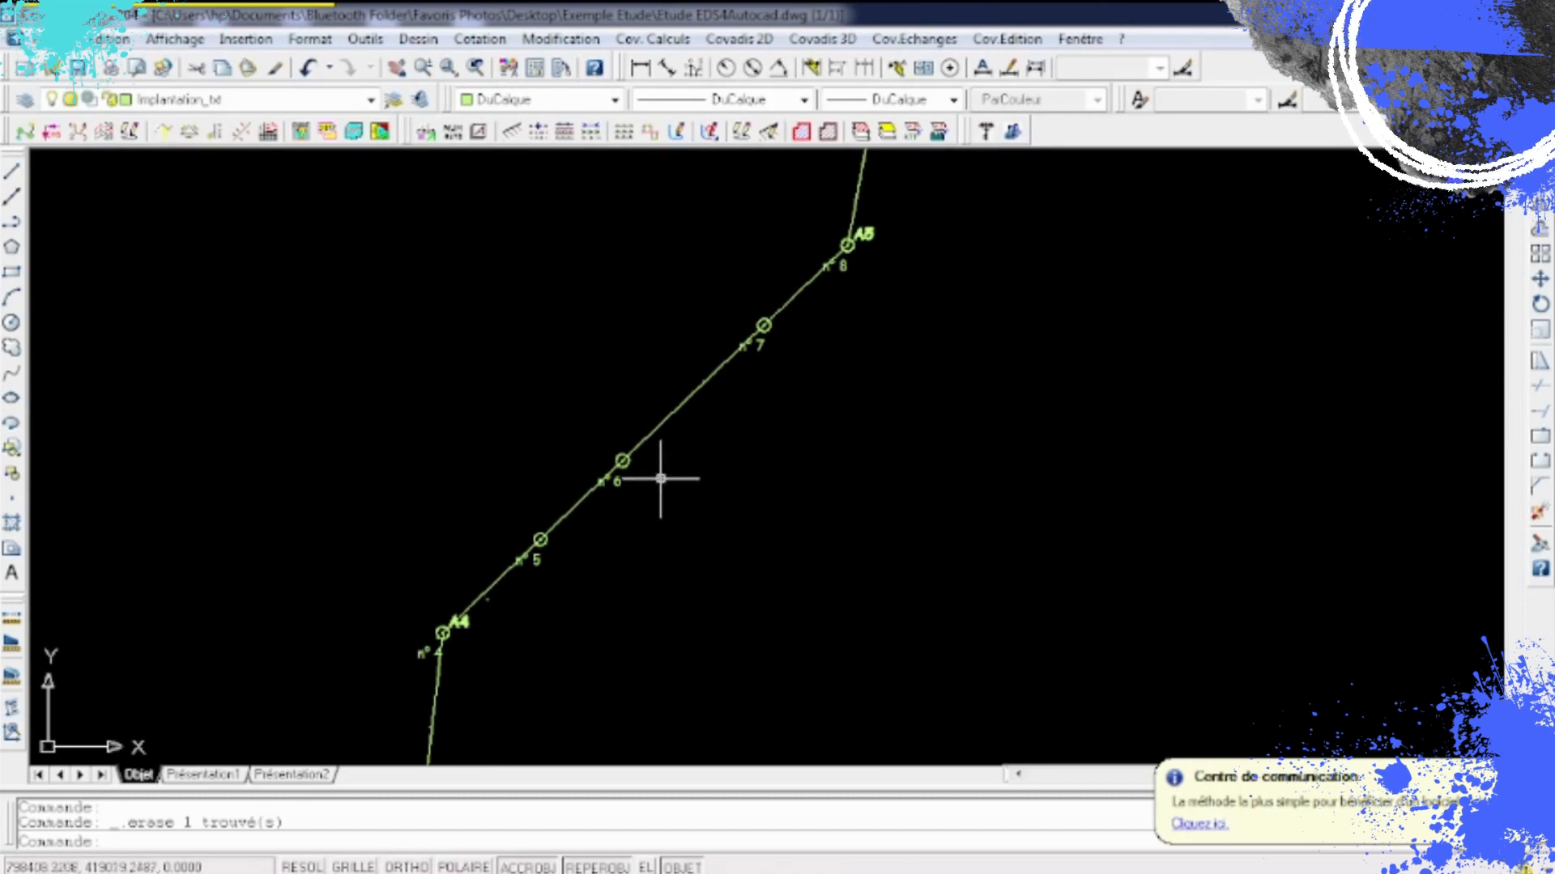
scroll(667, 381, "up", 3)
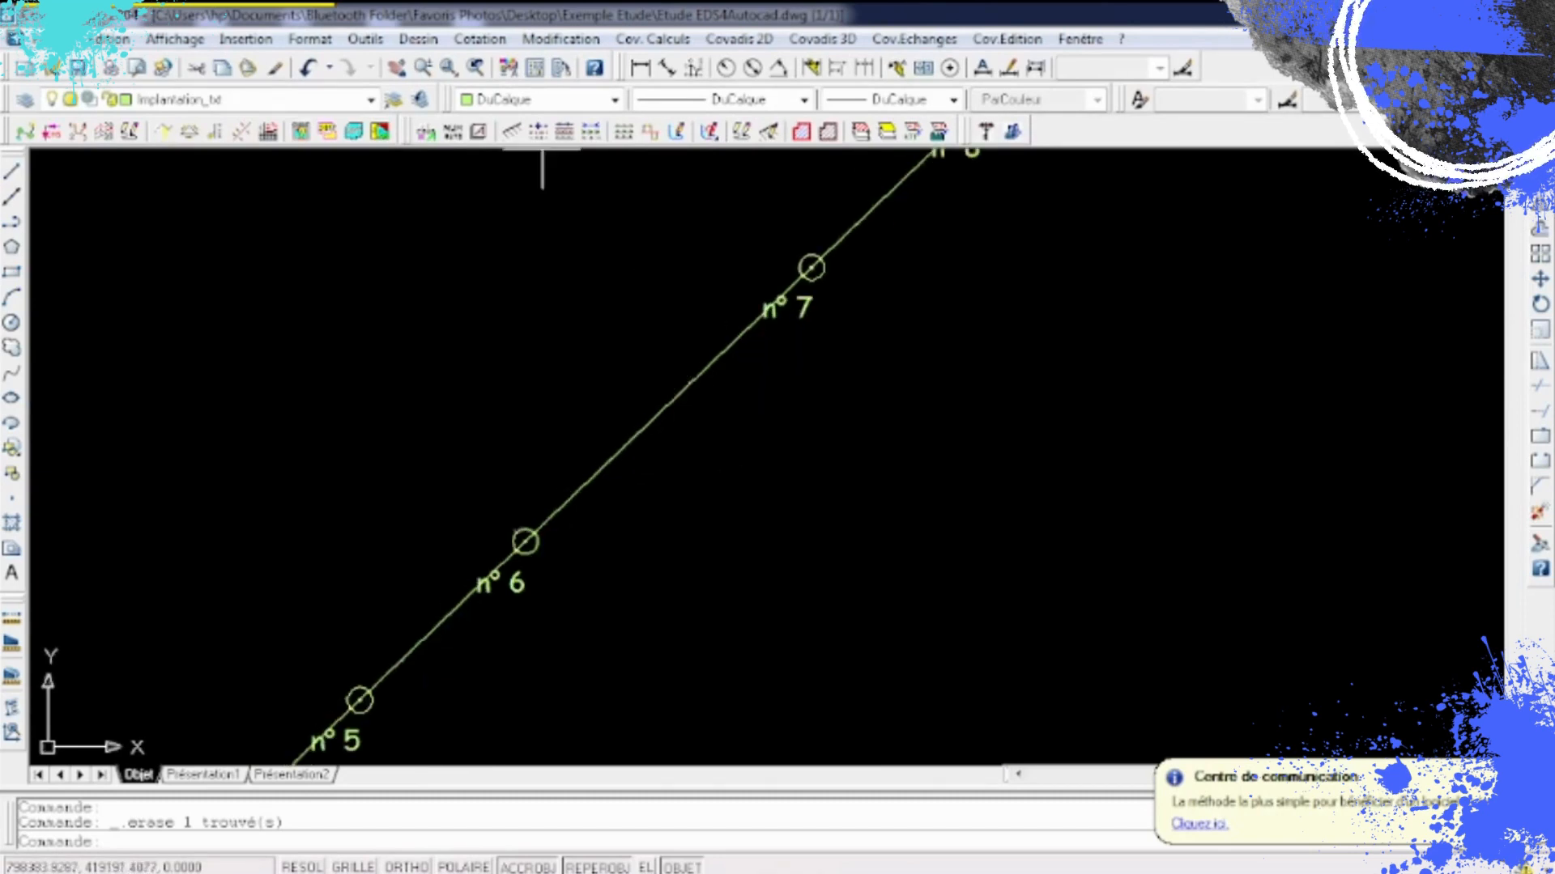
left_click(666, 68)
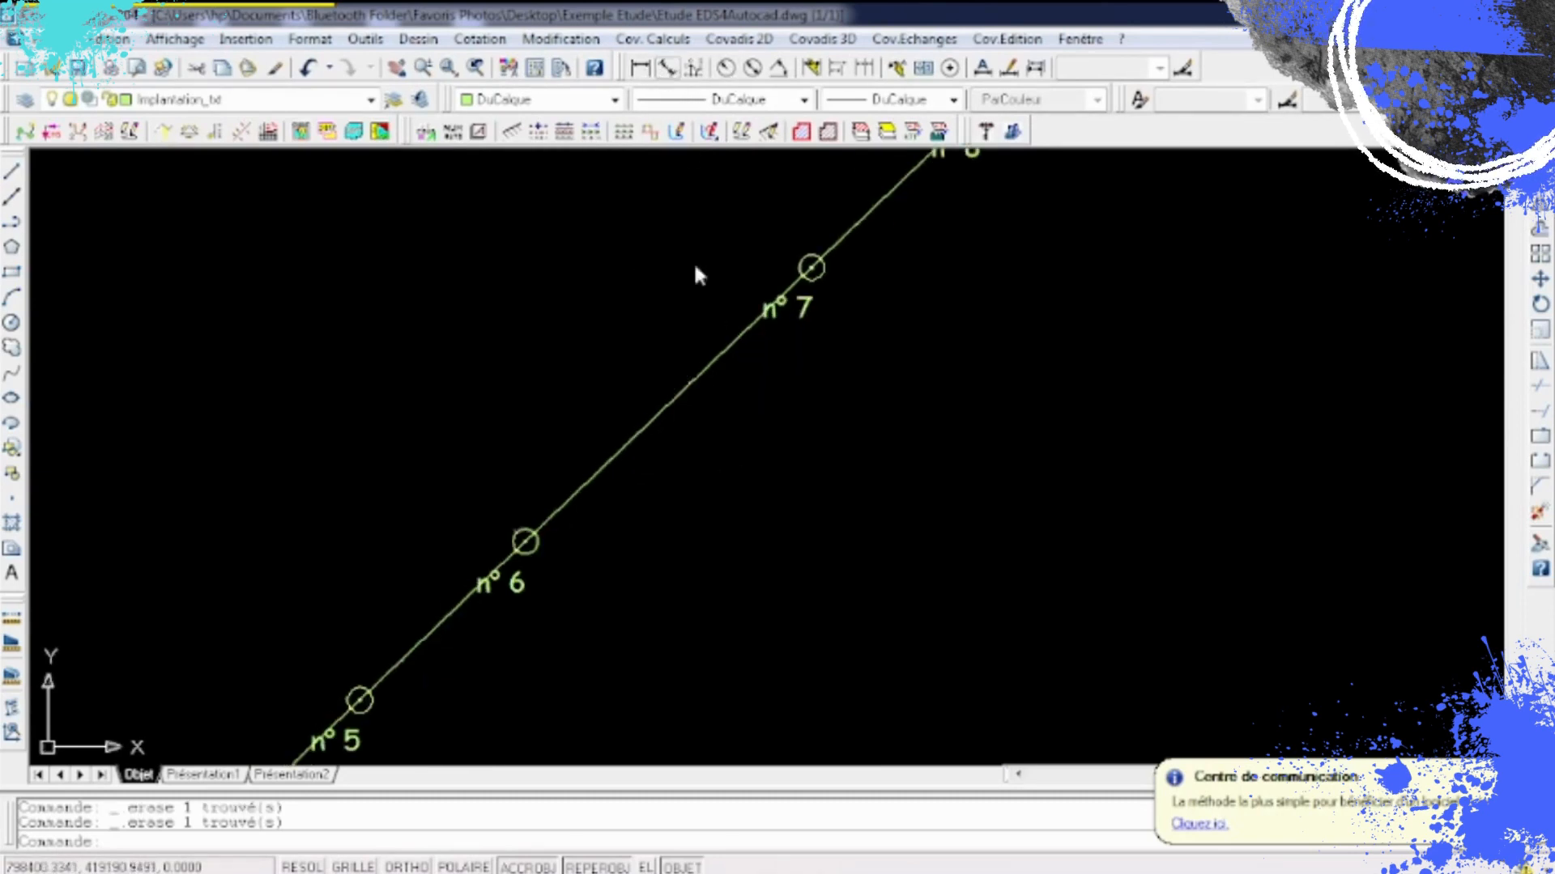
scroll(525, 540, "up", 4)
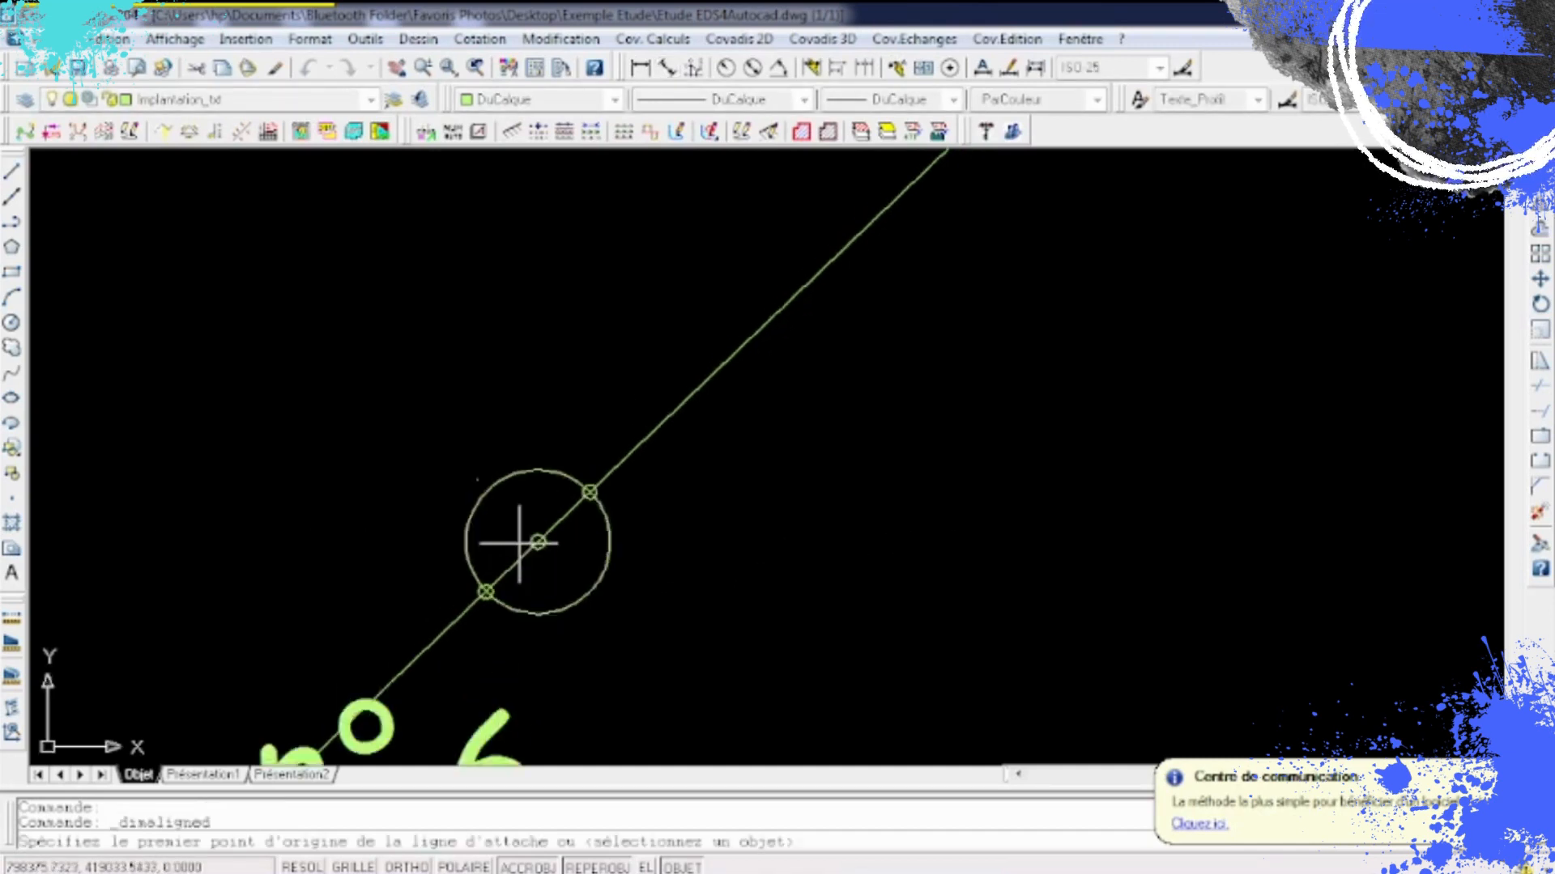
left_click(544, 537)
scroll(580, 573, "down", 4)
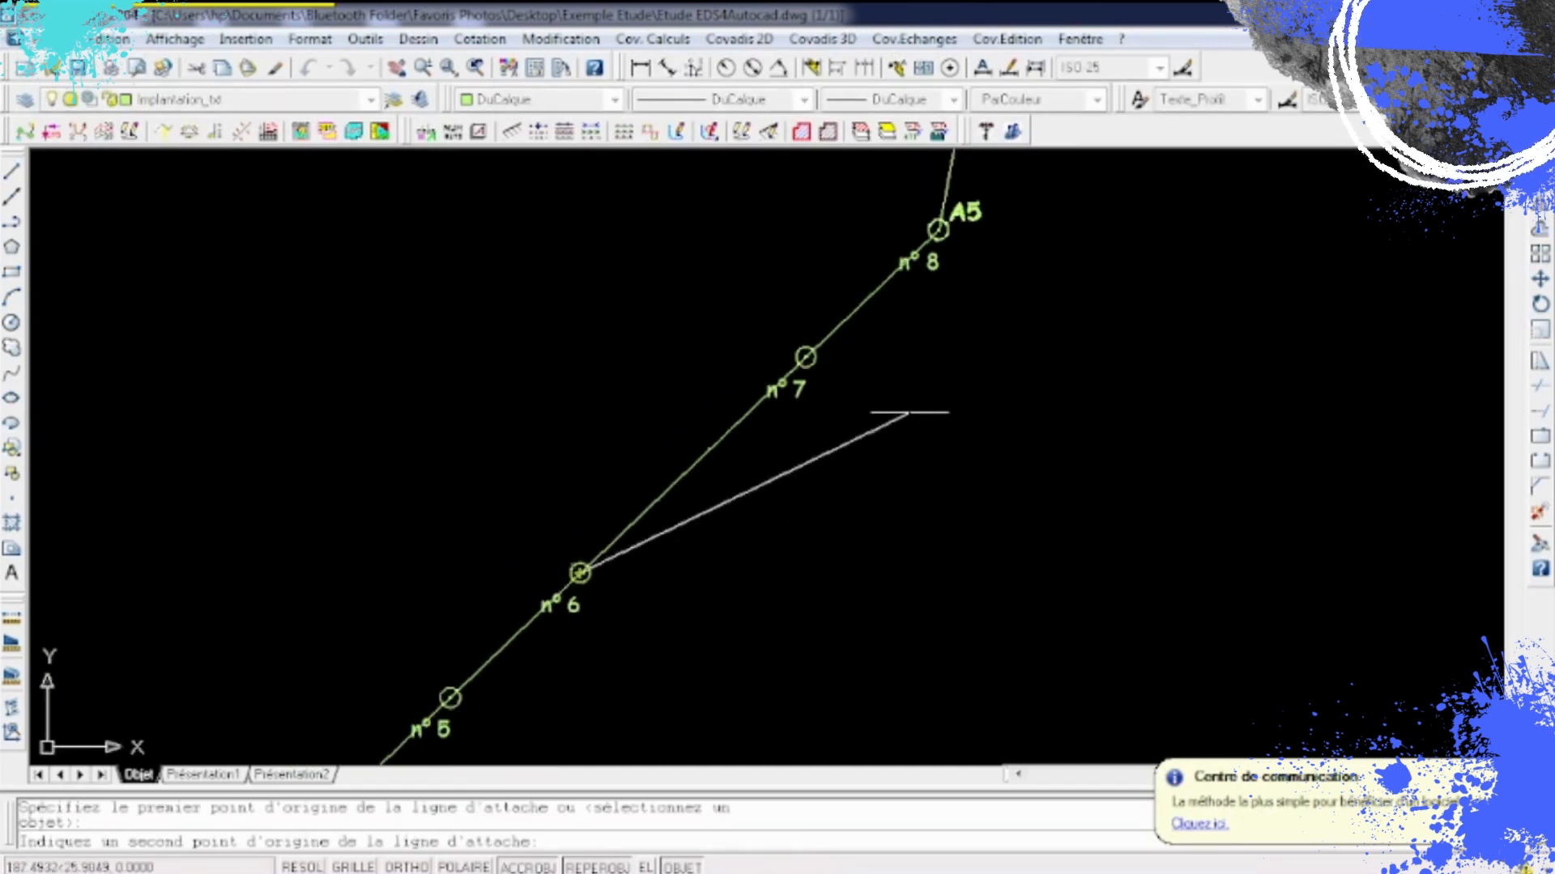
scroll(823, 337, "up", 4)
left_click(610, 312)
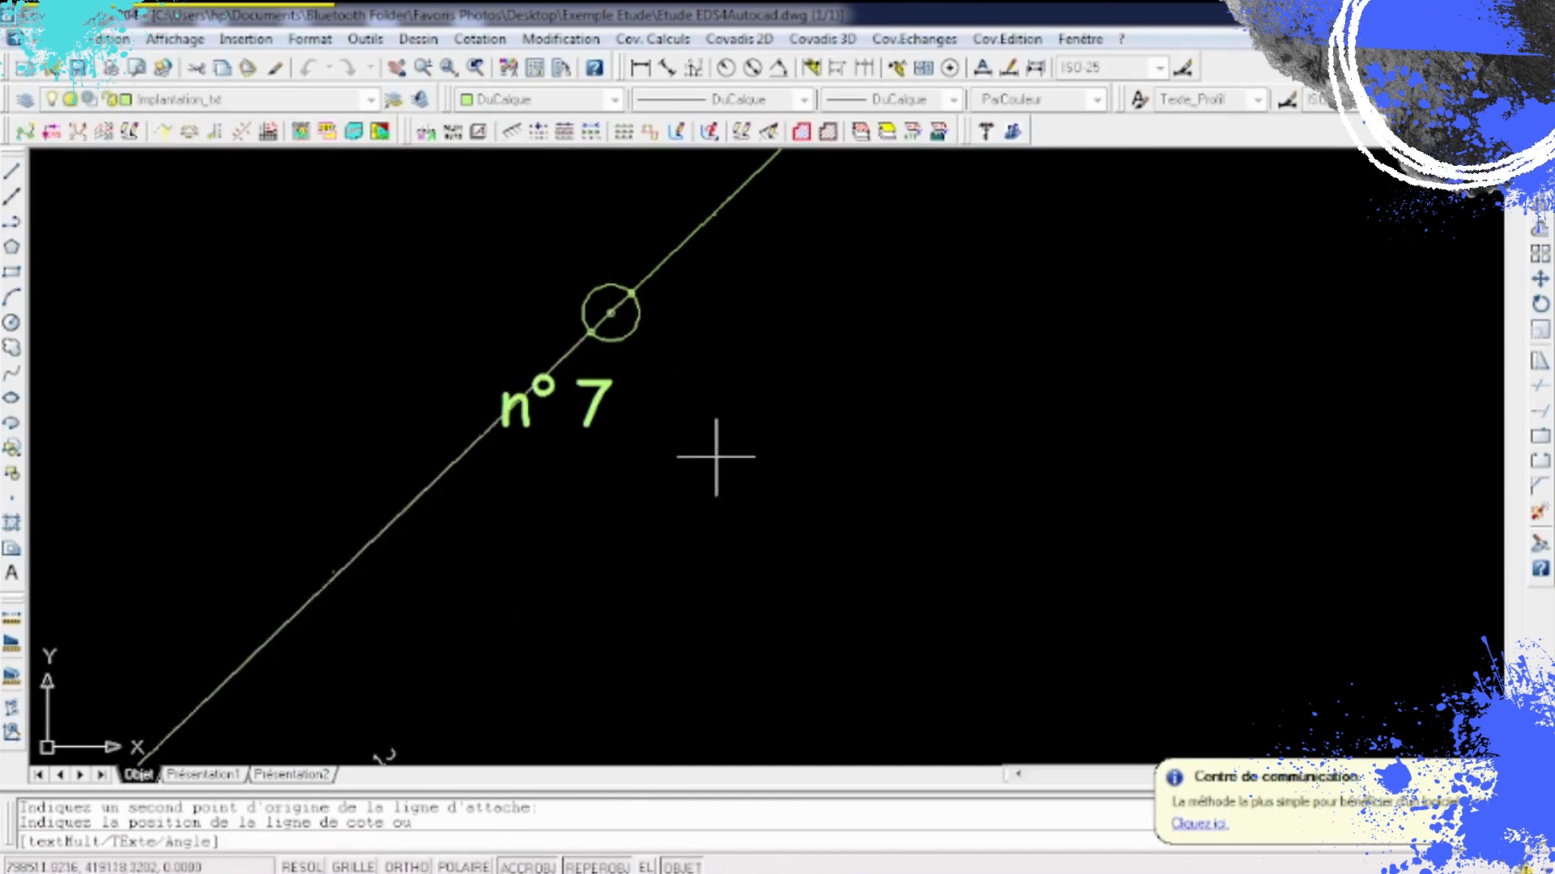
scroll(850, 208, "down", 4)
scroll(796, 424, "up", 2)
scroll(796, 424, "up", 3)
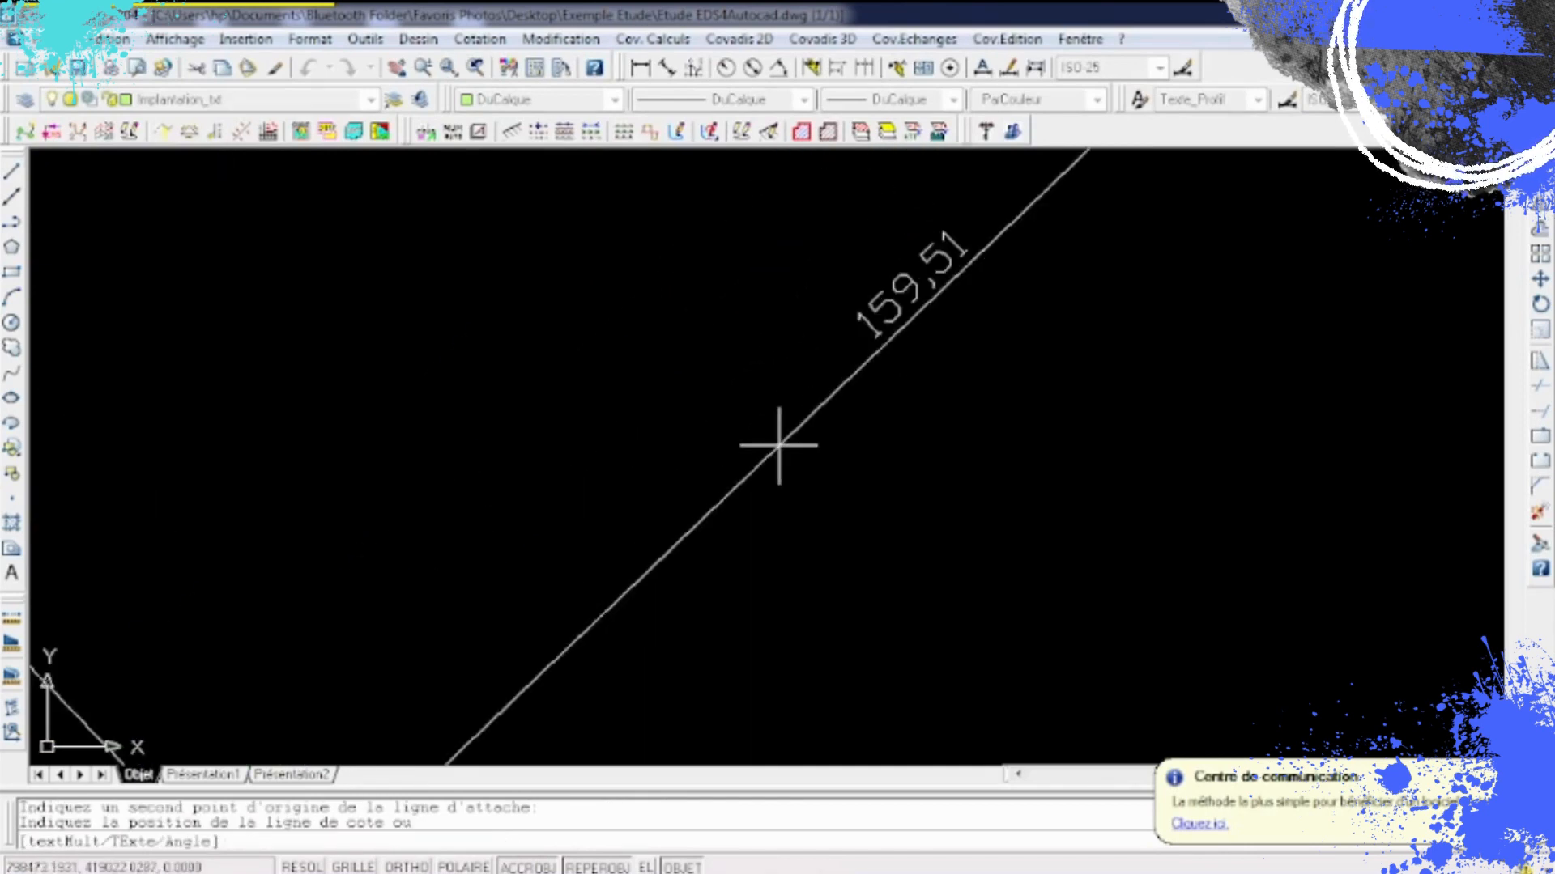
scroll(777, 444, "down", 2)
left_click(854, 421)
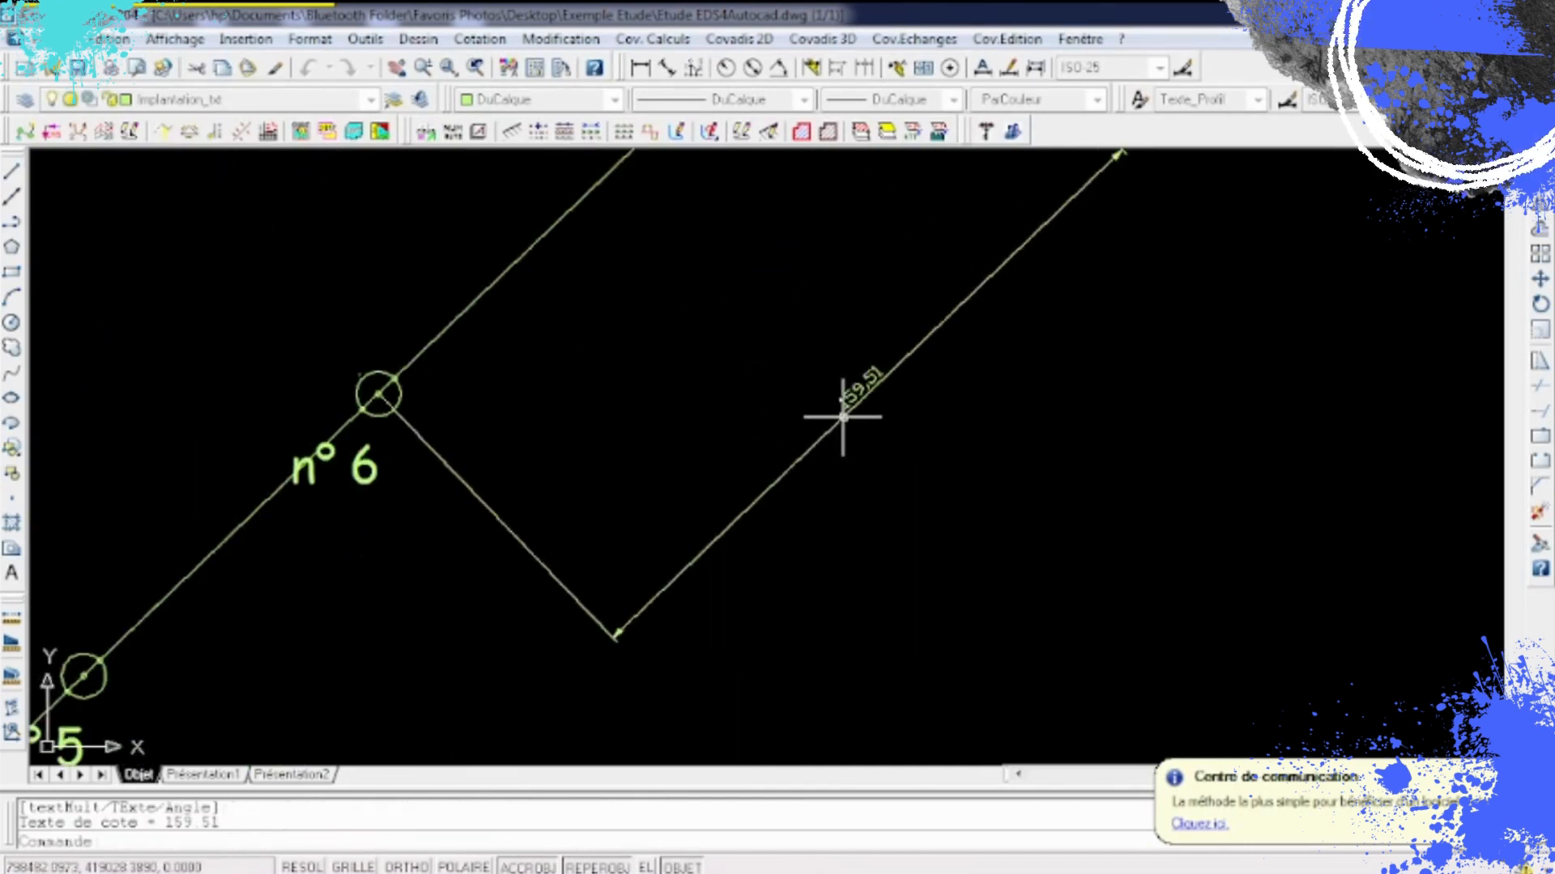
scroll(537, 508, "down", 4)
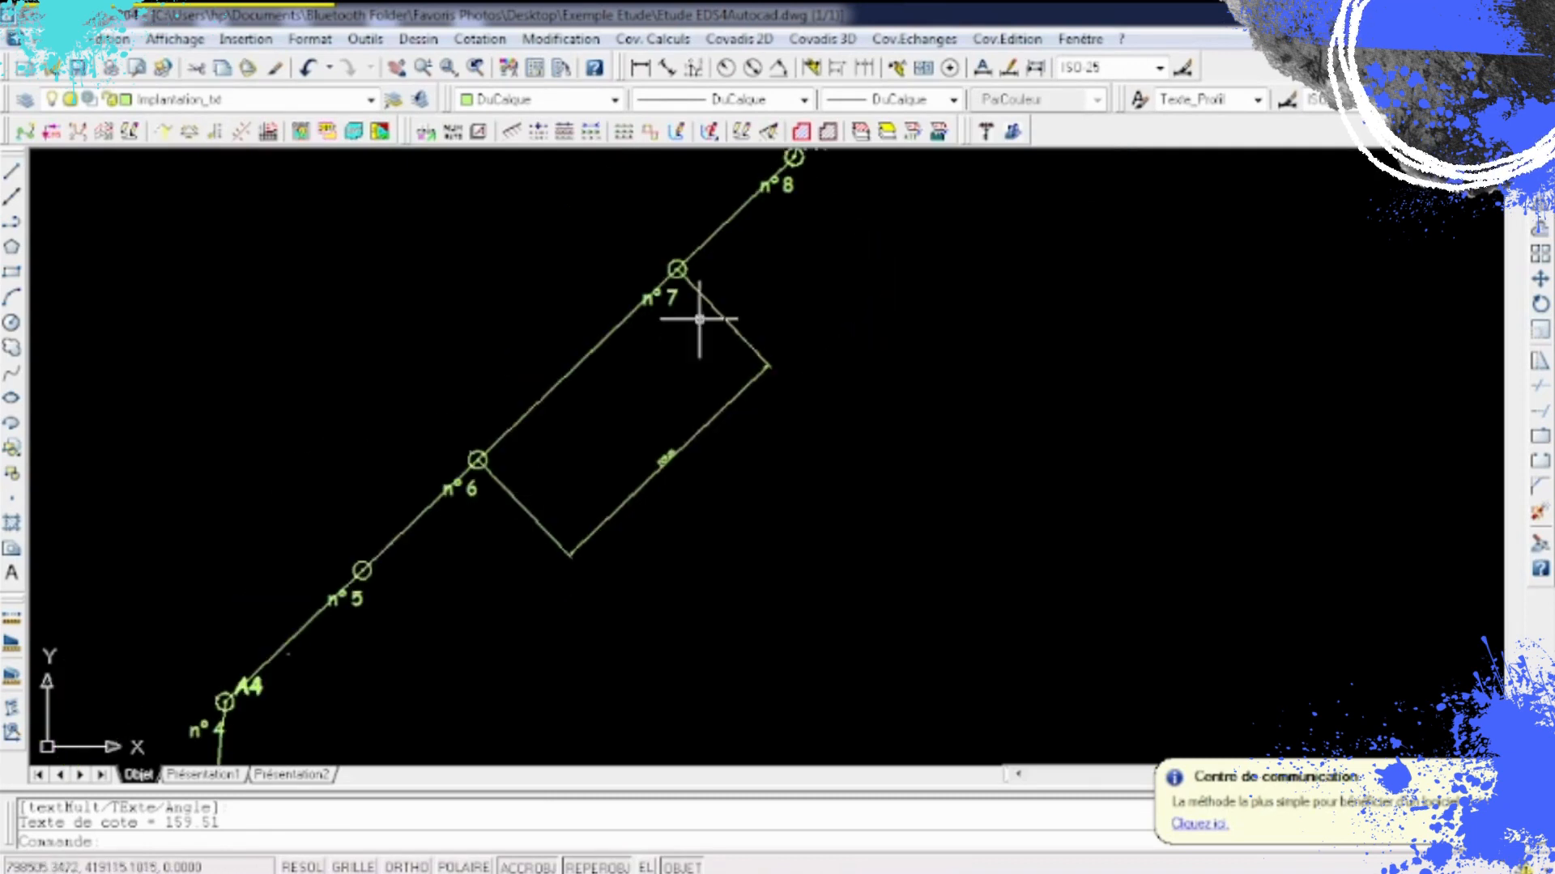
scroll(663, 444, "up", 5)
scroll(520, 472, "down", 3)
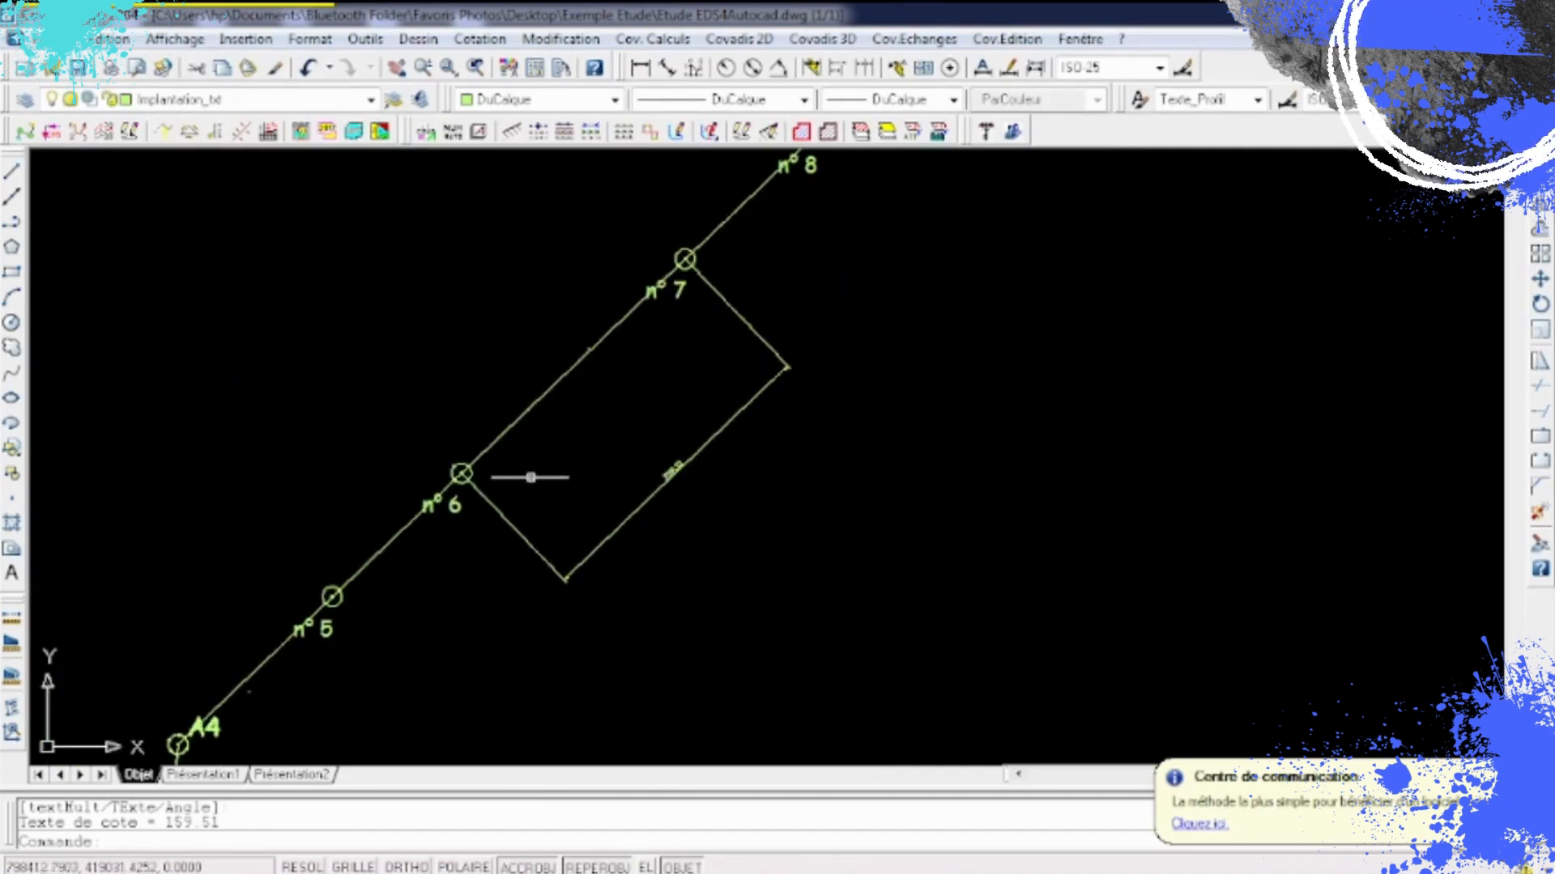
- Read the aligned dimension's text between supports n° 6 and n° 7 and erase that dimension
scroll(469, 475, "up", 3)
scroll(453, 466, "down", 3)
scroll(559, 409, "up", 6)
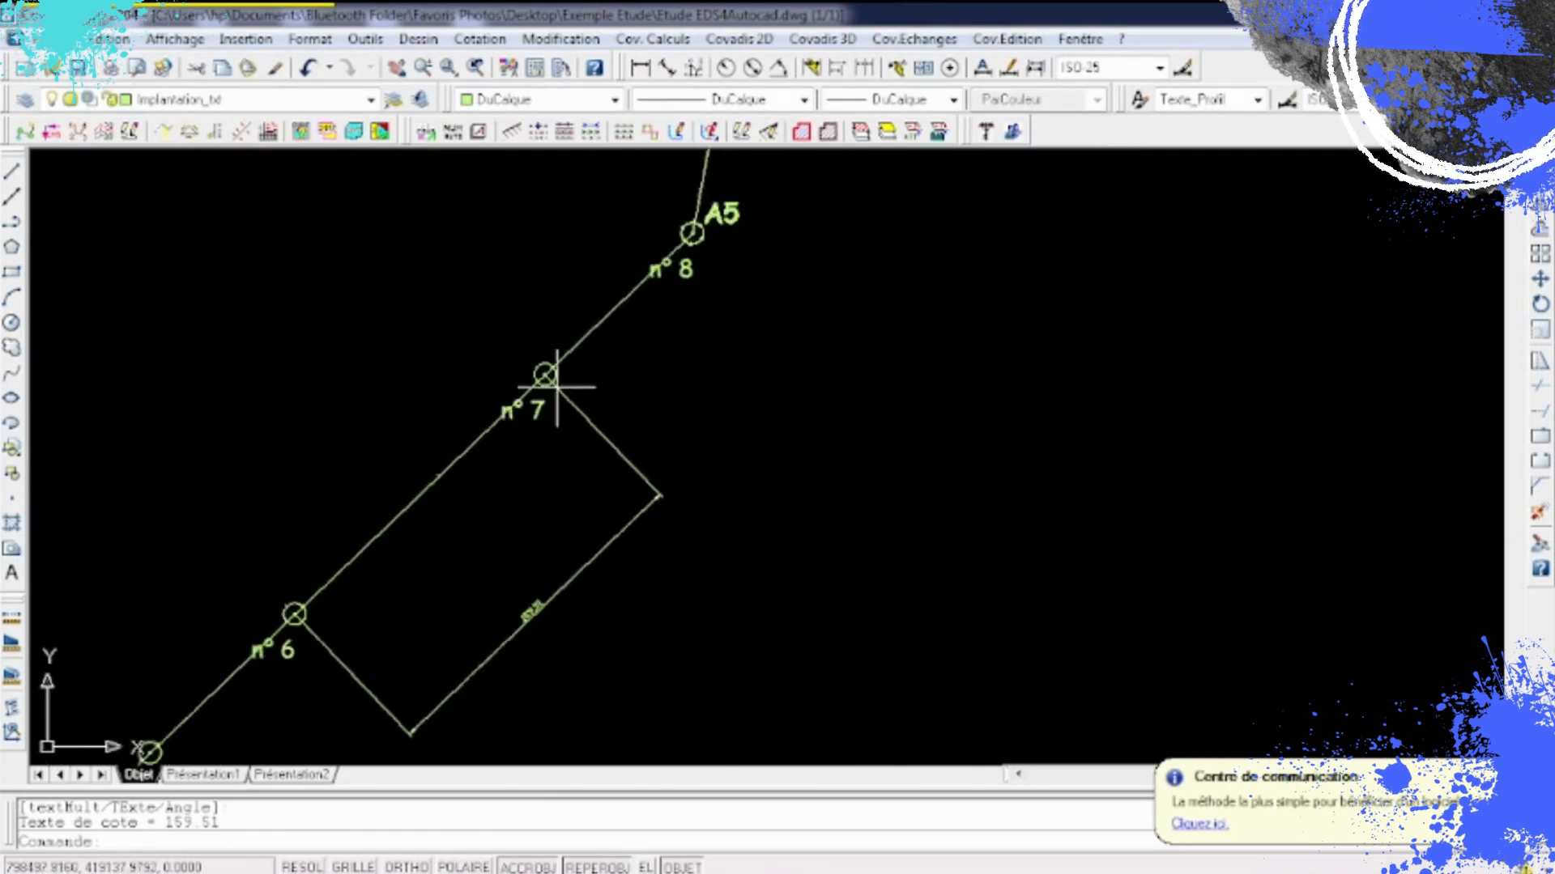
scroll(729, 324, "down", 4)
scroll(656, 567, "up", 5)
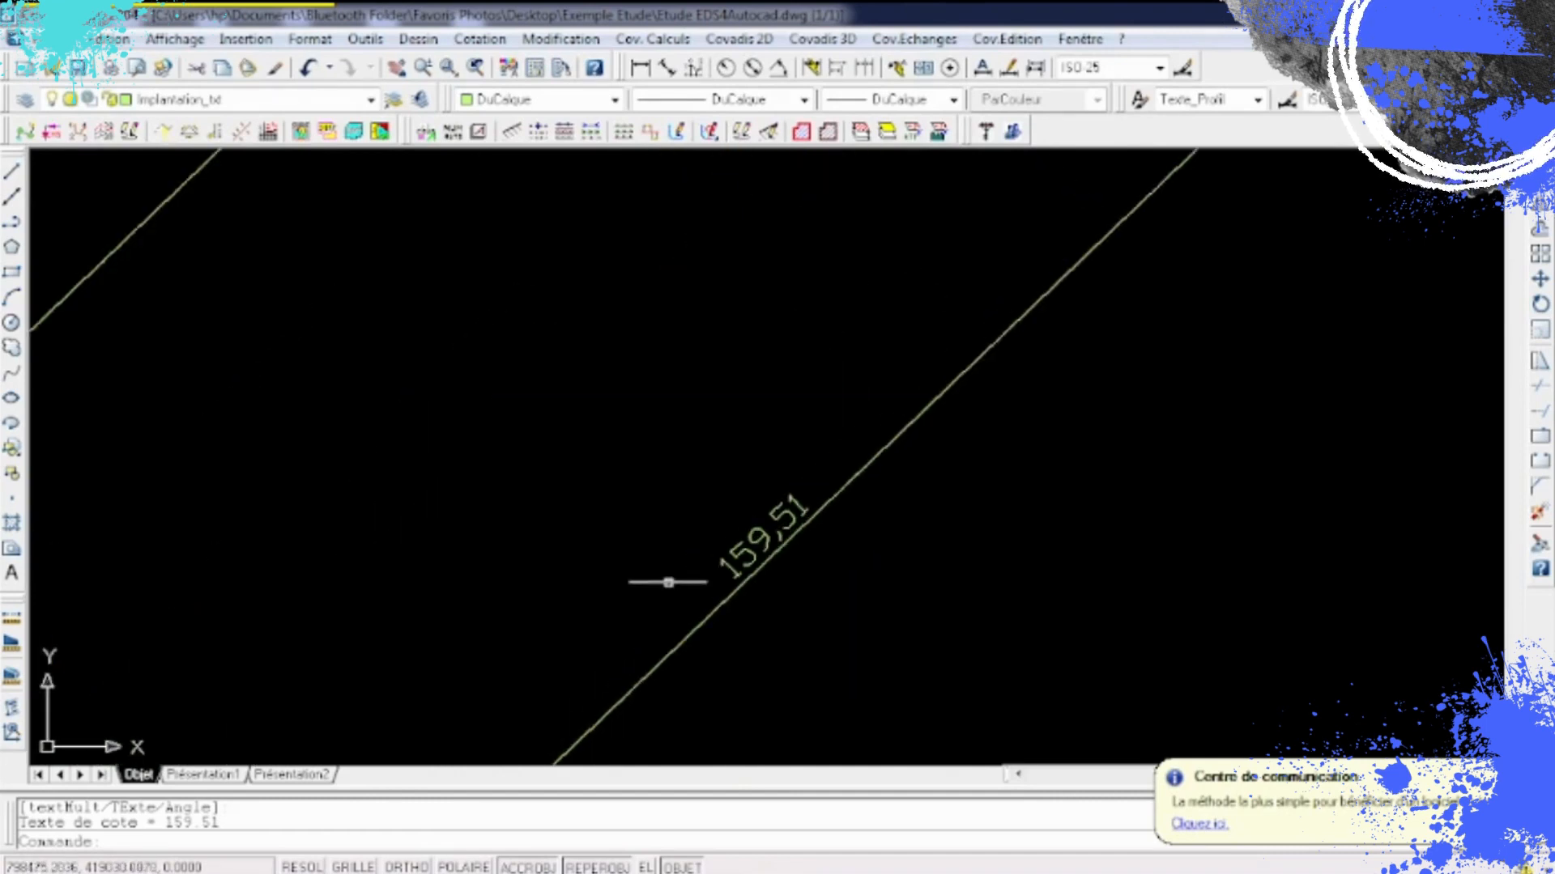
left_click(842, 562)
left_click(729, 475)
scroll(950, 502, "down", 2)
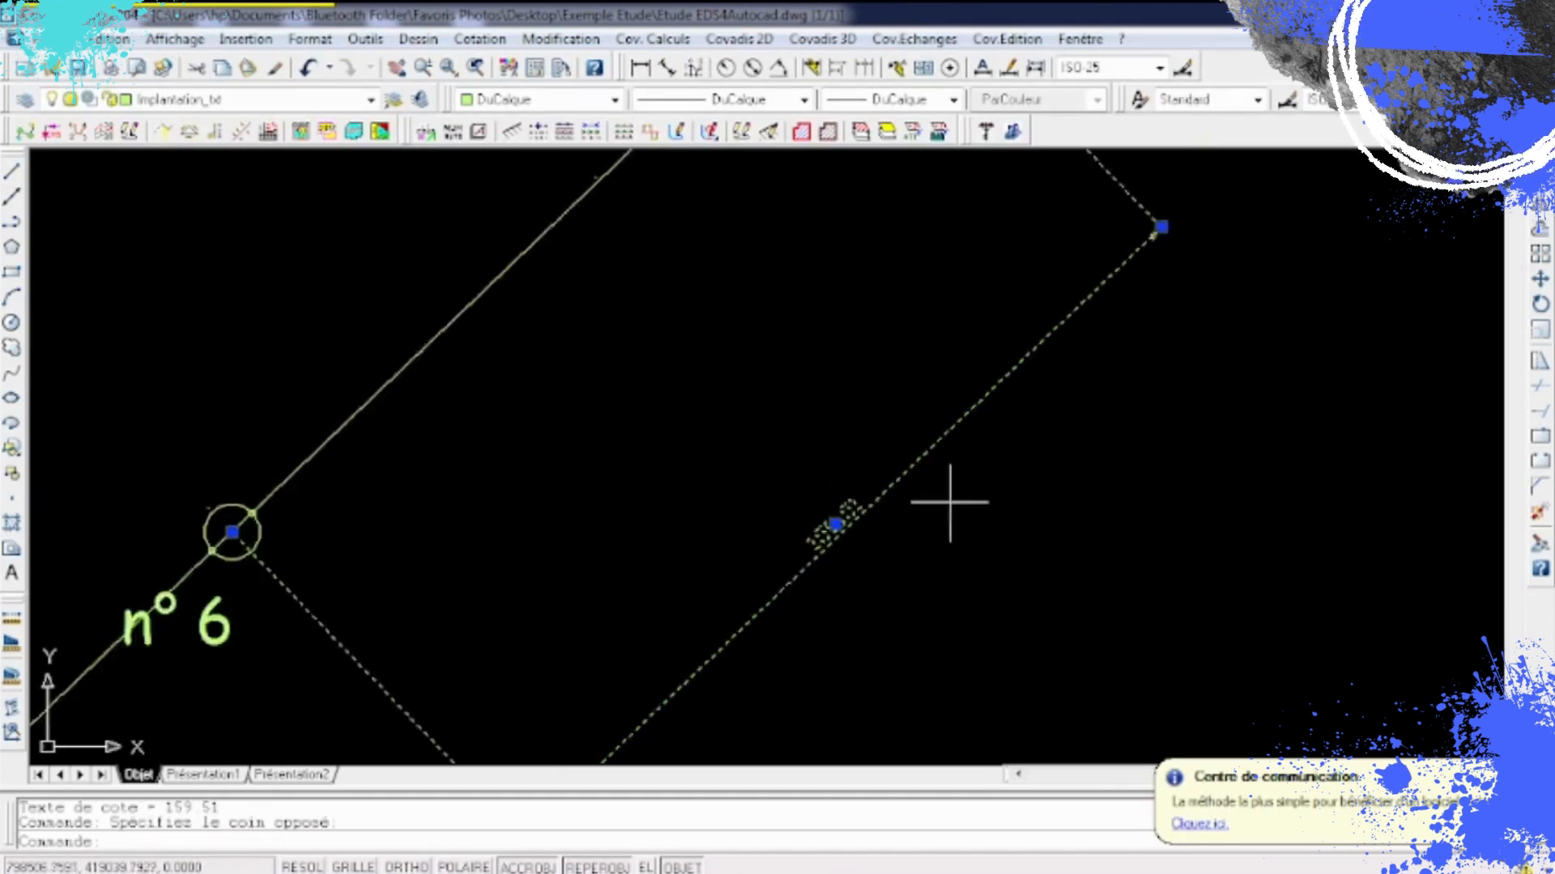
scroll(944, 513, "down", 3)
key("Delete")
- Examine the span length between supports 6 and 7 in Tronçon n° 4 of the longitudinal profile to compare it with the plan dimension
scroll(1061, 306, "down", 10)
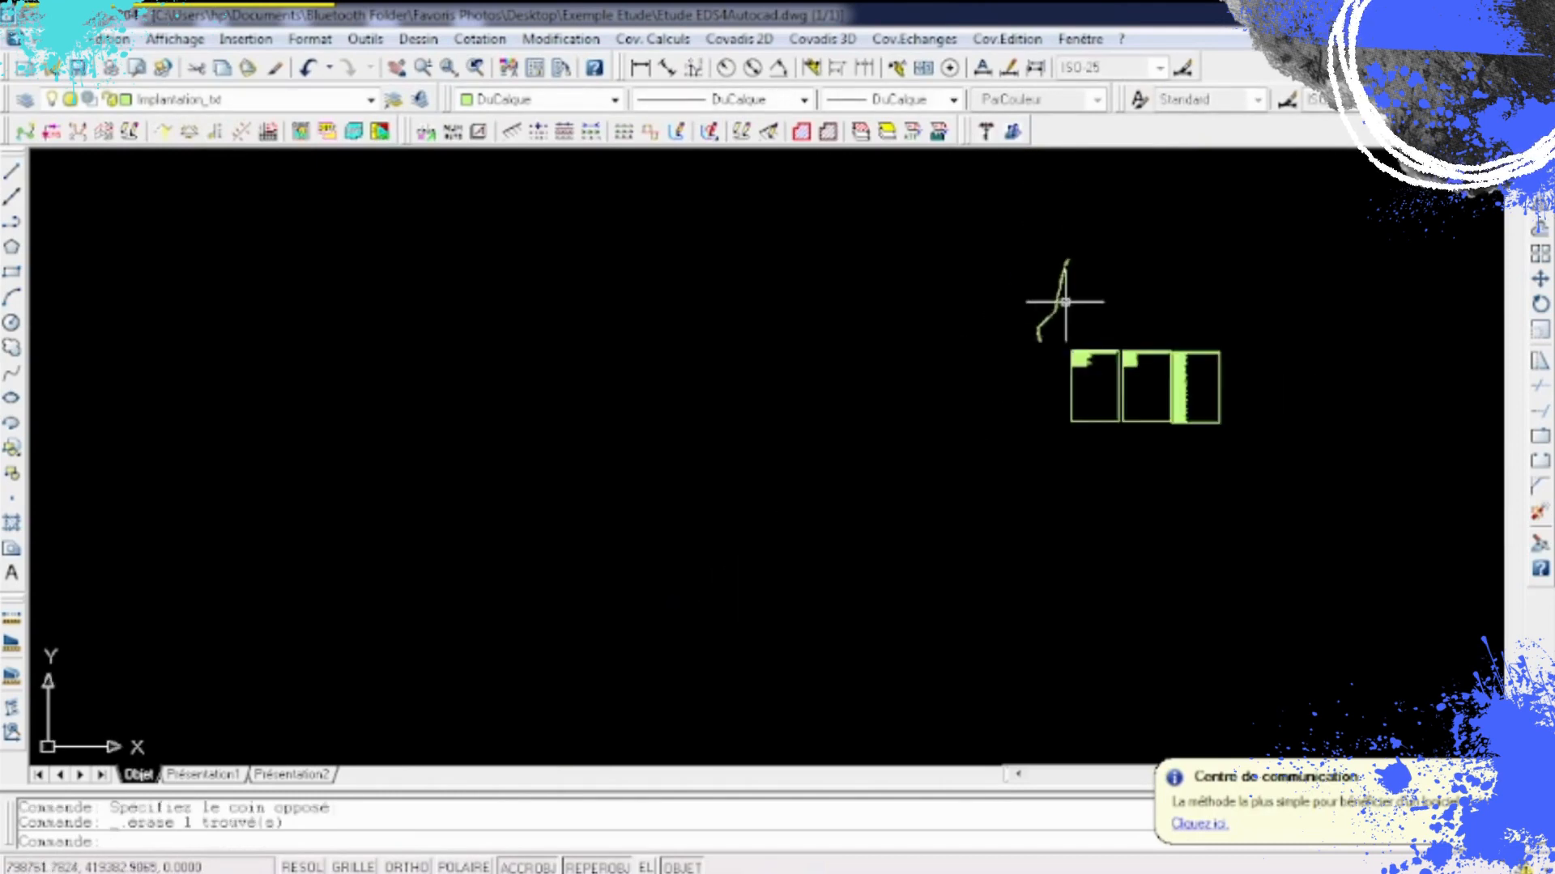
scroll(461, 511, "up", 8)
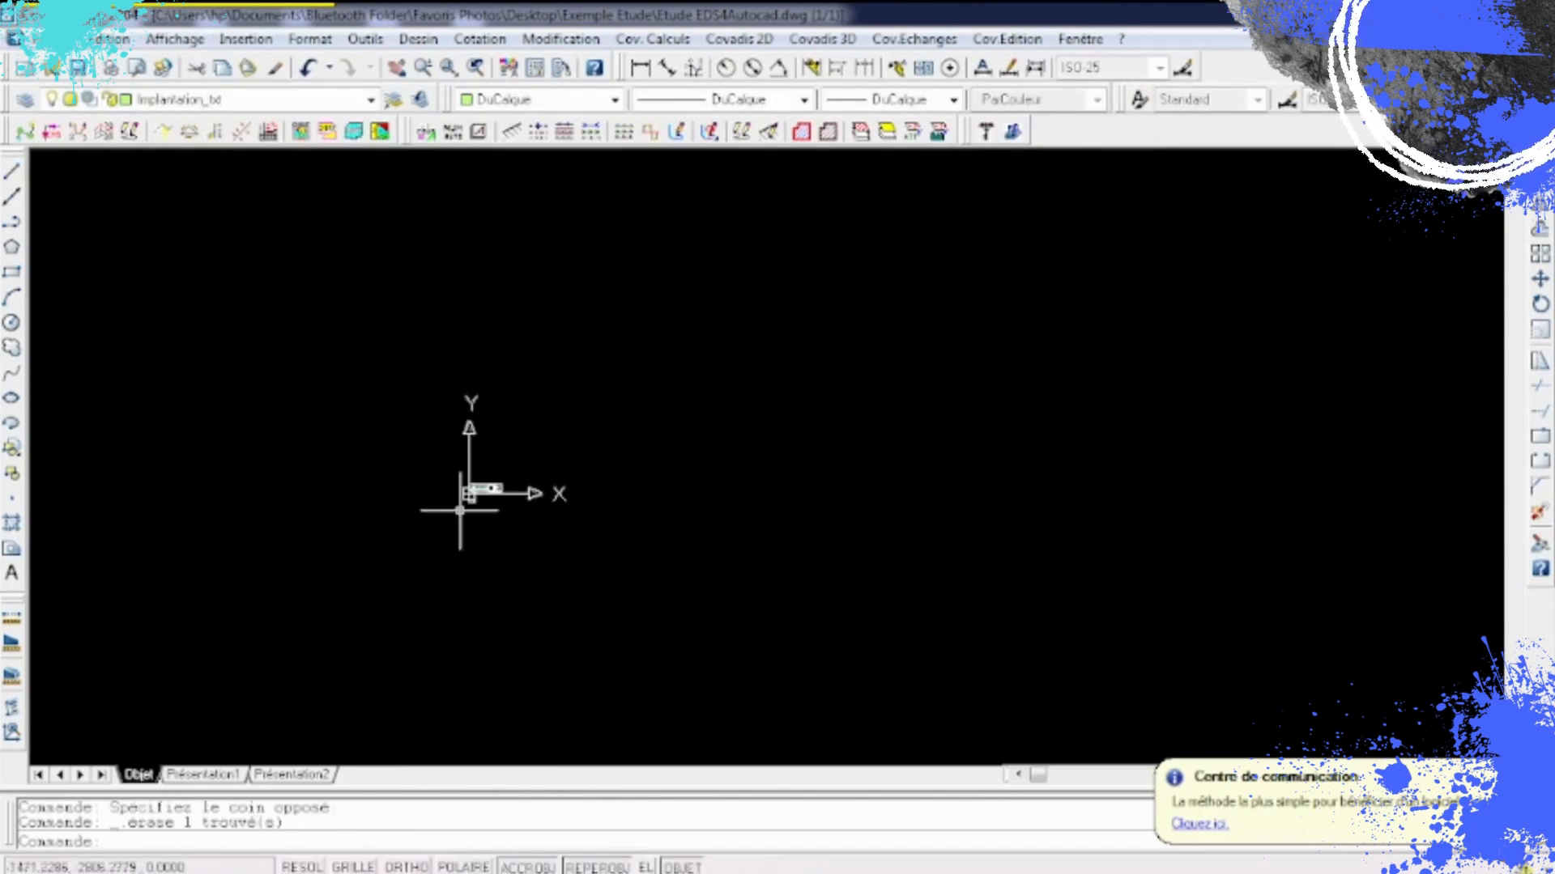
scroll(554, 558, "up", 6)
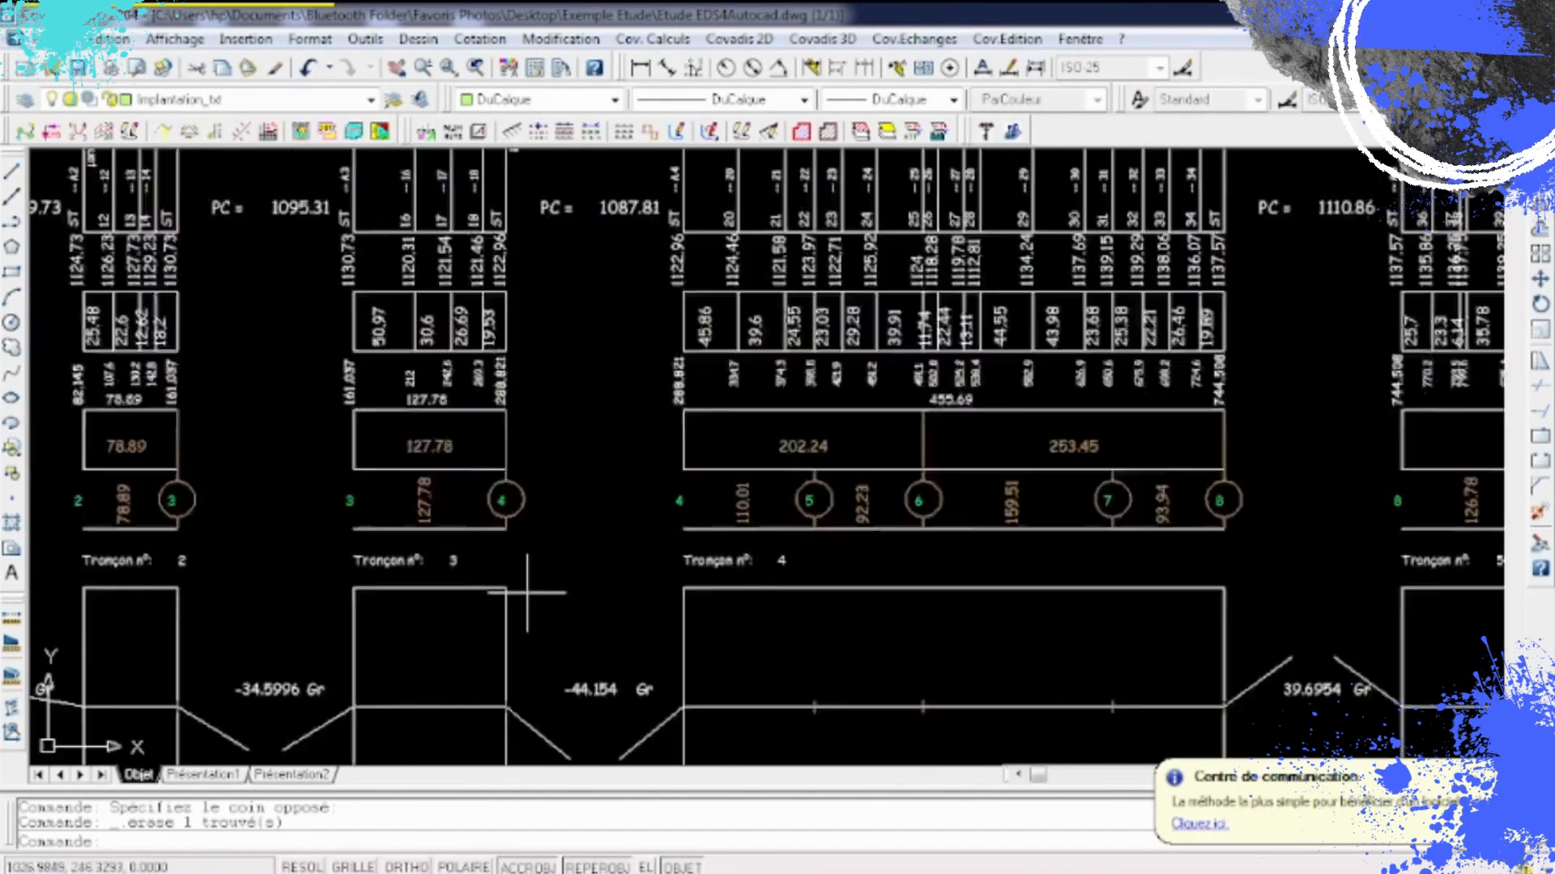
scroll(1174, 470, "up", 2)
middle_click_drag(1174, 472, 729, 474)
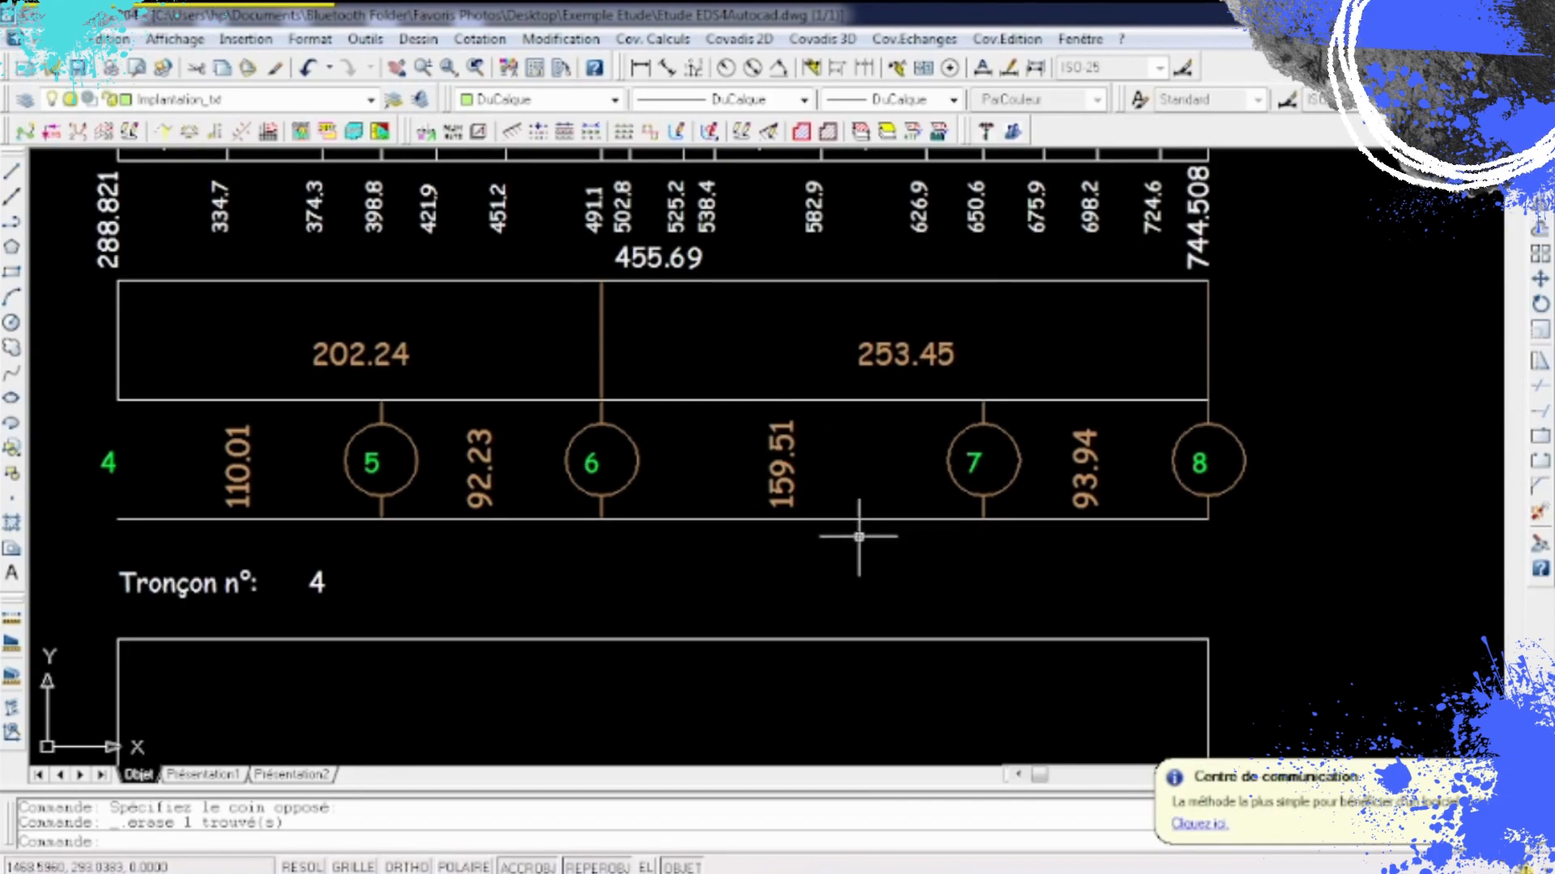
scroll(851, 551, "down", 5)
middle_click_drag(1240, 393, 931, 376)
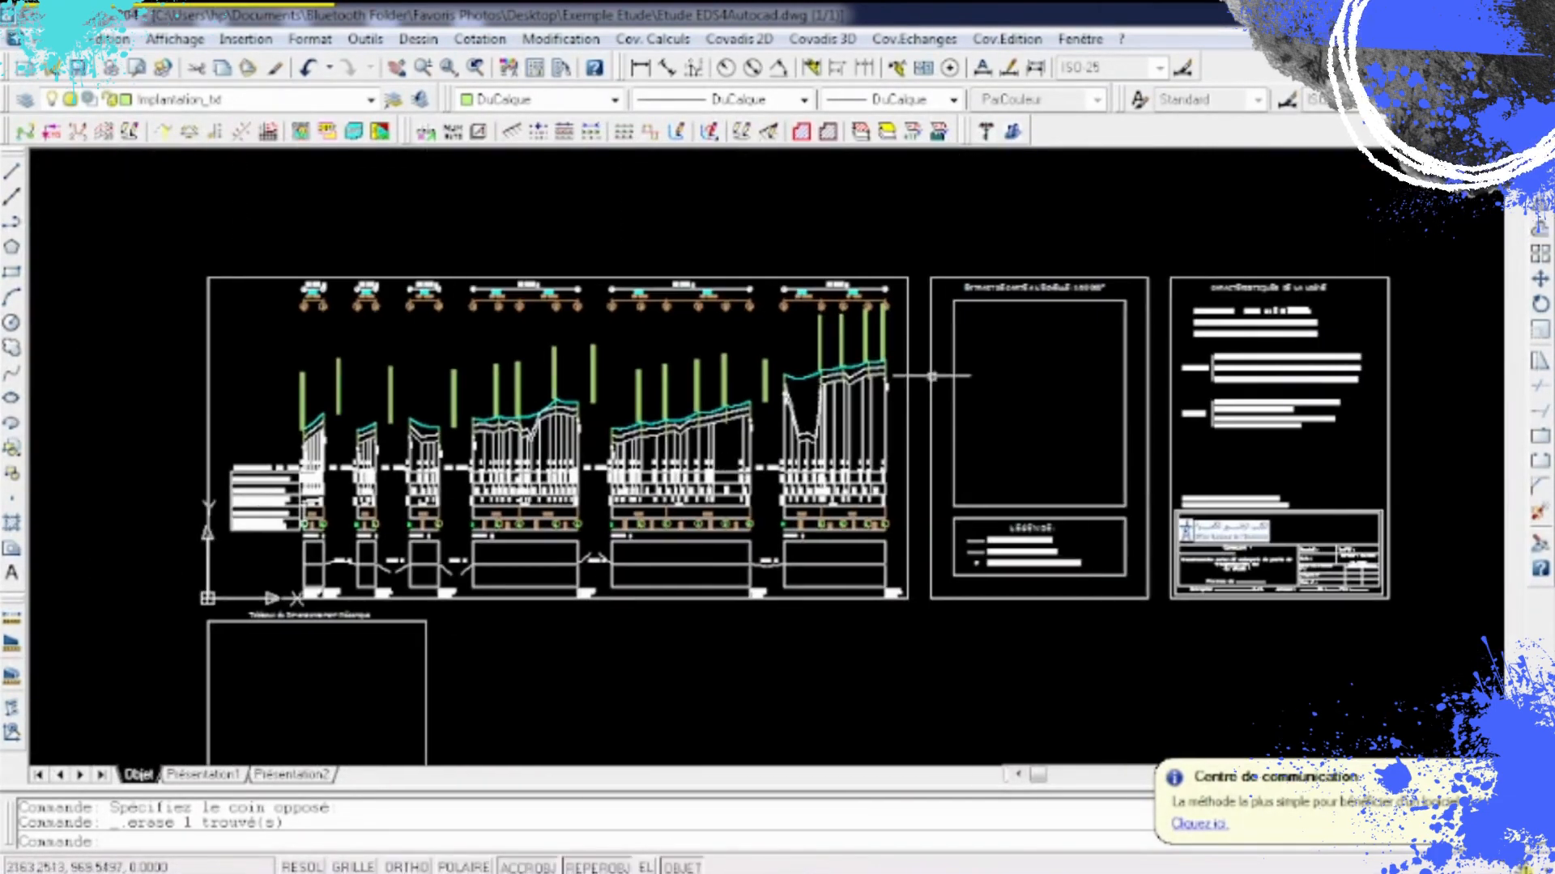
- Save the study with Electrical Designer & Simulator as a new study folder named MT002
left_click(990, 133)
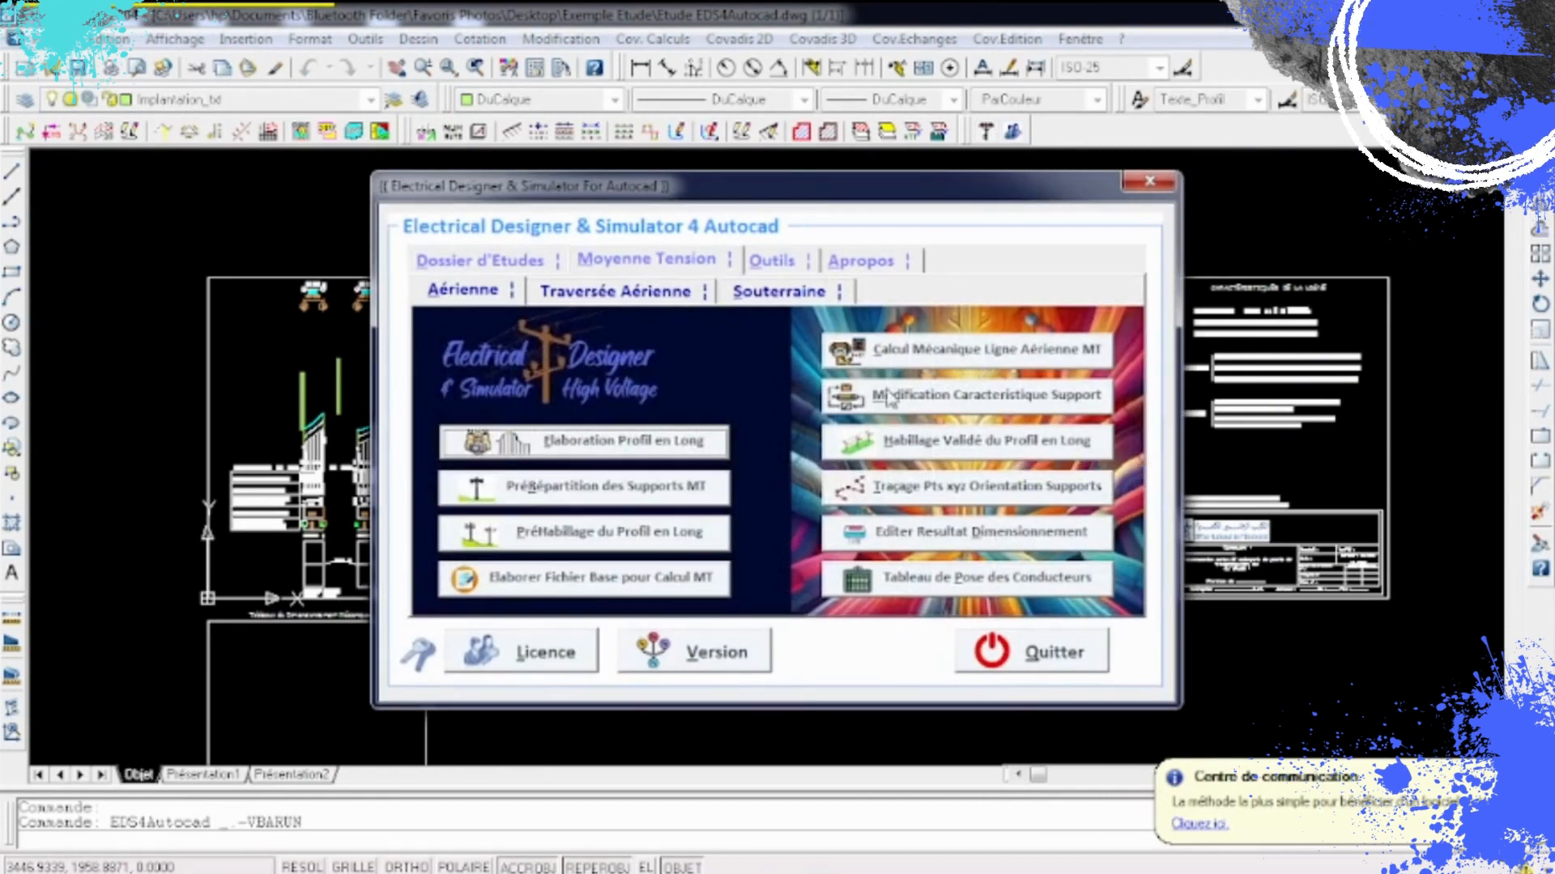
left_click(478, 261)
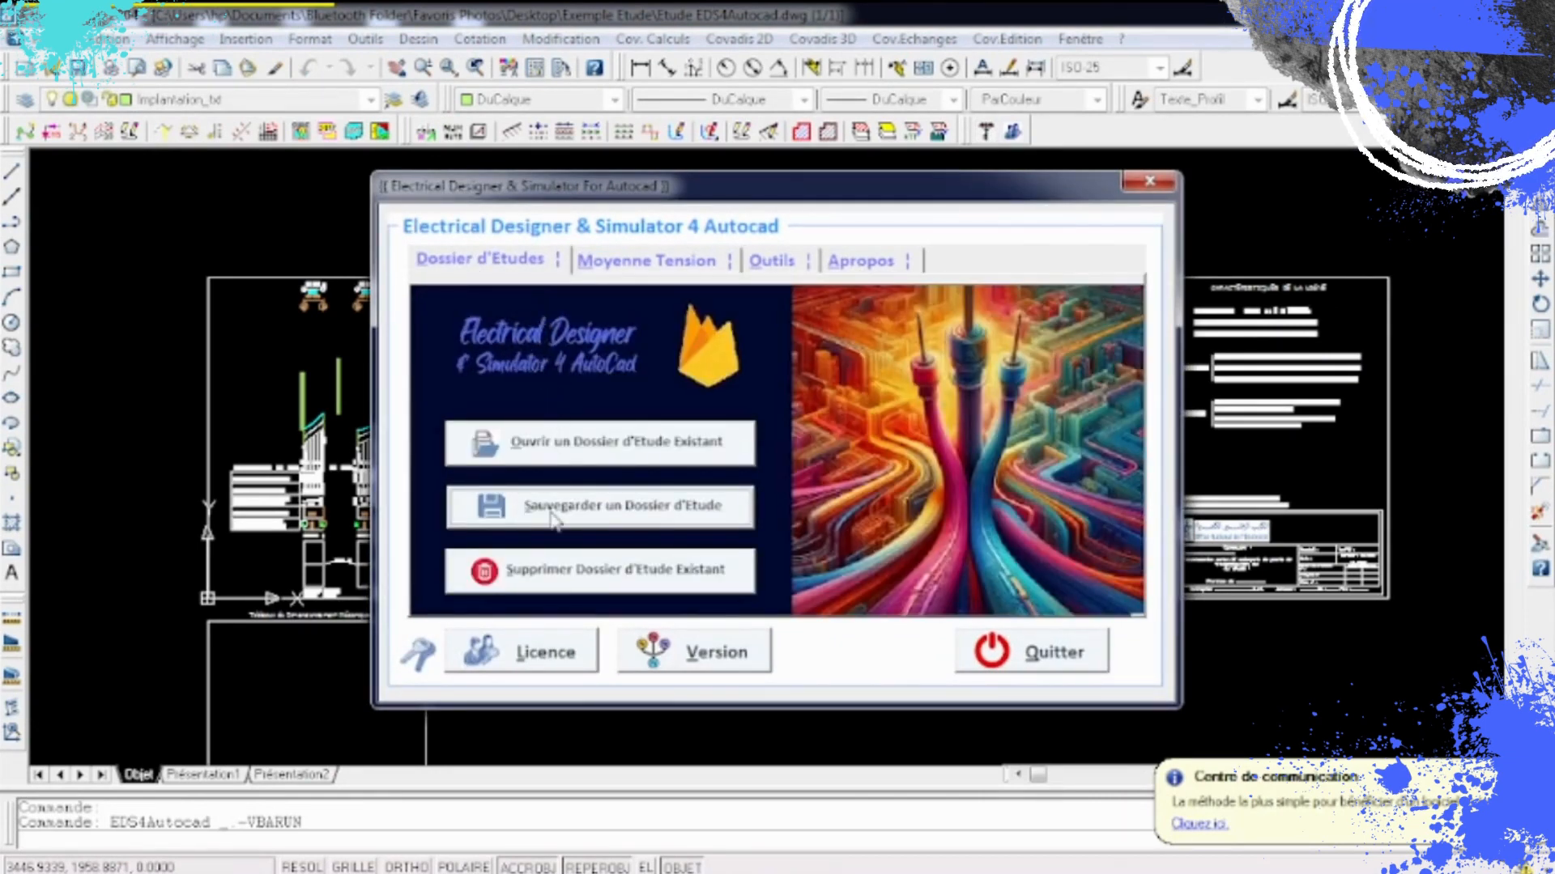
left_click(644, 502)
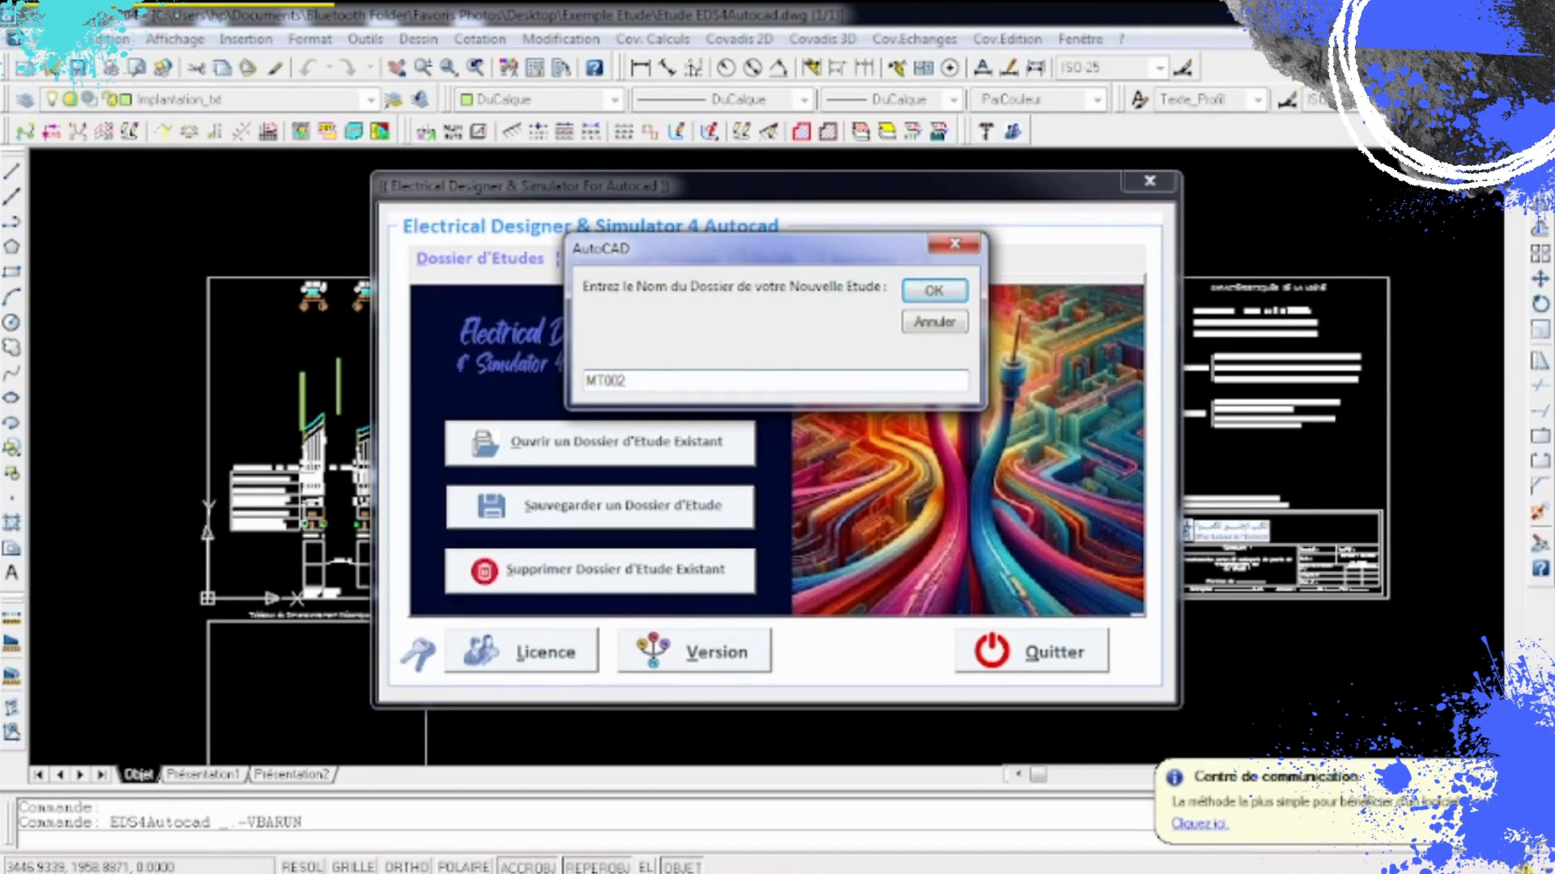
left_click(934, 293)
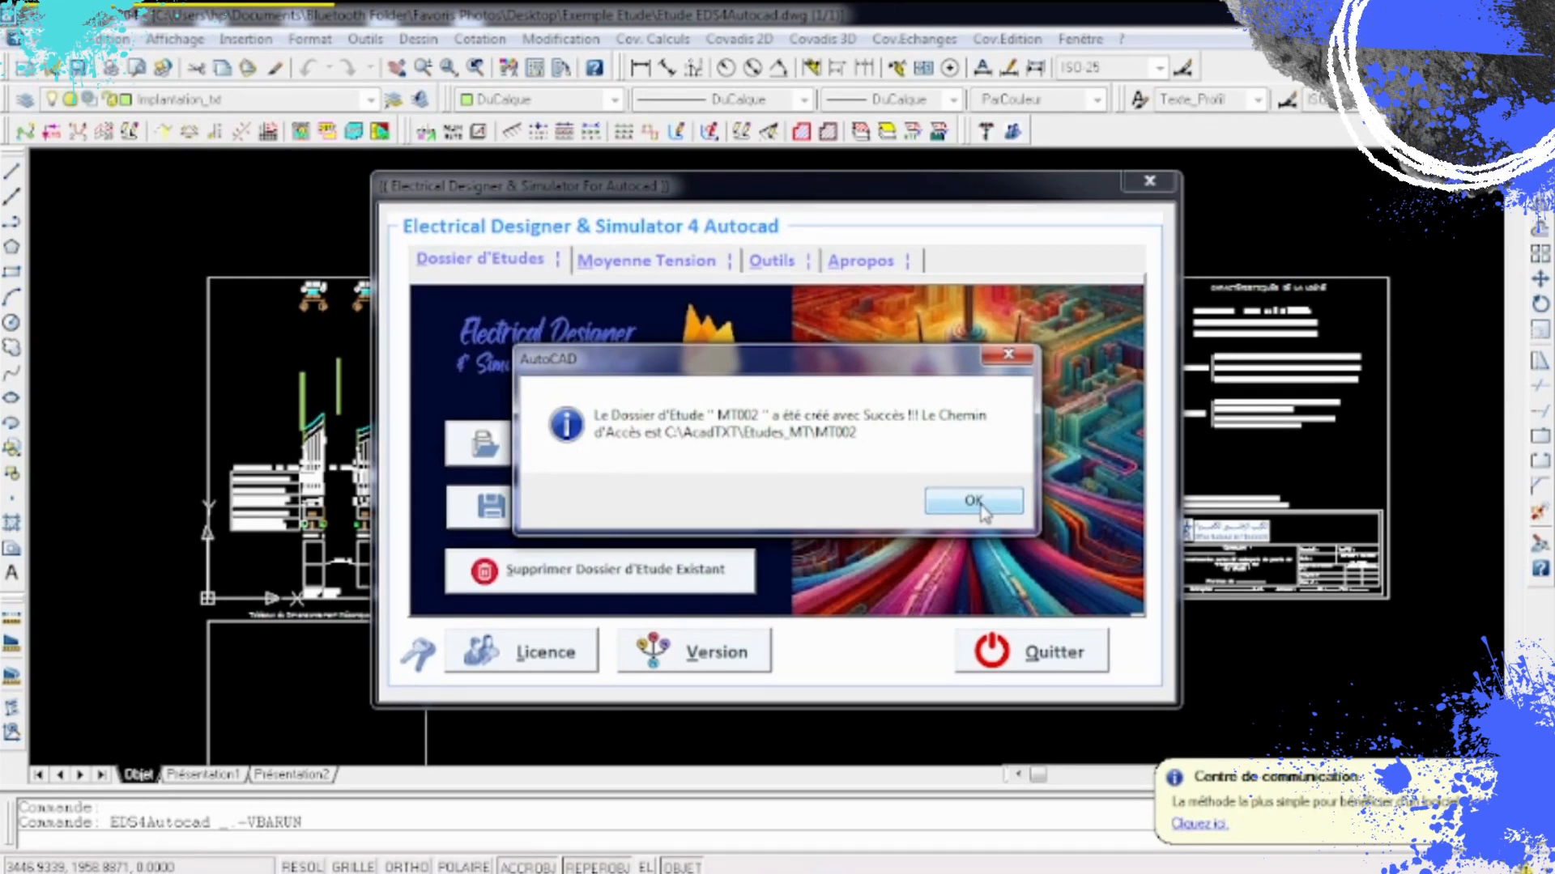
left_click(975, 502)
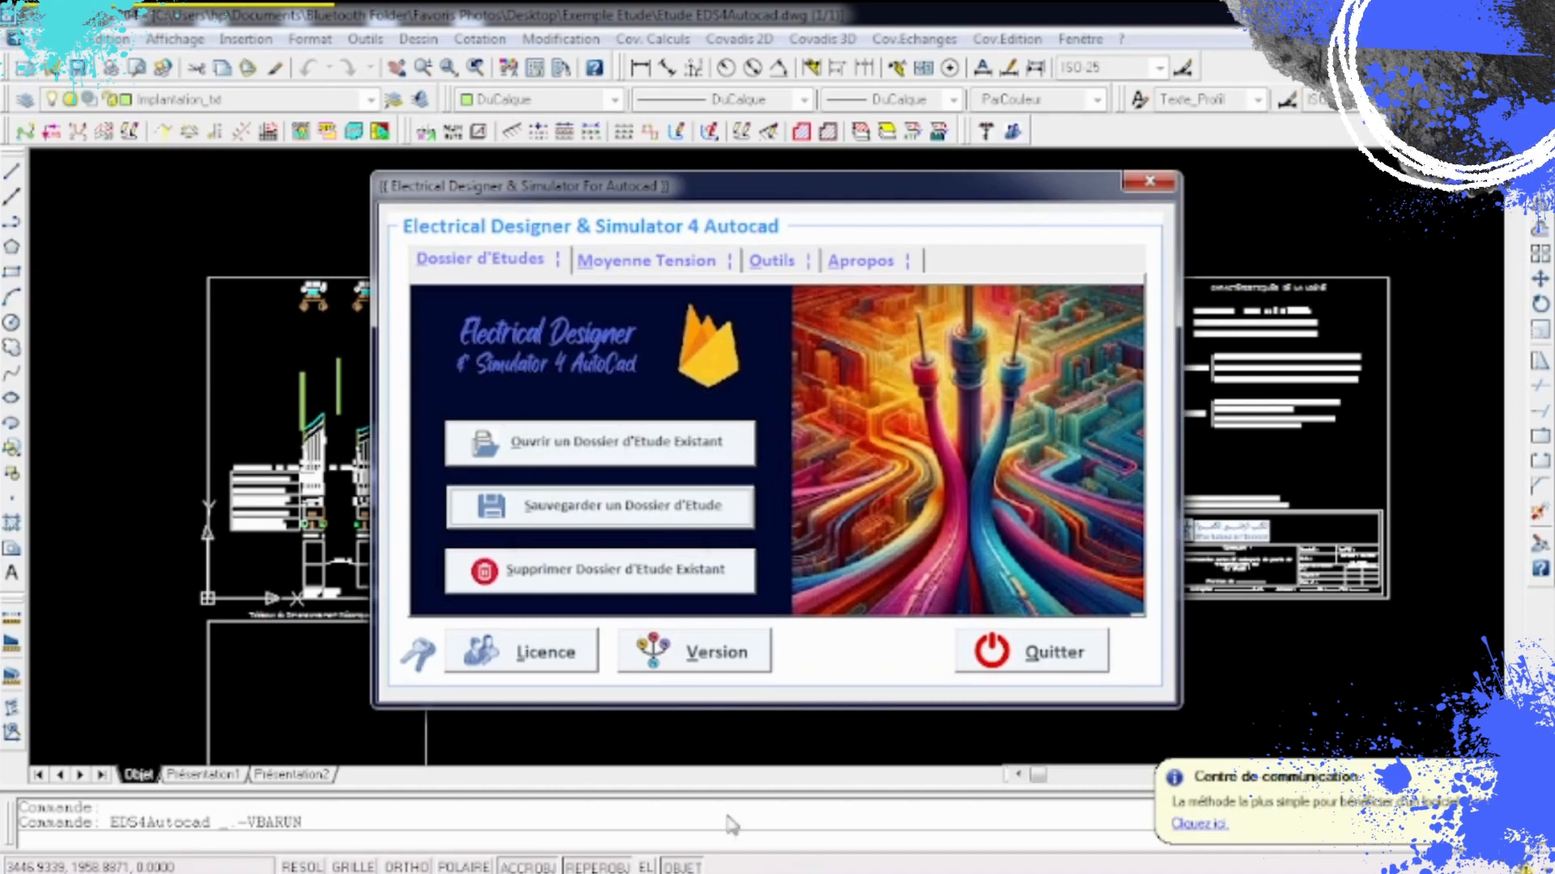
- Switch to Windows Explorer, check the MT002 folder in C:\AcadTXT\Etudes_MT, and return to AutoCAD to quit Electrical Designer & Simulator
mouse_move(481, 854)
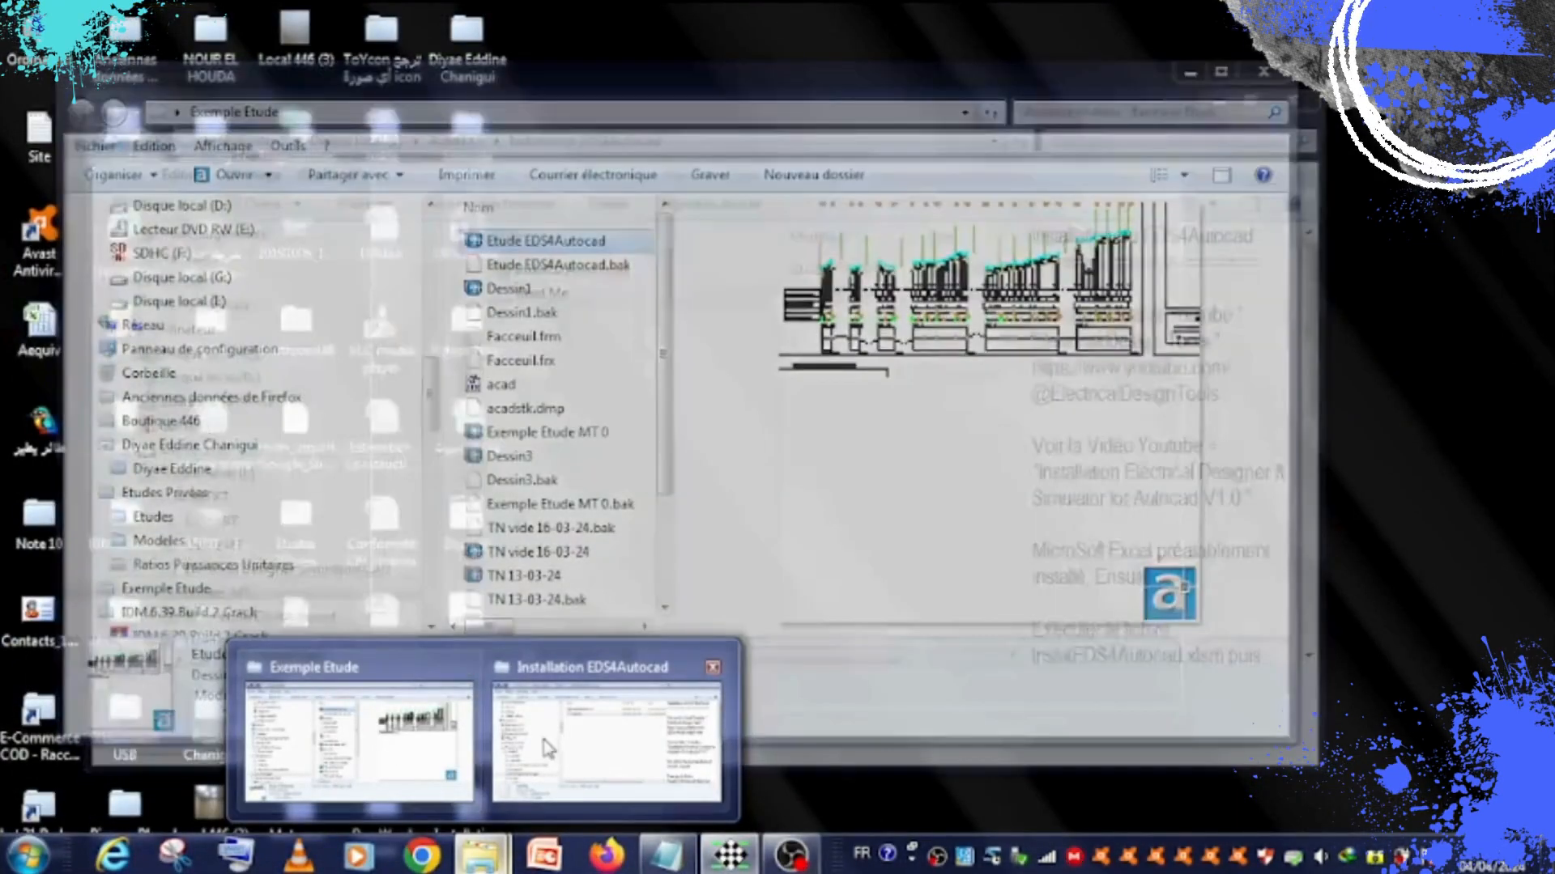
mouse_move(549, 749)
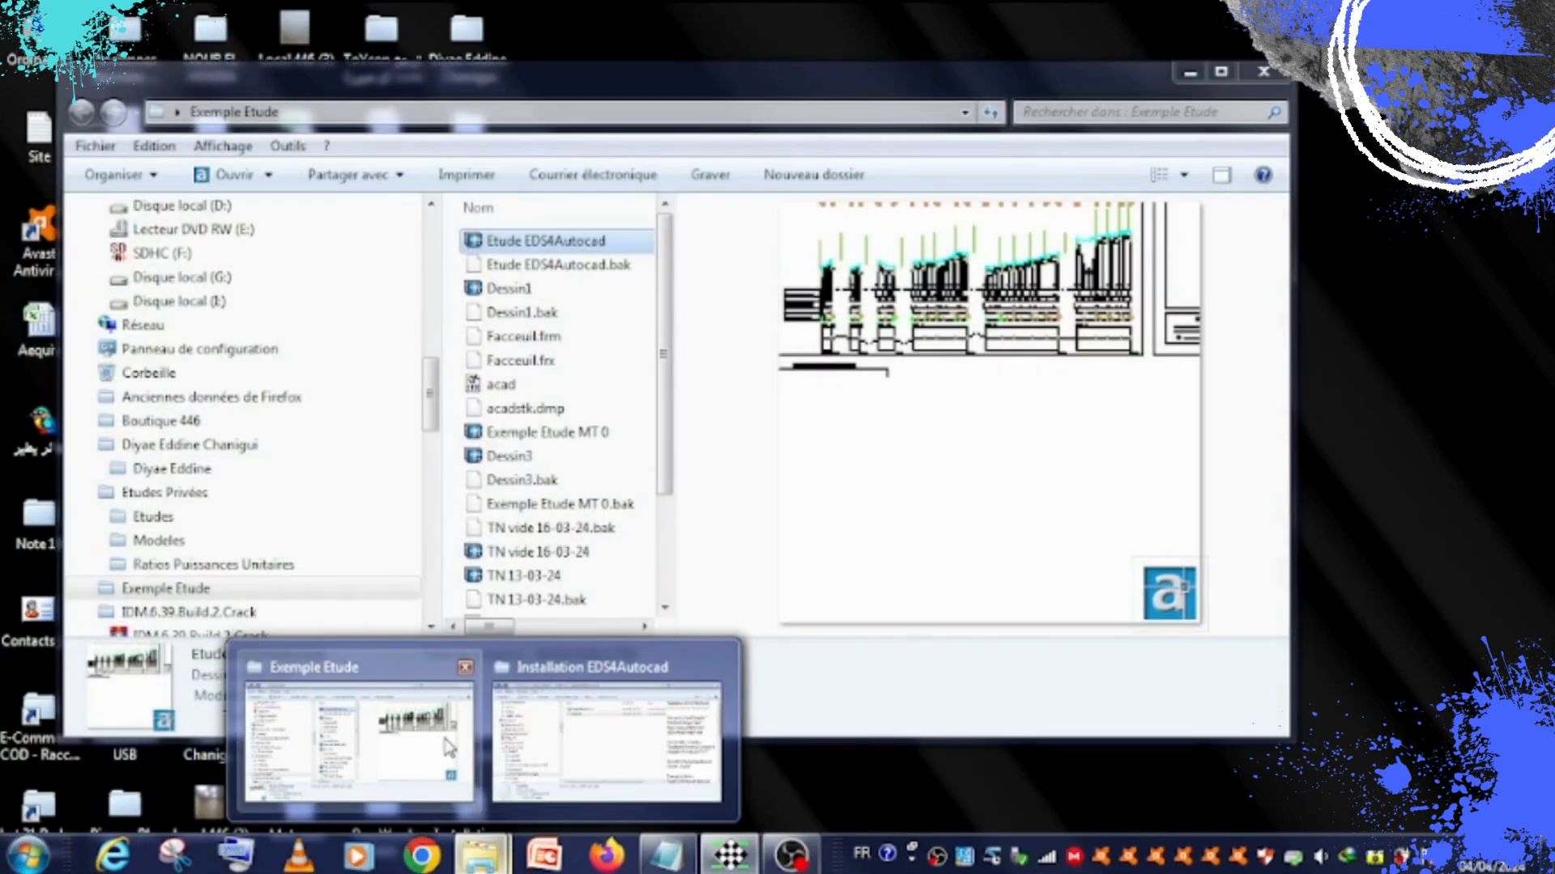
left_click(449, 747)
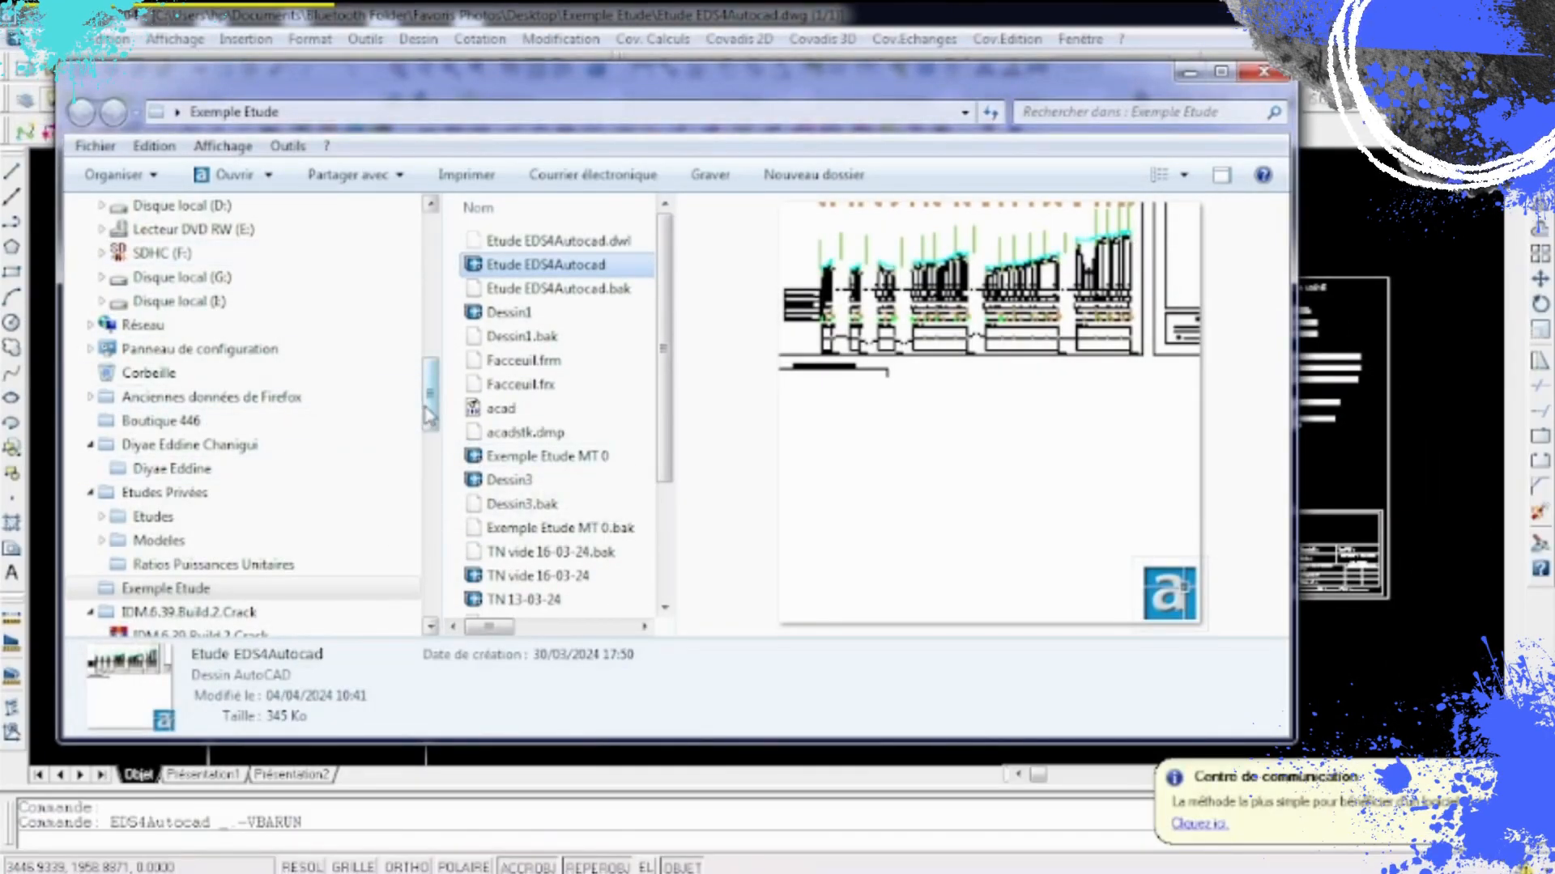
left_click_drag(432, 421, 432, 375)
left_click(206, 429)
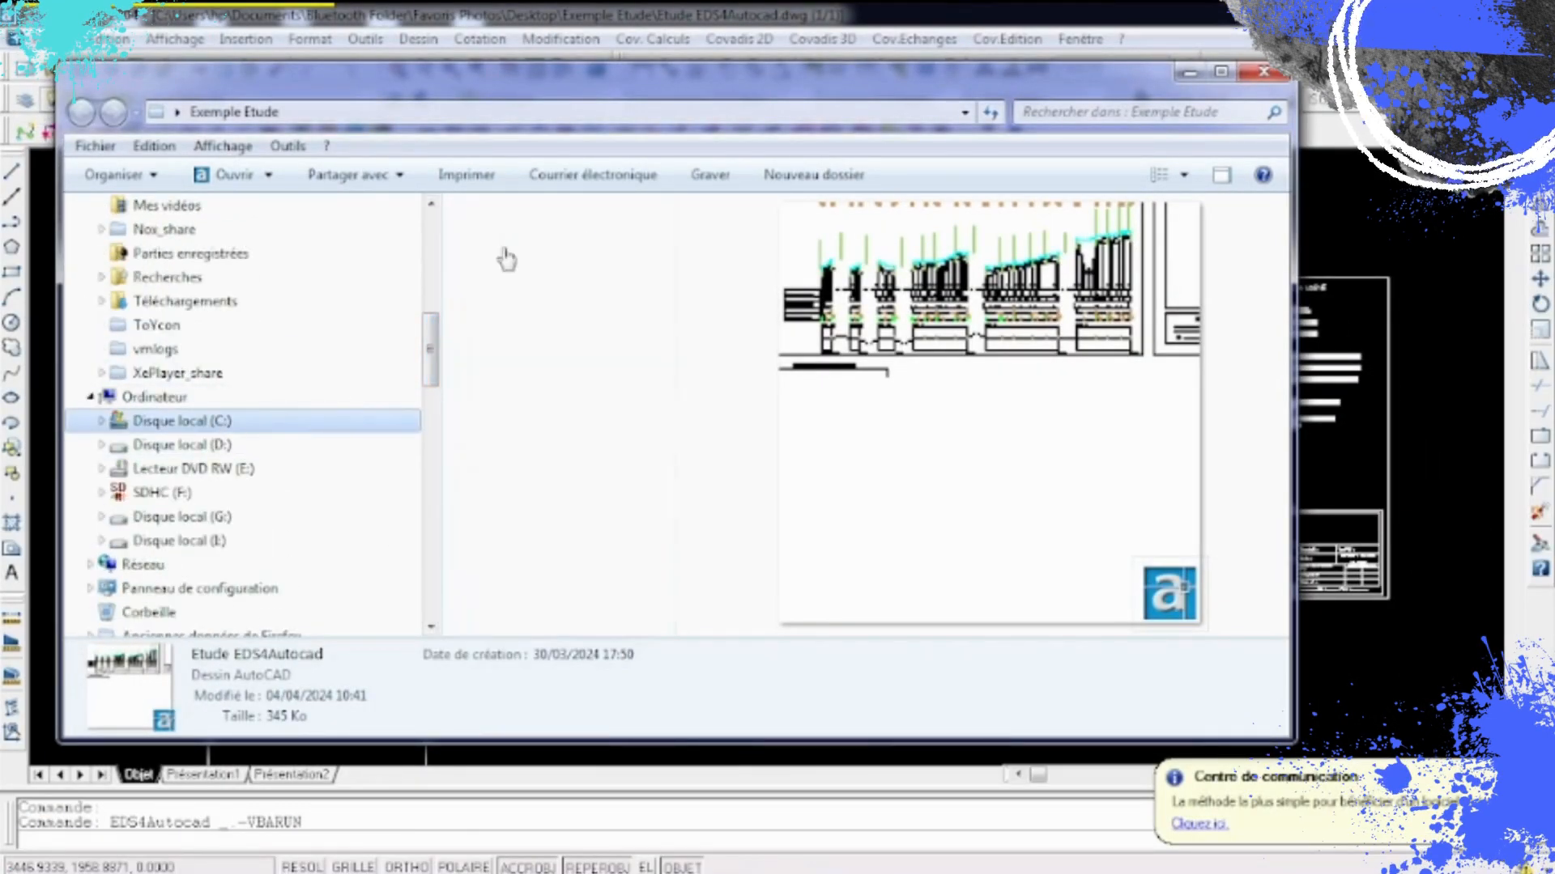
double_click(508, 241)
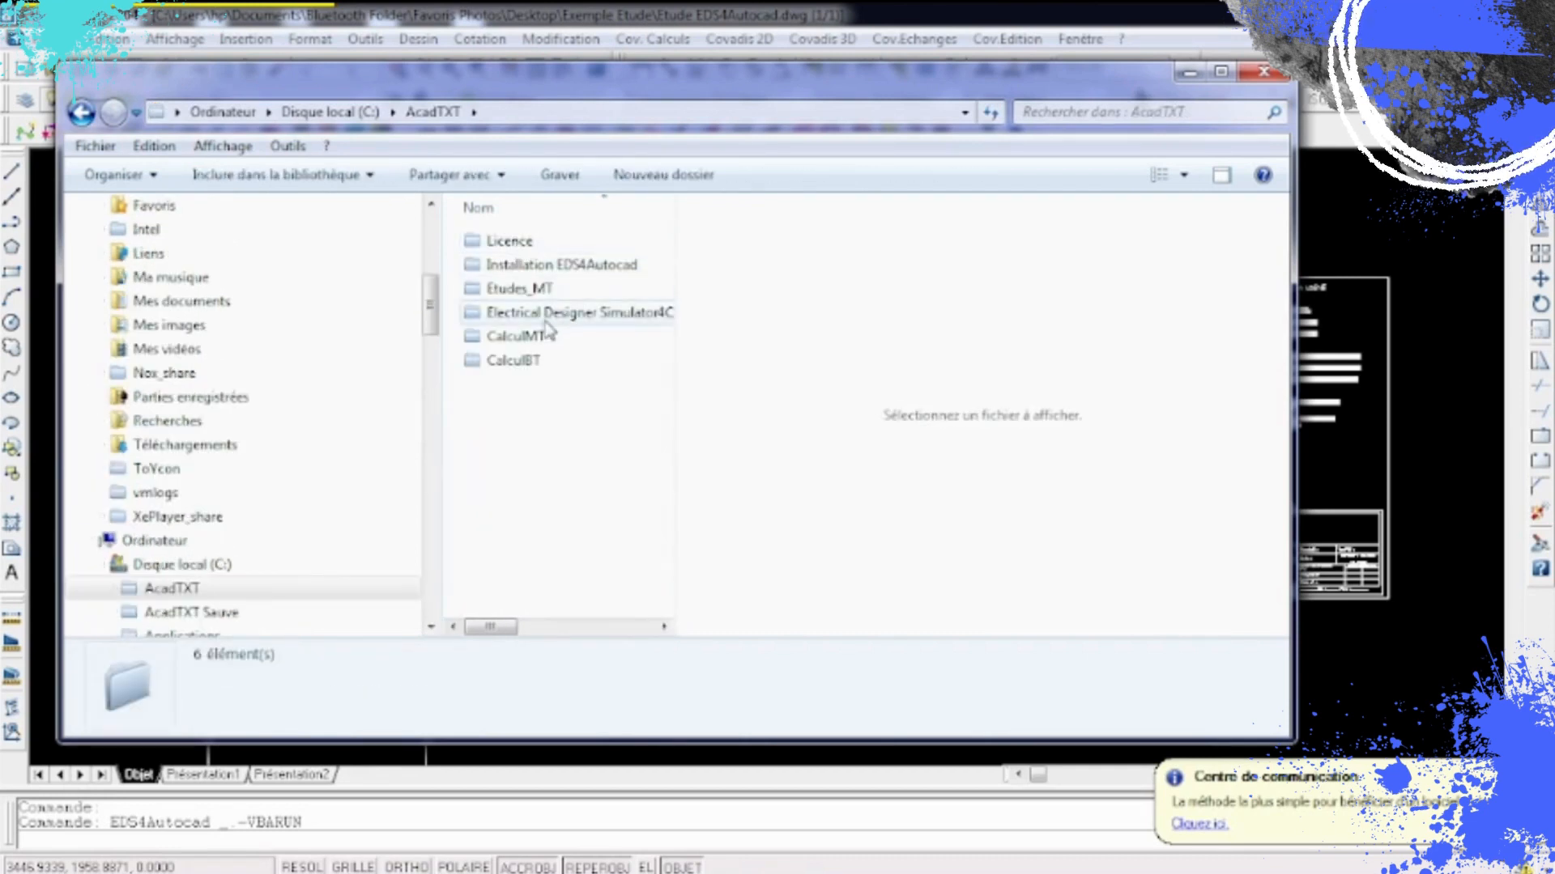
double_click(530, 290)
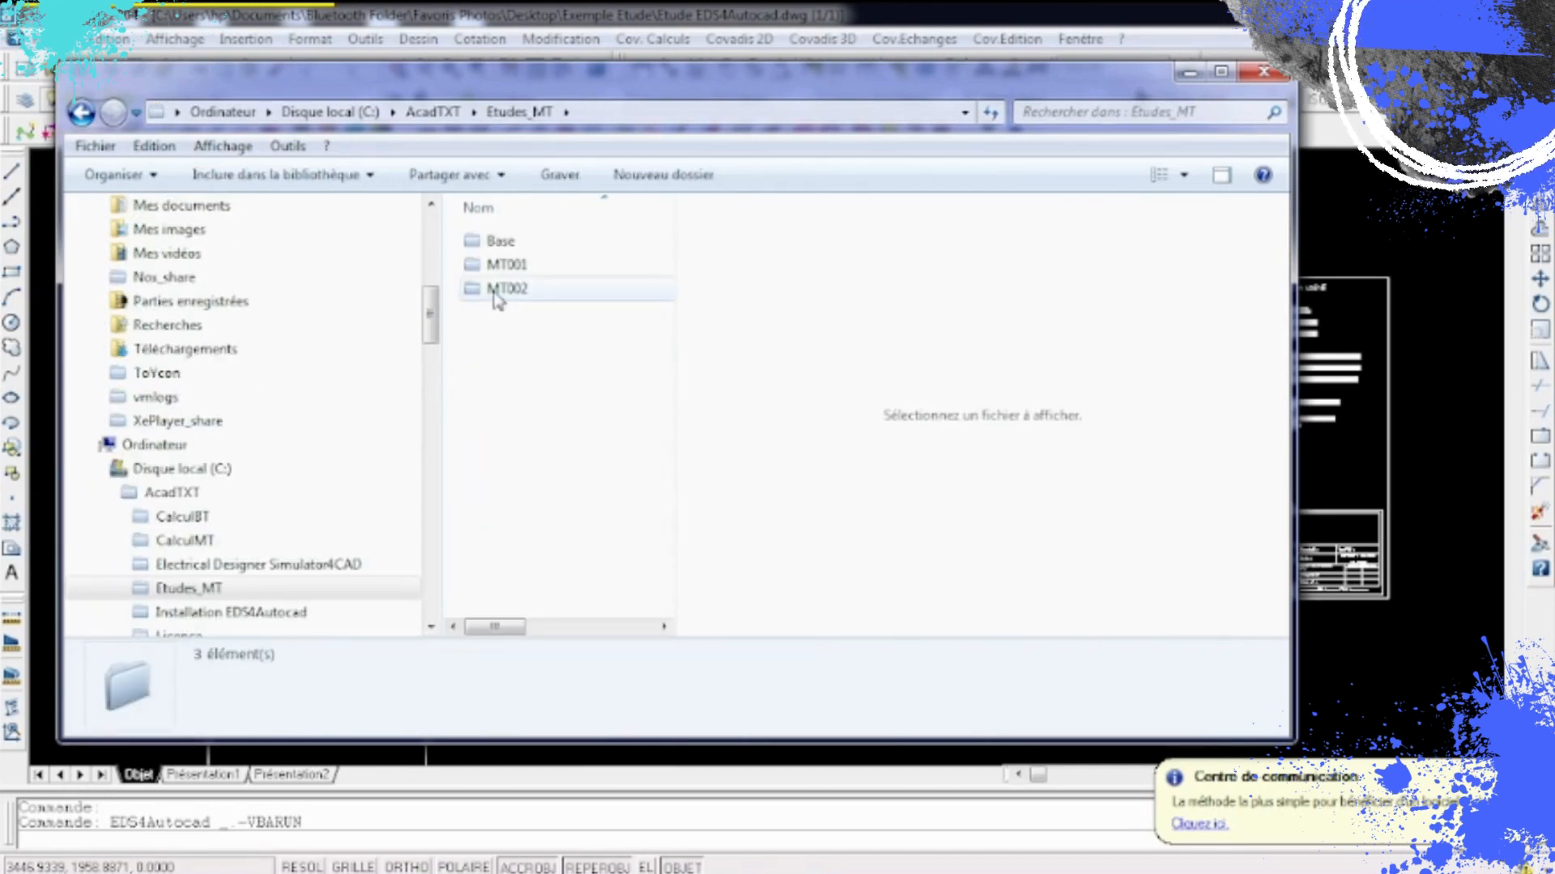
left_click(498, 290)
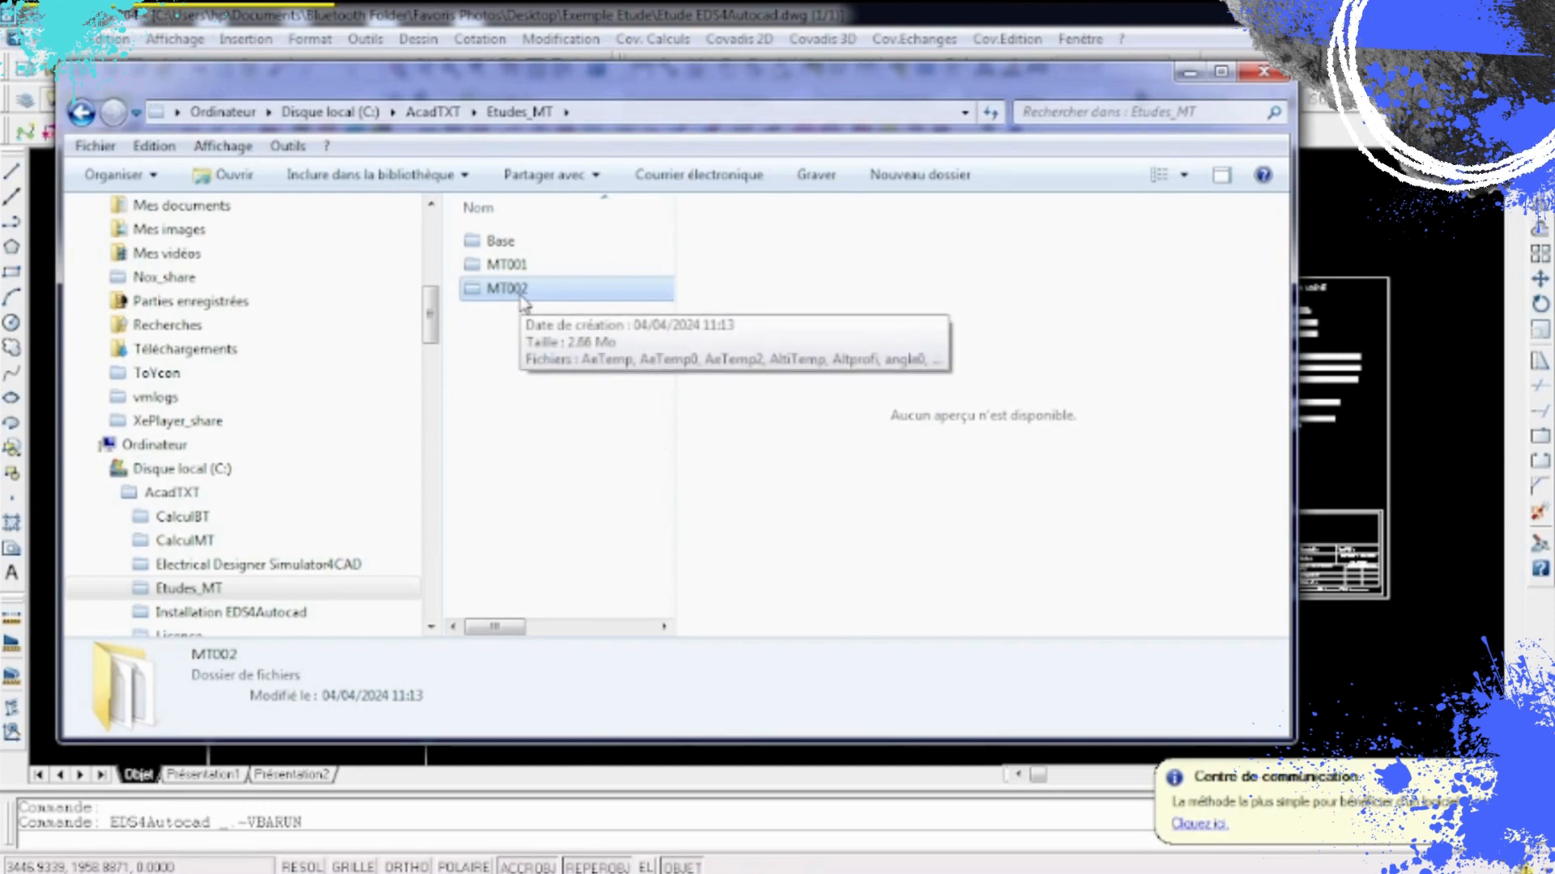
left_click(1189, 76)
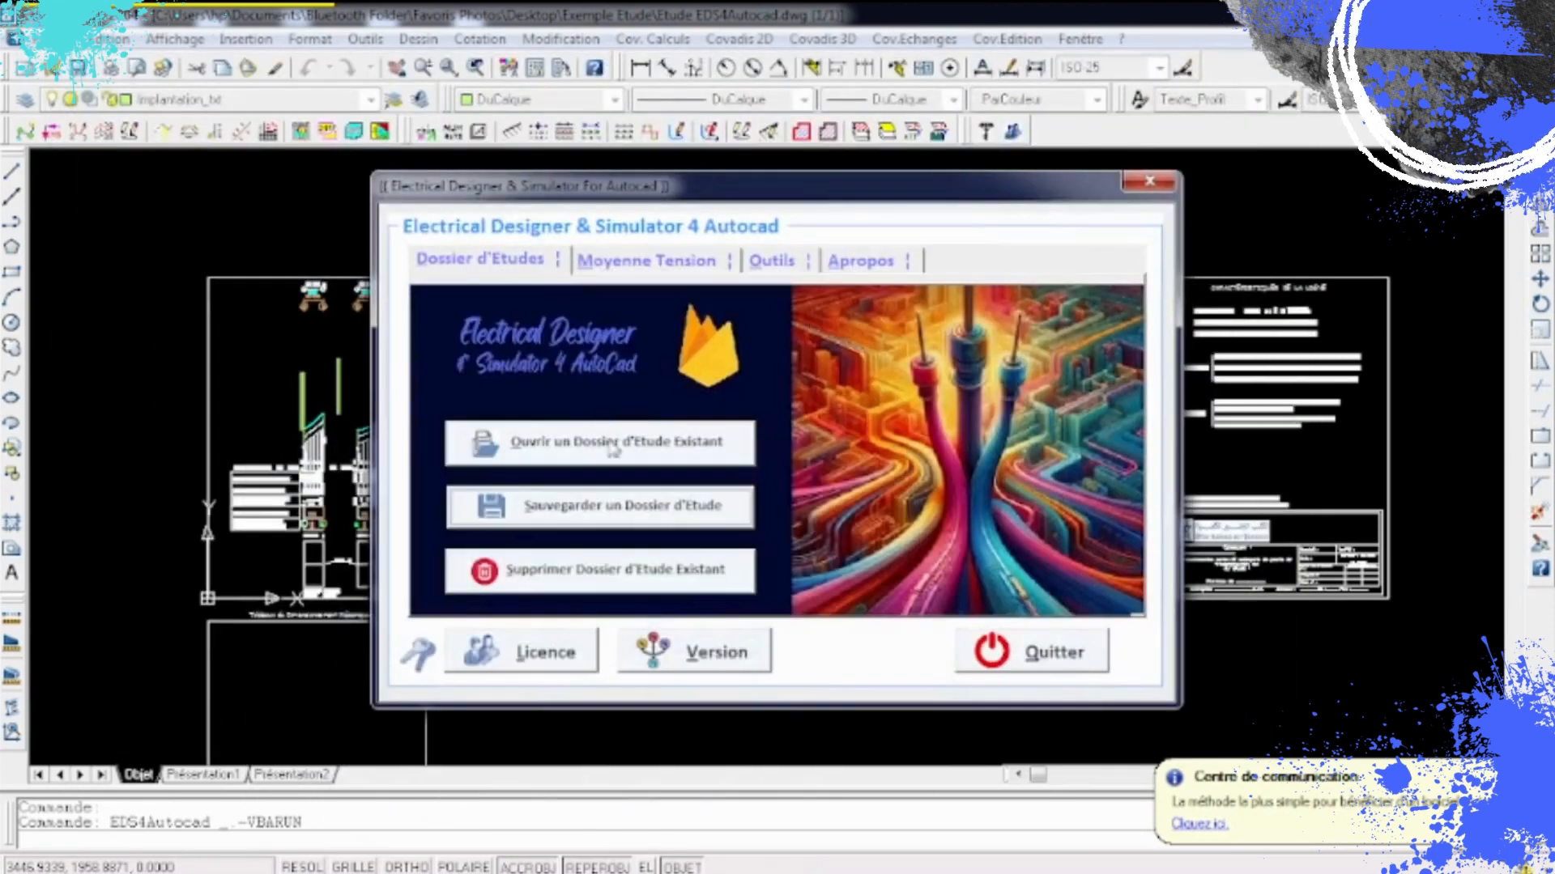
left_click(1044, 657)
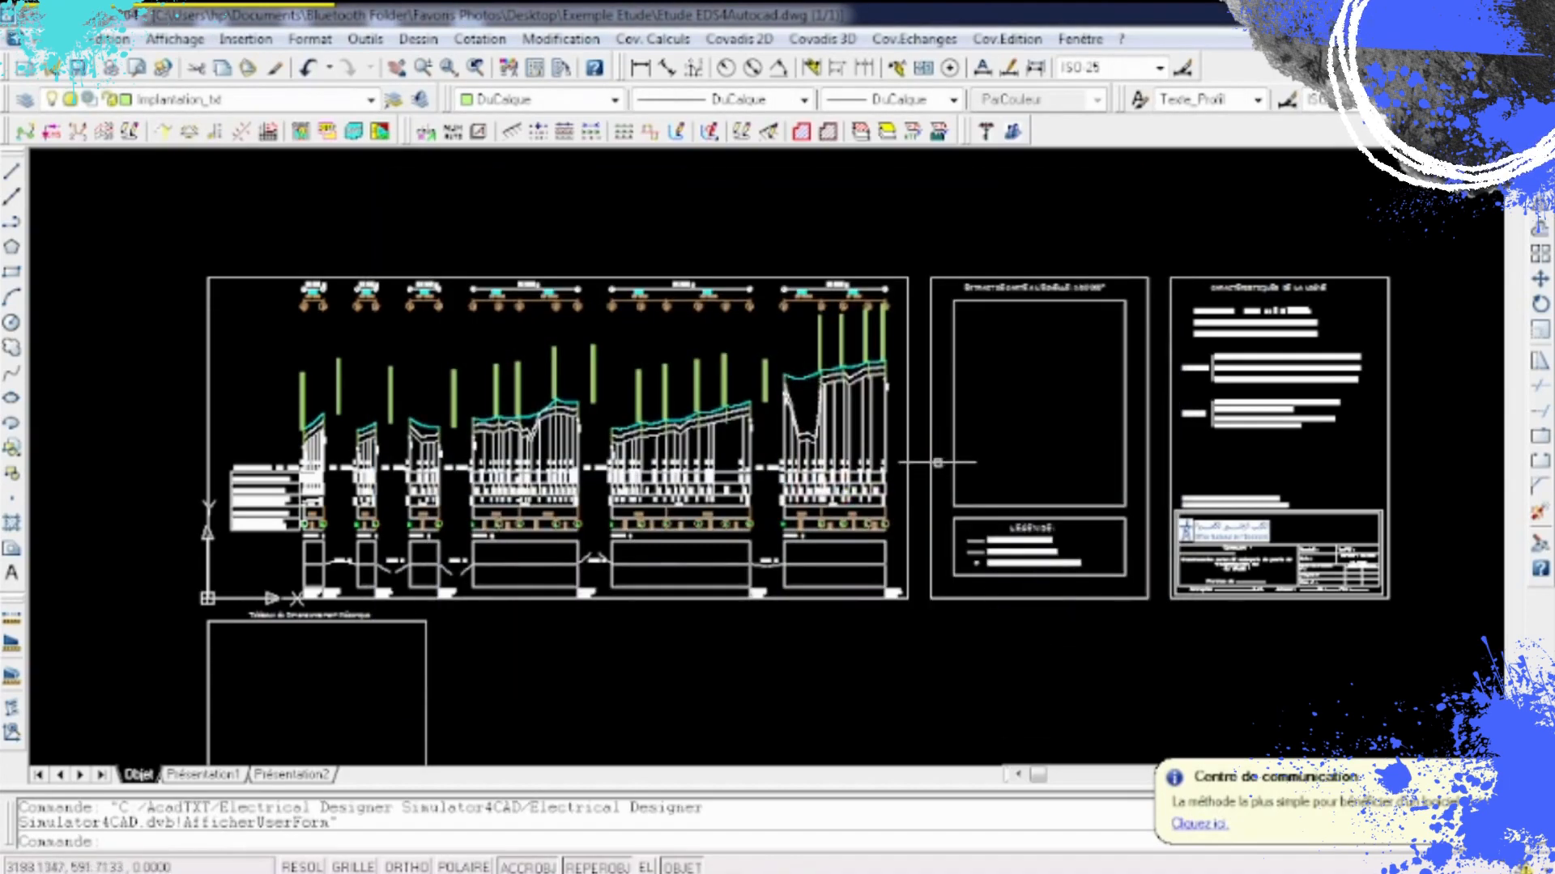